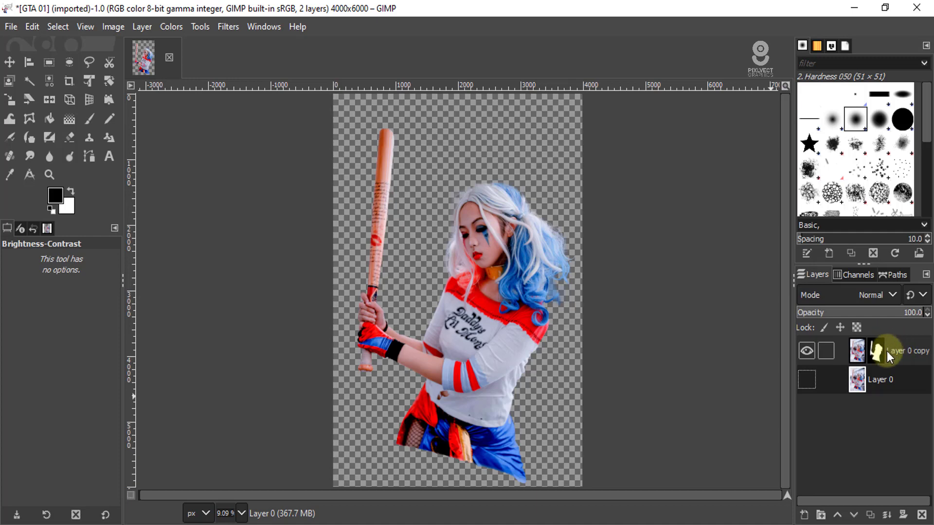
- Apply the layer mask of Layer 0 copy permanently to the cut-out woman
left_click(857, 350)
left_click(913, 358)
right_click(914, 355)
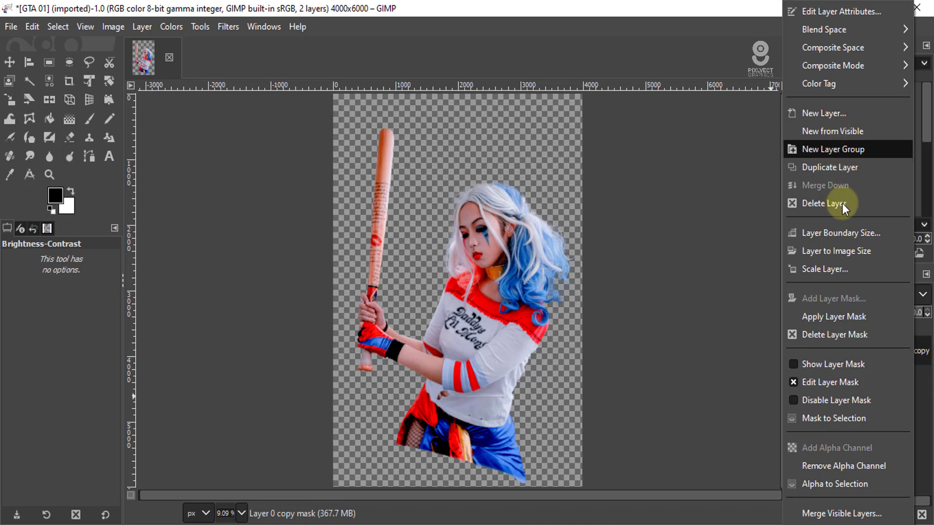
left_click(849, 317)
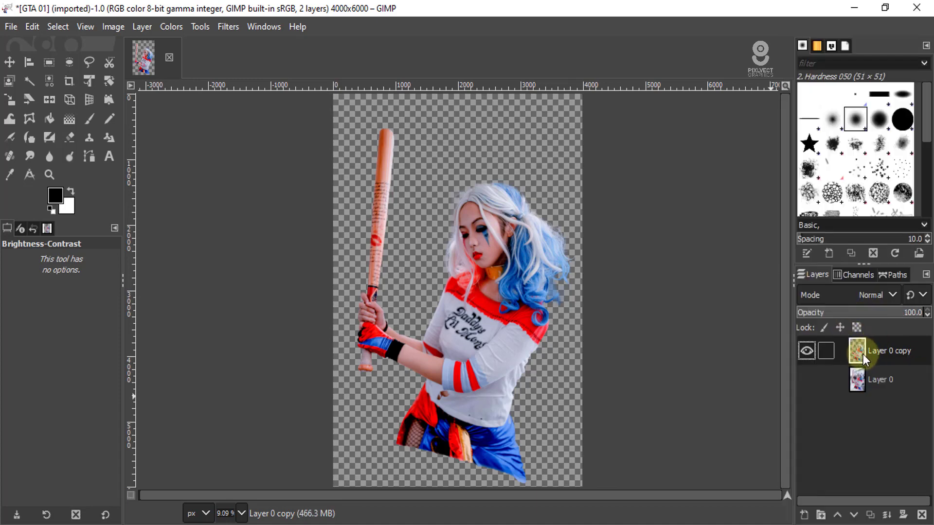
- Check Layer 0 copy by toggling its visibility and copy the cut-out layer to the clipboard
left_click(811, 347)
left_click(810, 347)
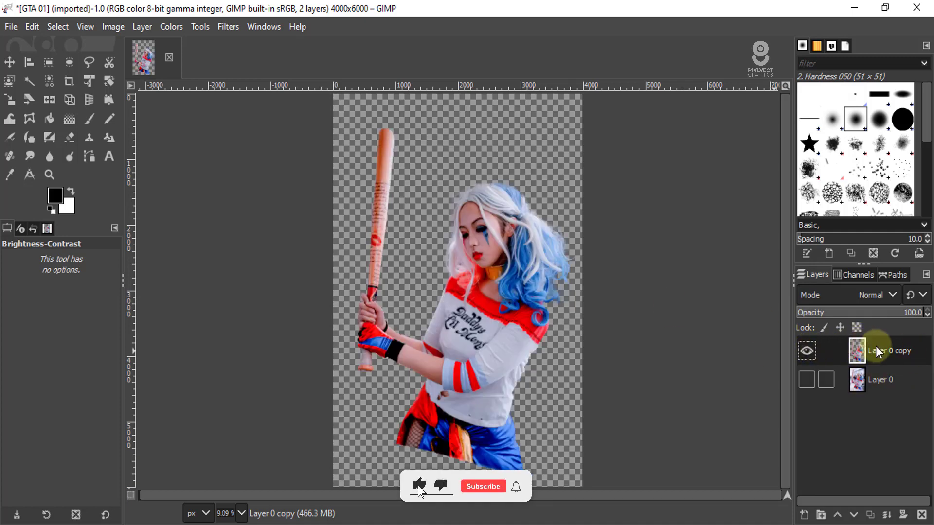
left_click(32, 27)
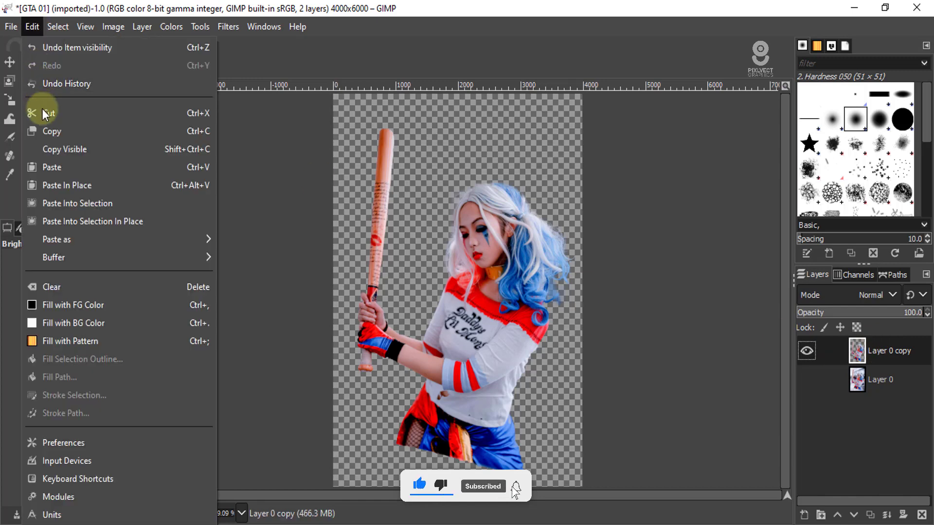
left_click(52, 136)
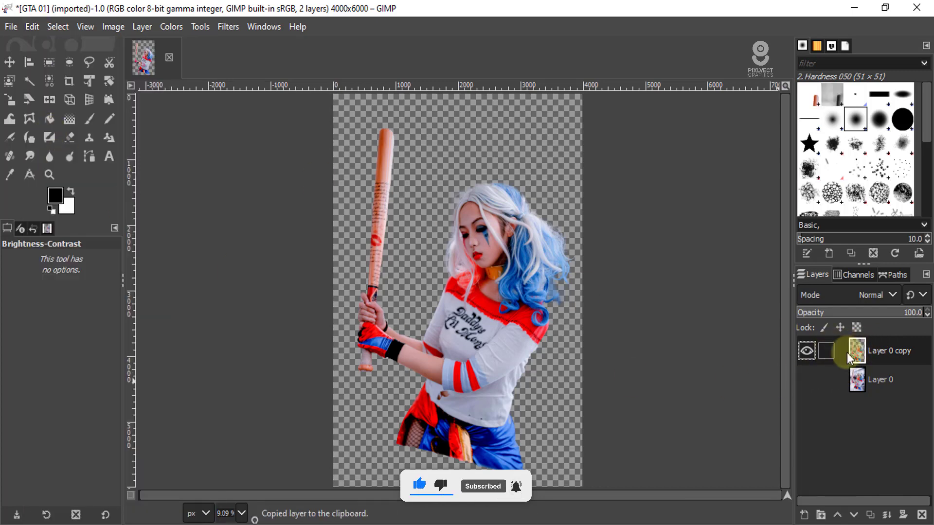
- Create a new 1920 × 1080 px landscape image, keeping the default advanced options
left_click(10, 26)
left_click(22, 48)
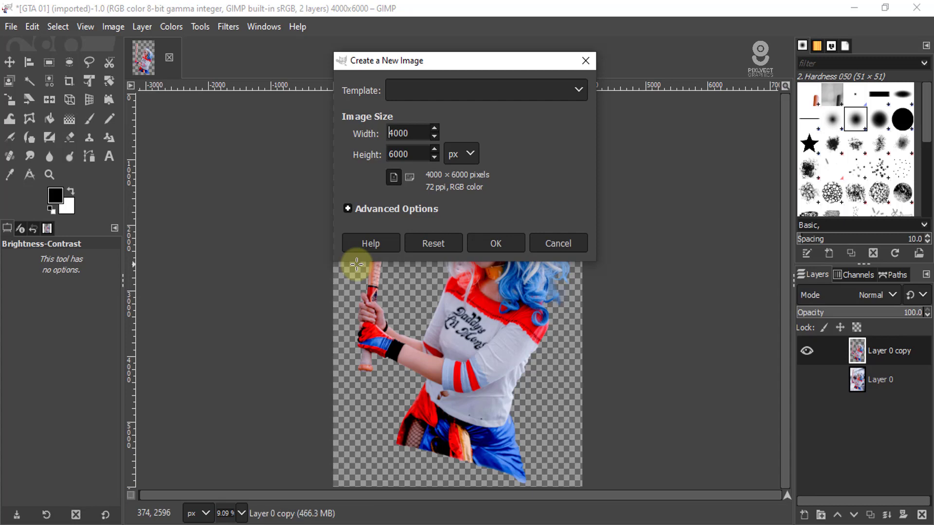
left_click_drag(415, 132, 296, 135)
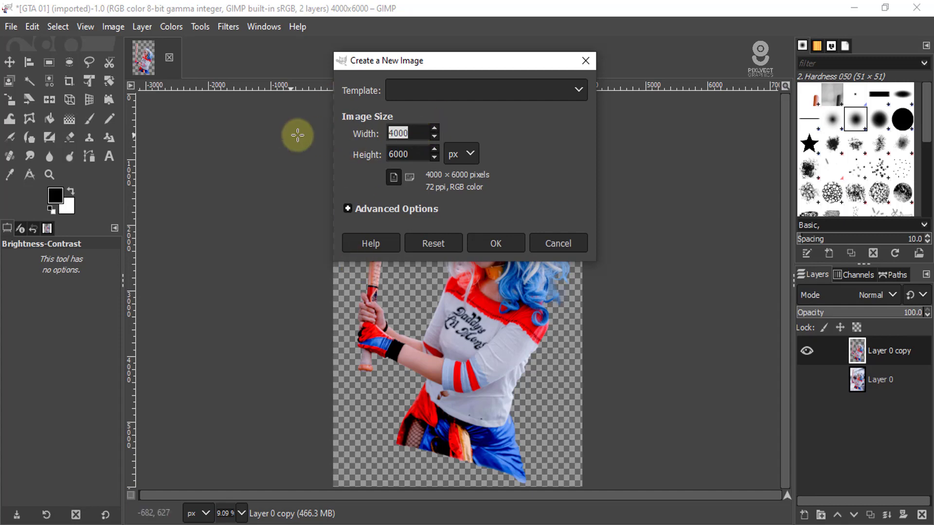
type("1920")
left_click_drag(417, 154, 378, 154)
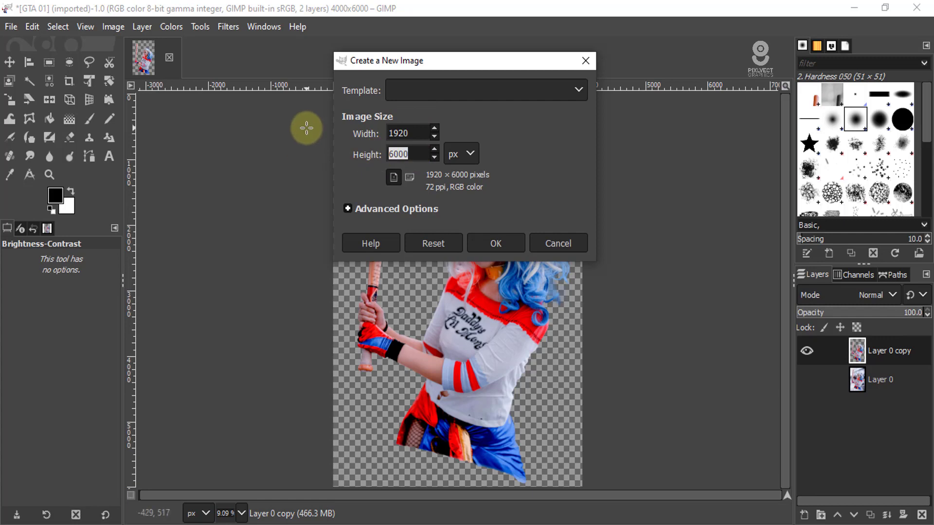
type("1080")
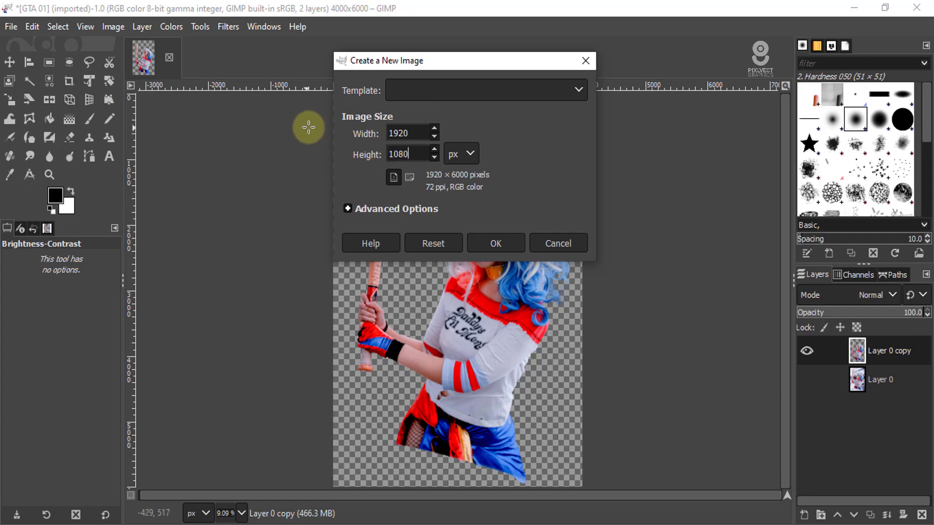
left_click(407, 177)
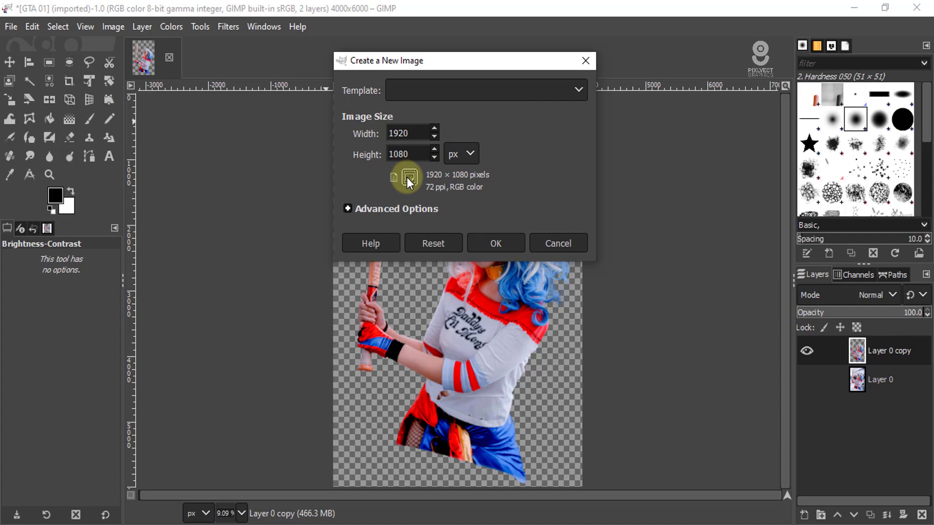
left_click(348, 209)
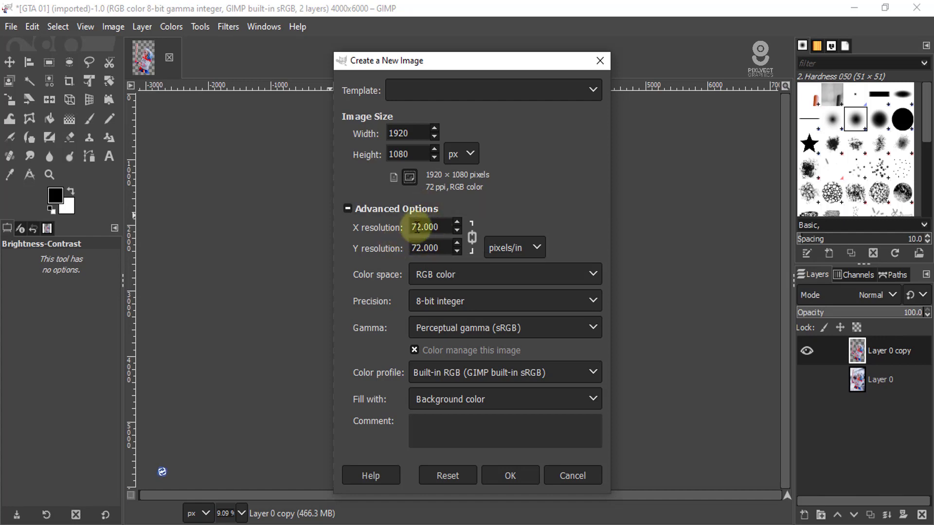
left_click(521, 475)
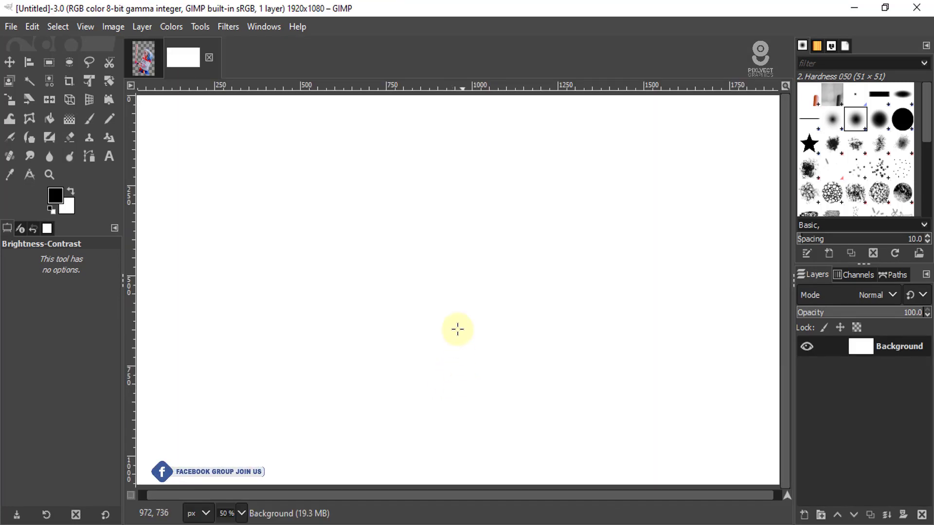
- Add a layer group above the Background layer and name it "GTA effect"
key("minus")
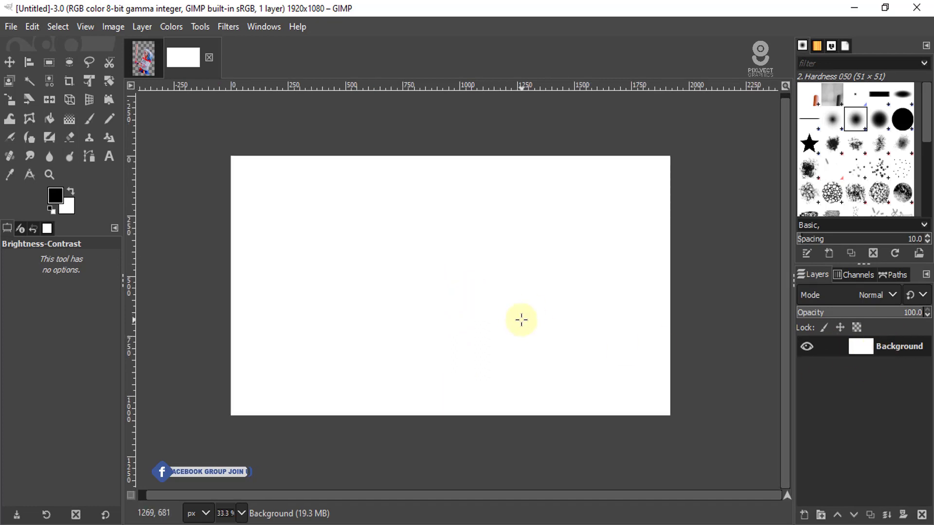
left_click(821, 515)
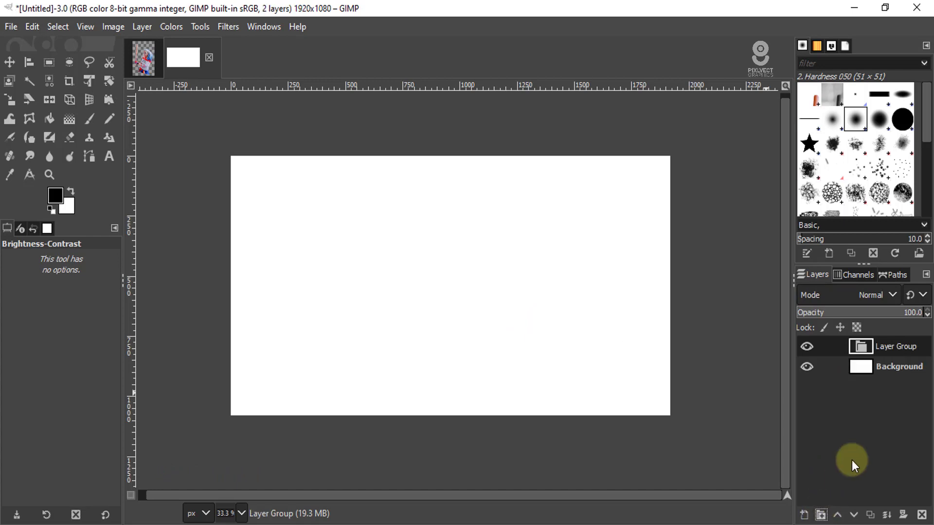
double_click(900, 348)
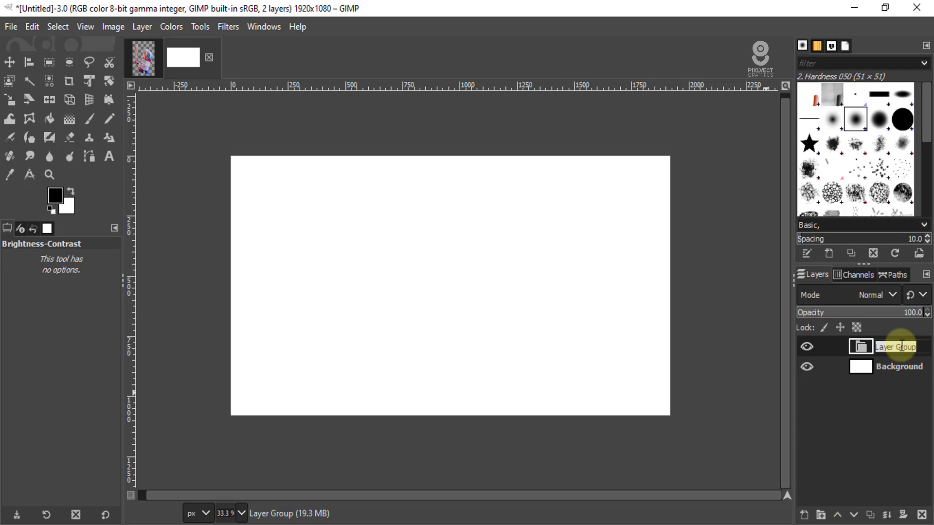
type("GTA effect")
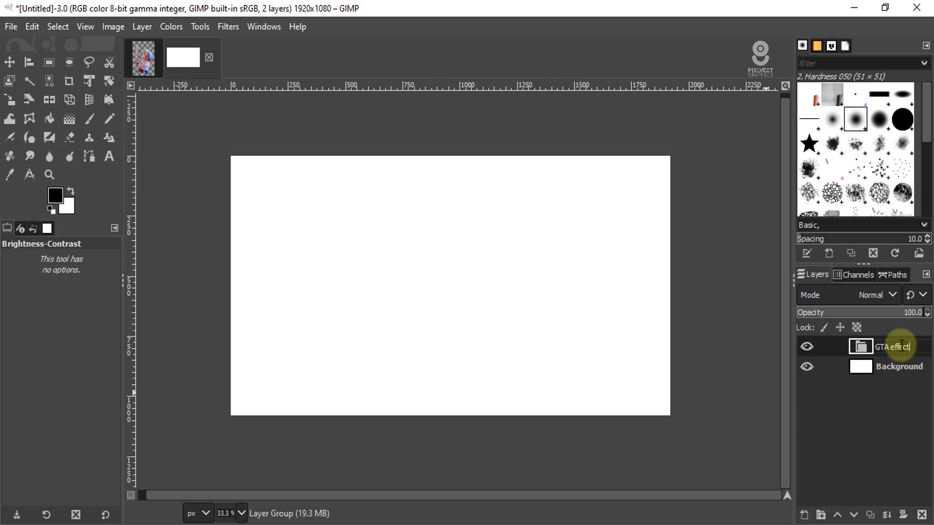
key("Return")
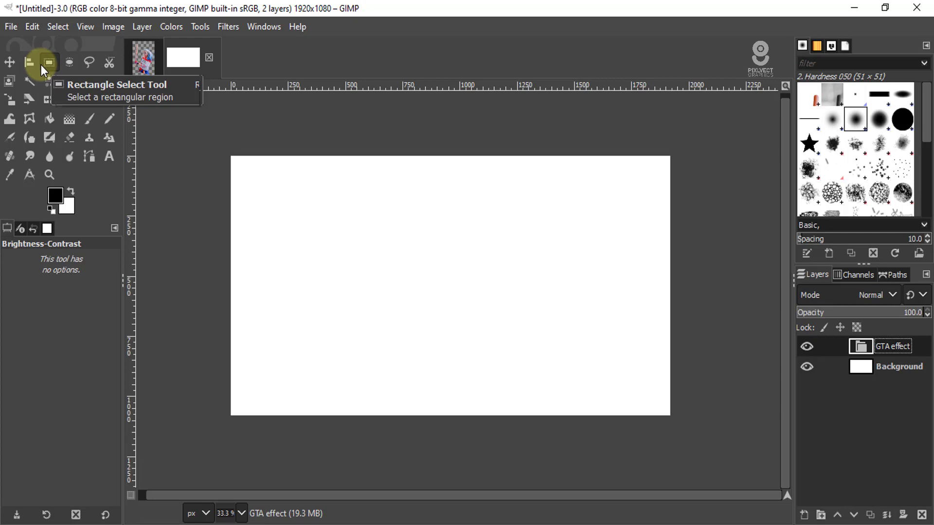
- Import the pink convertible JPG from the Pictures folder as a layer inside the GTA effect group
left_click(11, 27)
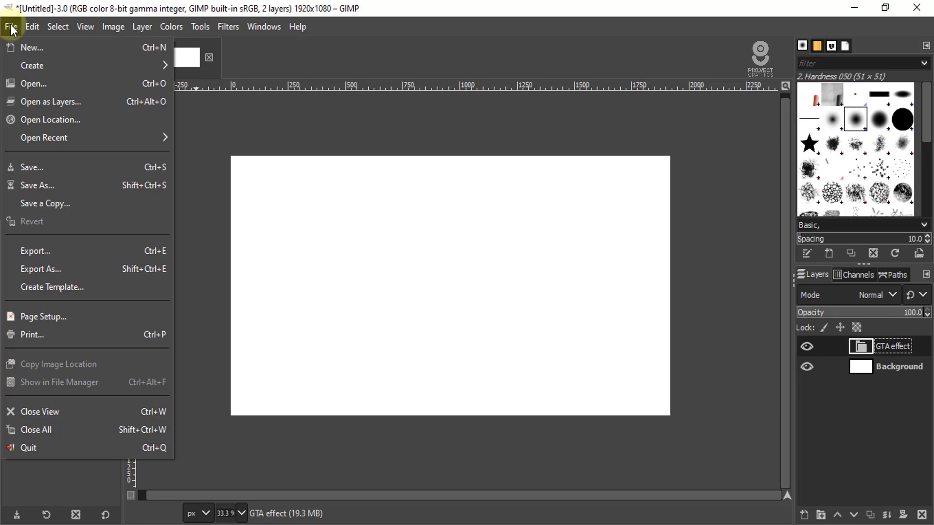
left_click(30, 102)
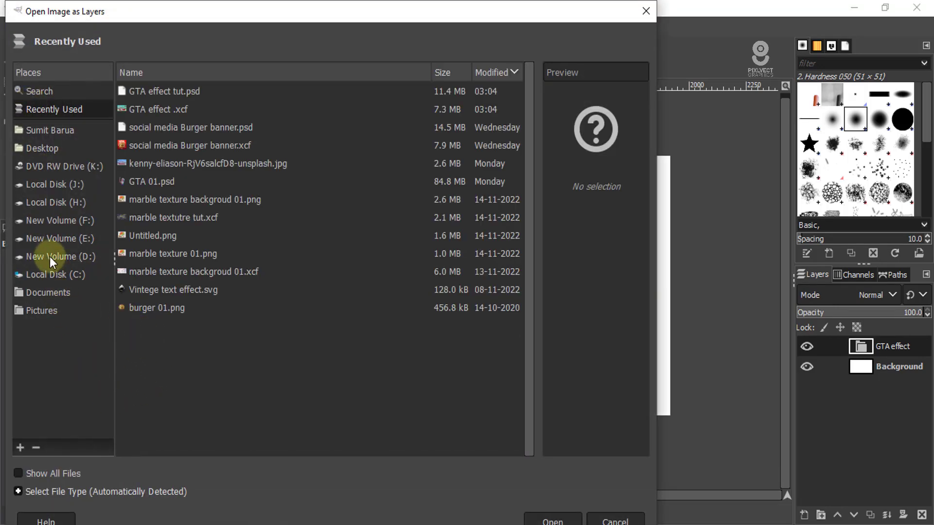
left_click(44, 311)
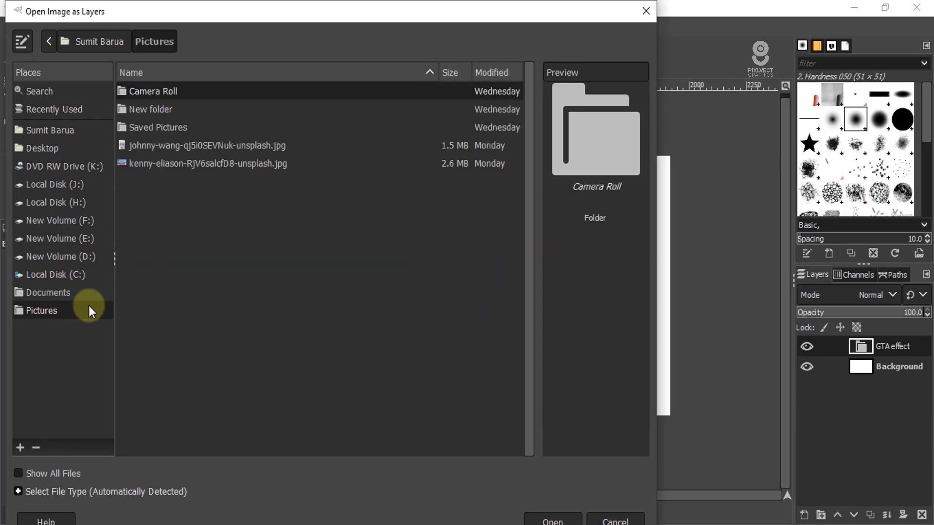
left_click(167, 165)
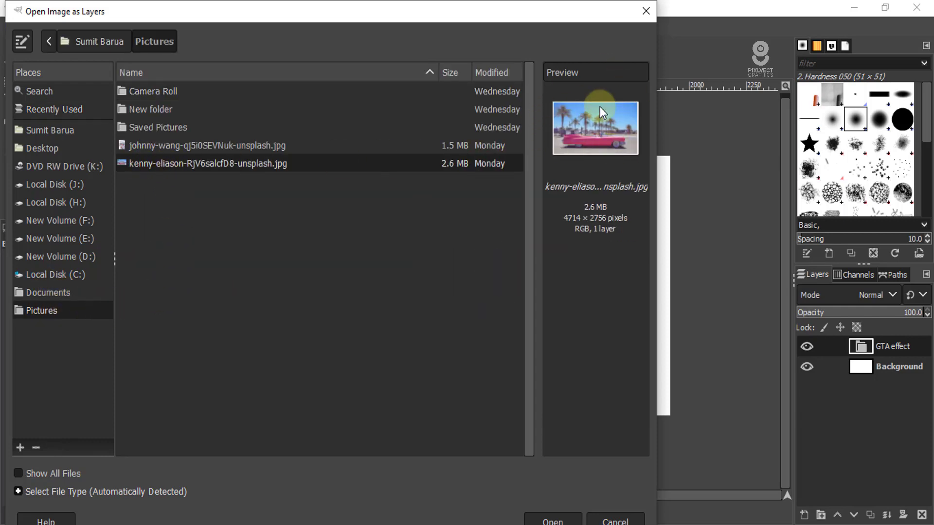
left_click(552, 518)
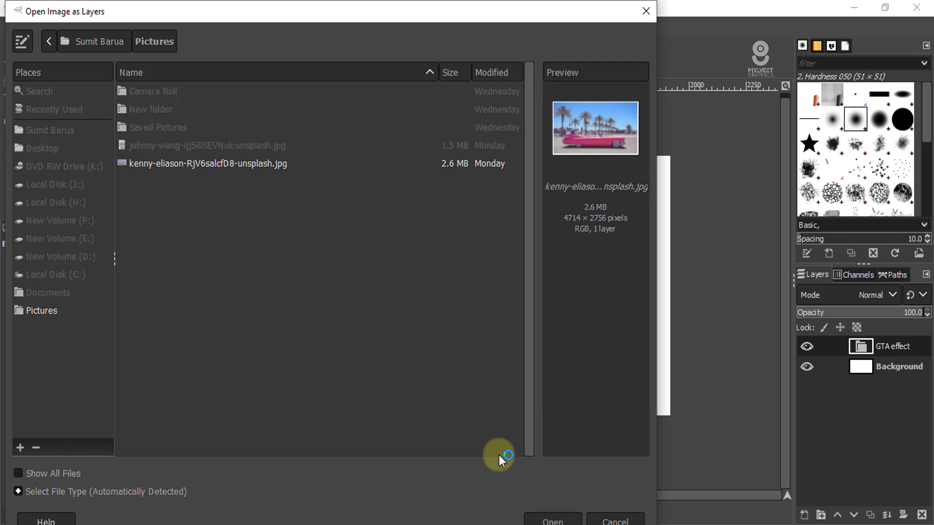
- Scale the car photo proportionally about its centre to about 41% with Unified Transform, matching the canvas width
scroll(428, 268, "down", 2)
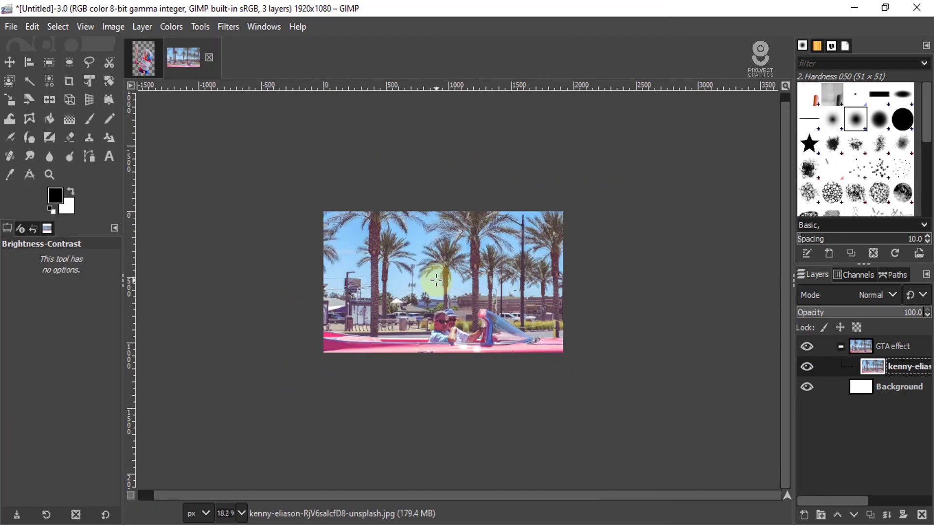
scroll(484, 299, "up", 1)
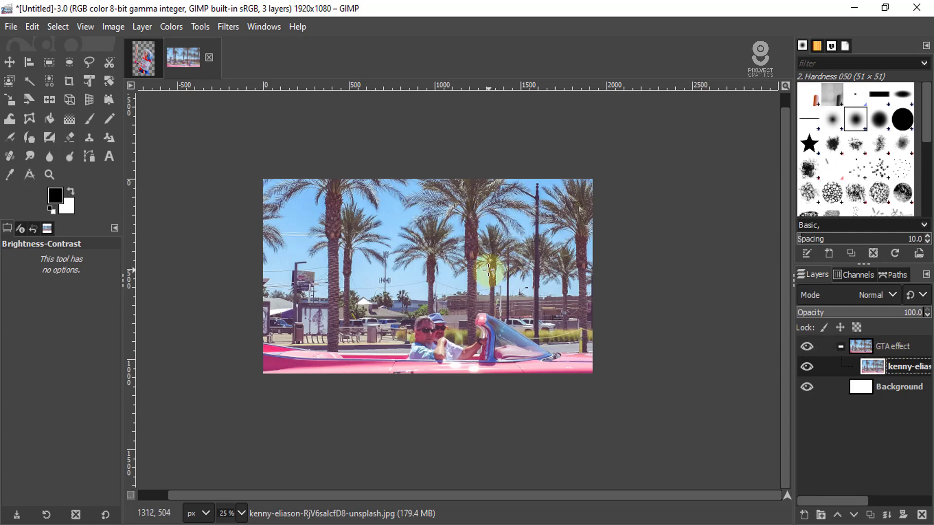
left_click(91, 81)
left_click(468, 334)
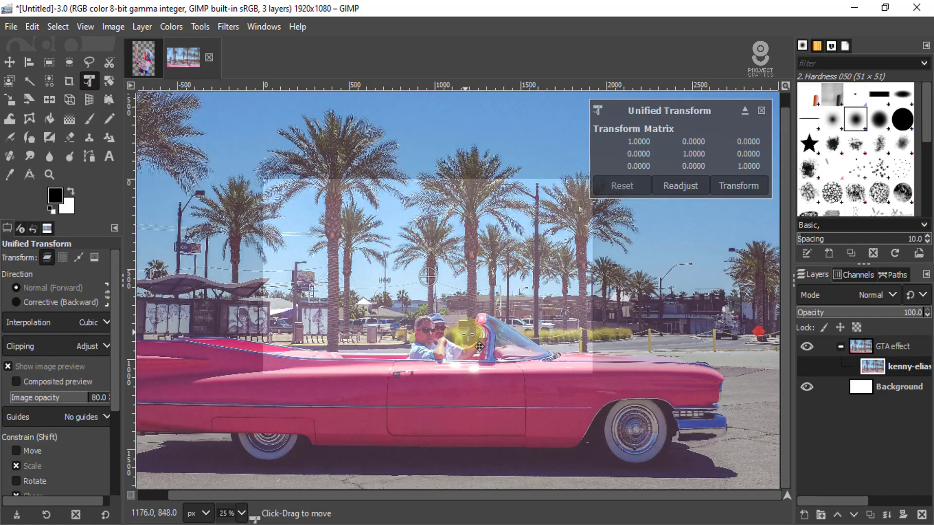
scroll(468, 334, "down", 1)
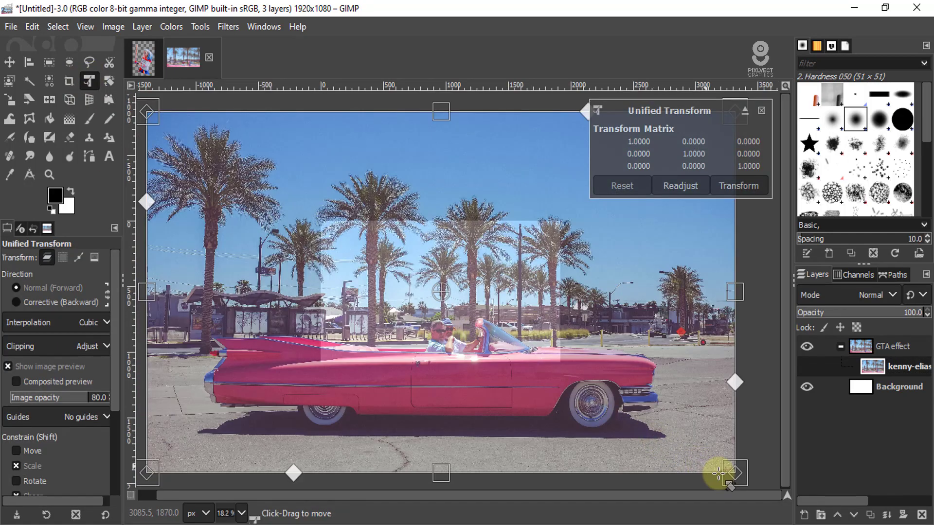
left_click_drag(742, 481, 389, 278)
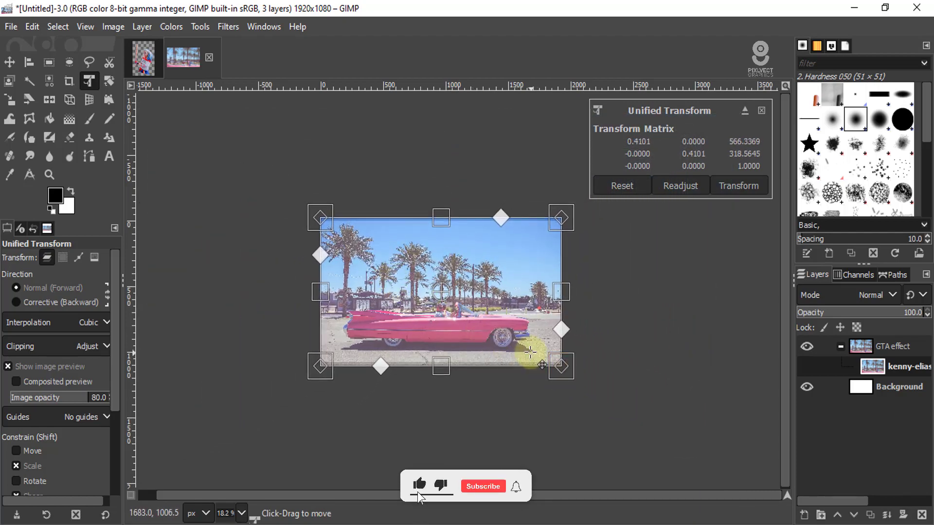
- Move the car photo up about 19 px to align its lower edge with the canvas, and apply the transform
scroll(530, 353, "up", 4)
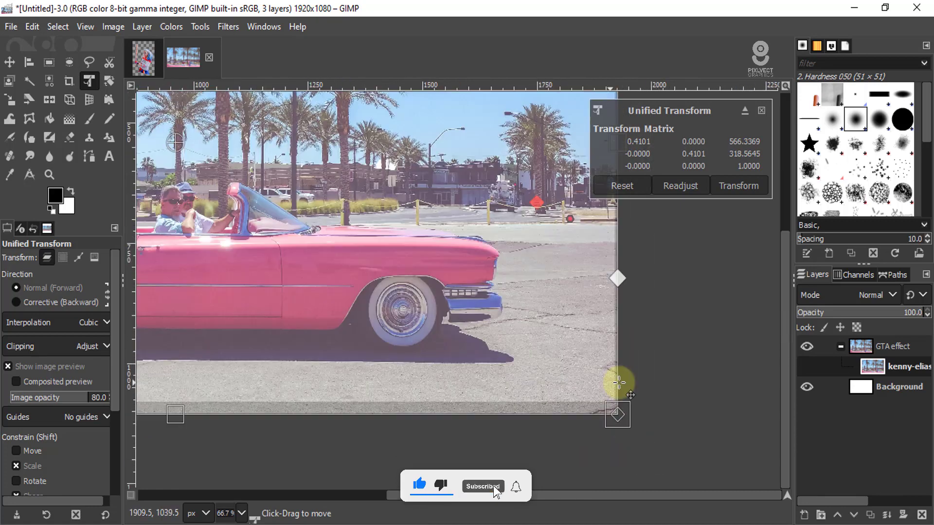
scroll(619, 383, "down", 2)
scroll(340, 334, "up", 1)
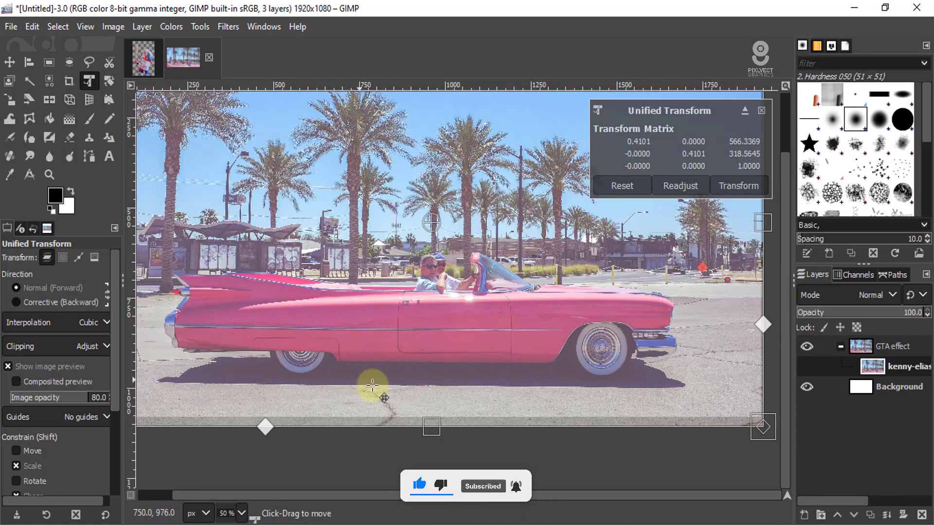
scroll(381, 411, "up", 2)
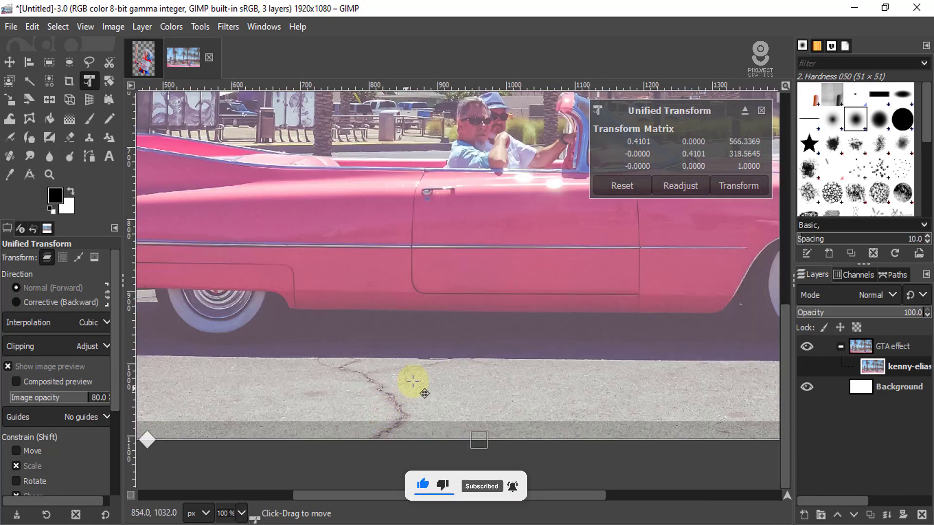
left_click_drag(413, 381, 414, 365)
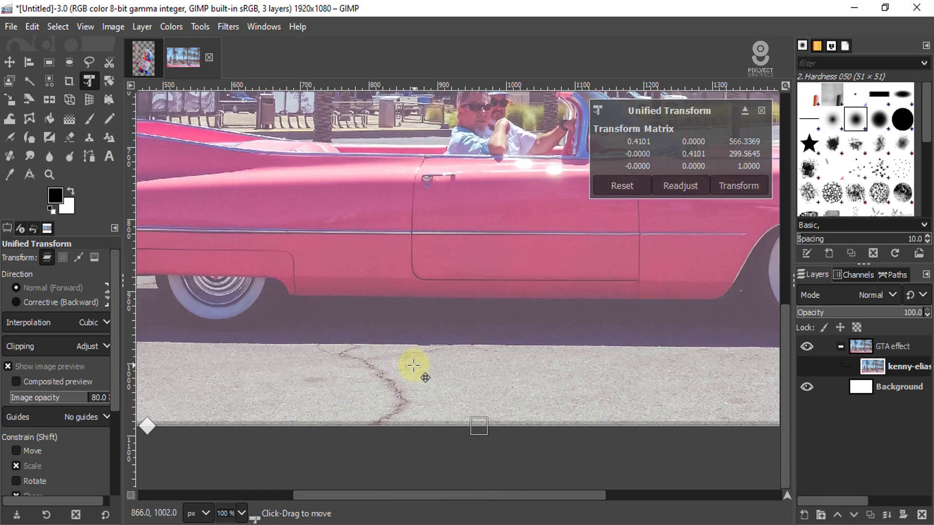
scroll(413, 366, "down", 4)
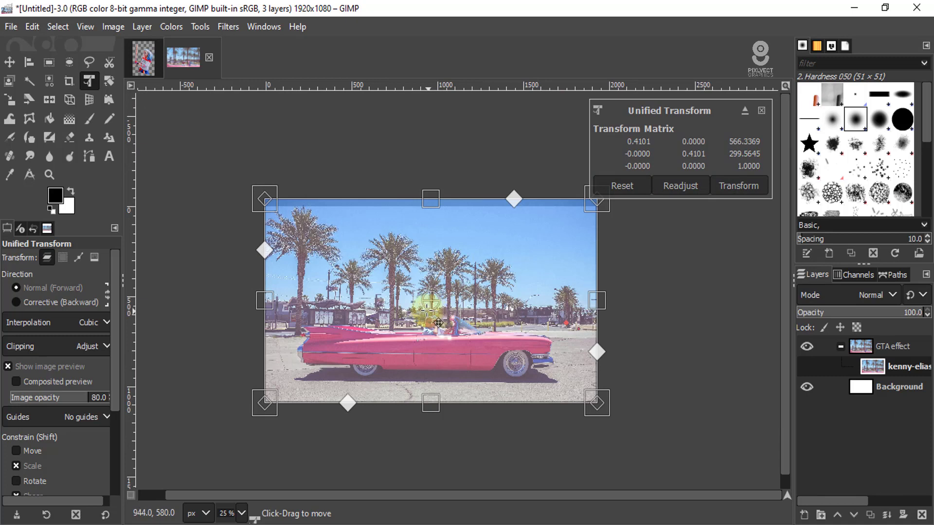
left_click(746, 188)
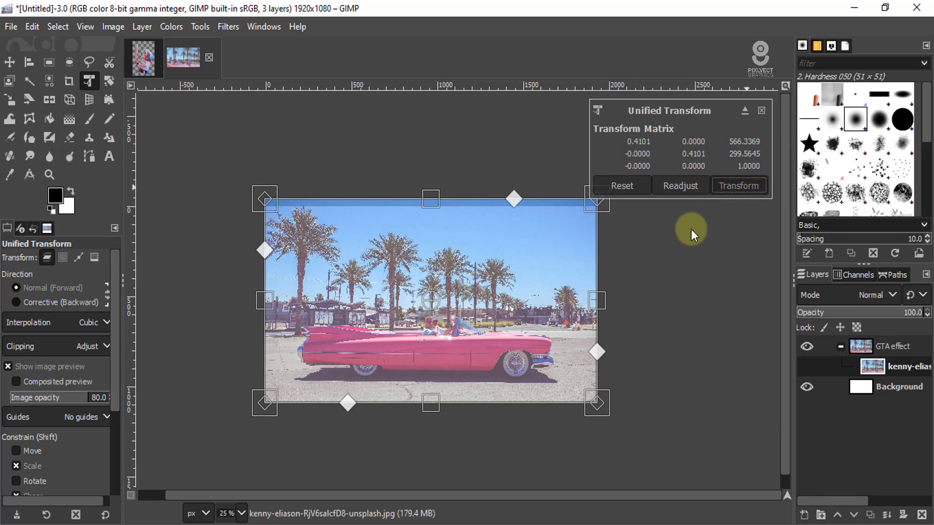
scroll(478, 377, "up", 3)
scroll(517, 351, "down", 2)
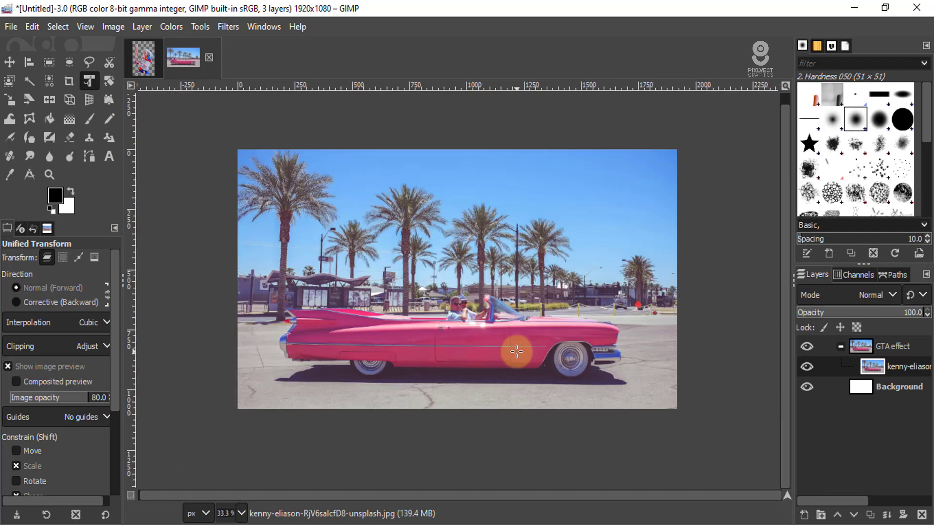
scroll(495, 339, "up", 1)
scroll(513, 348, "down", 1)
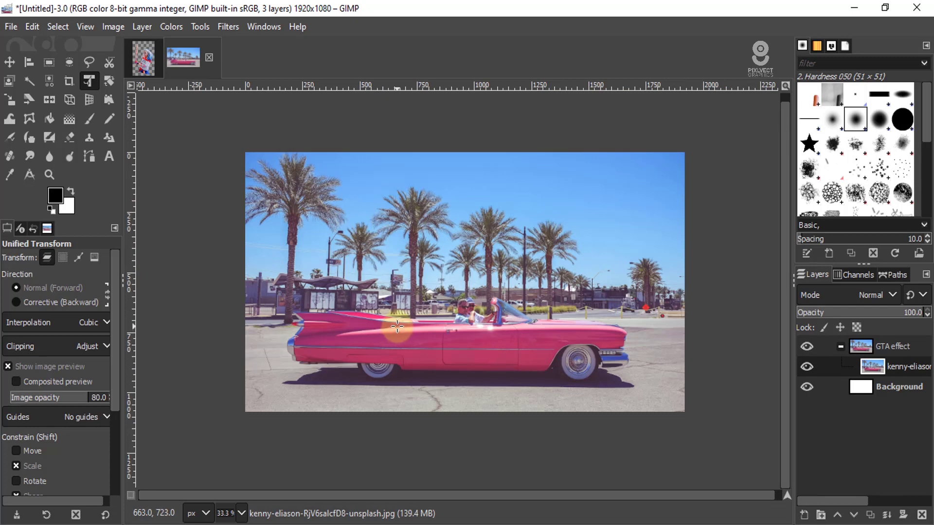
- Flip the car photo layer horizontally
left_click(50, 100)
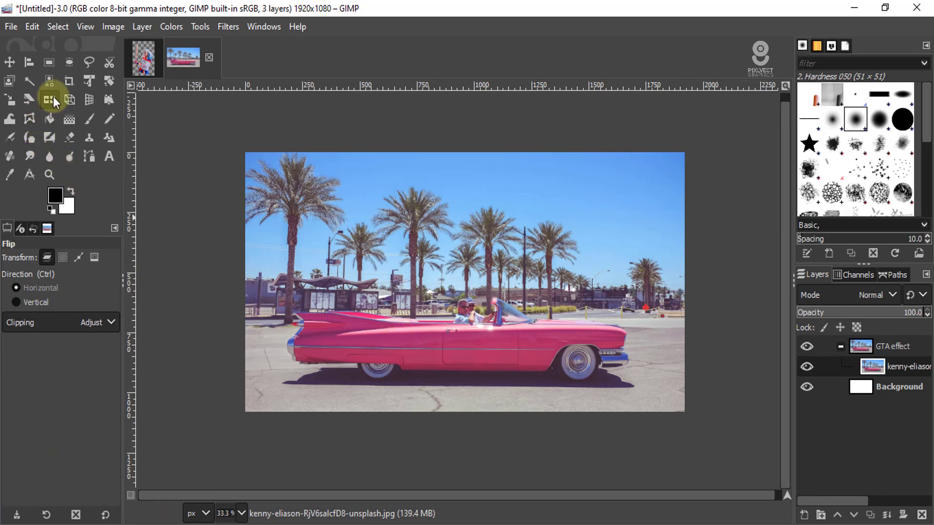
left_click(36, 291)
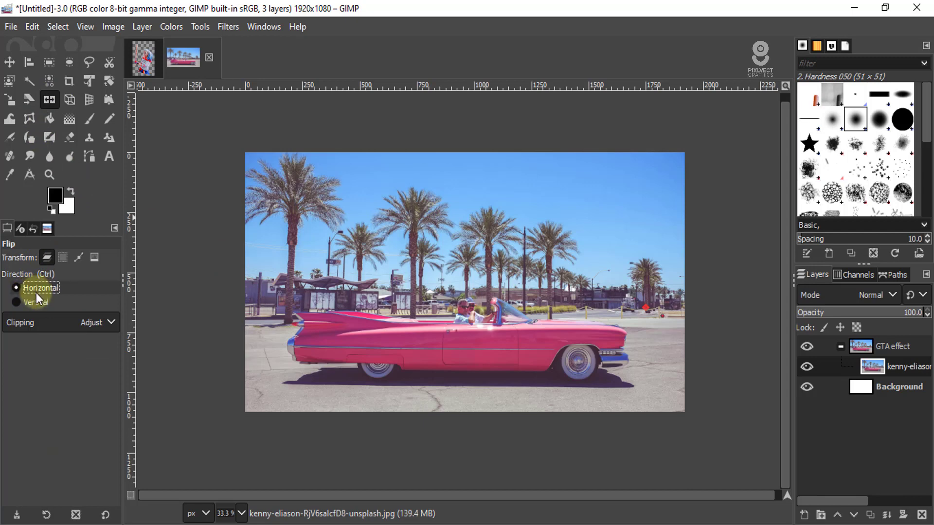
left_click(475, 288)
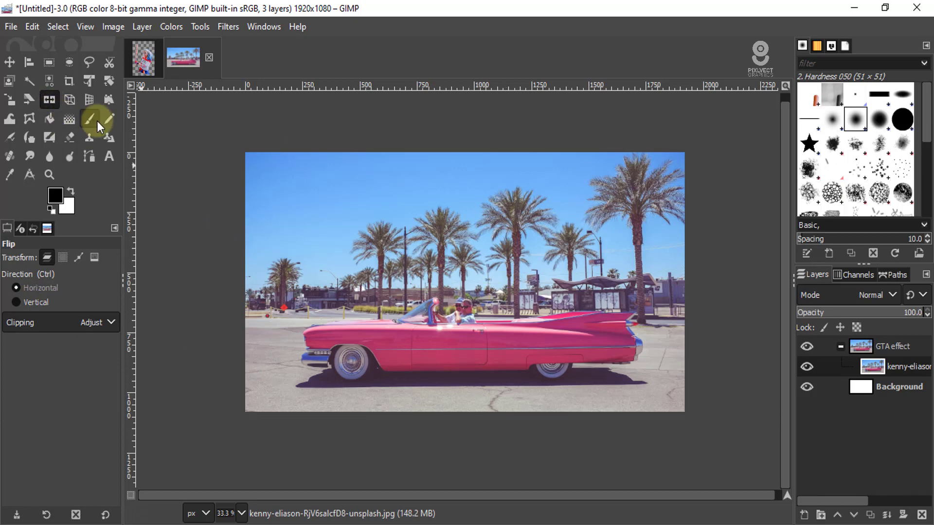
- Copy the cut-out woman from the other open image and paste her as a new layer above the car photo in the GTA effect group
key("shift+t")
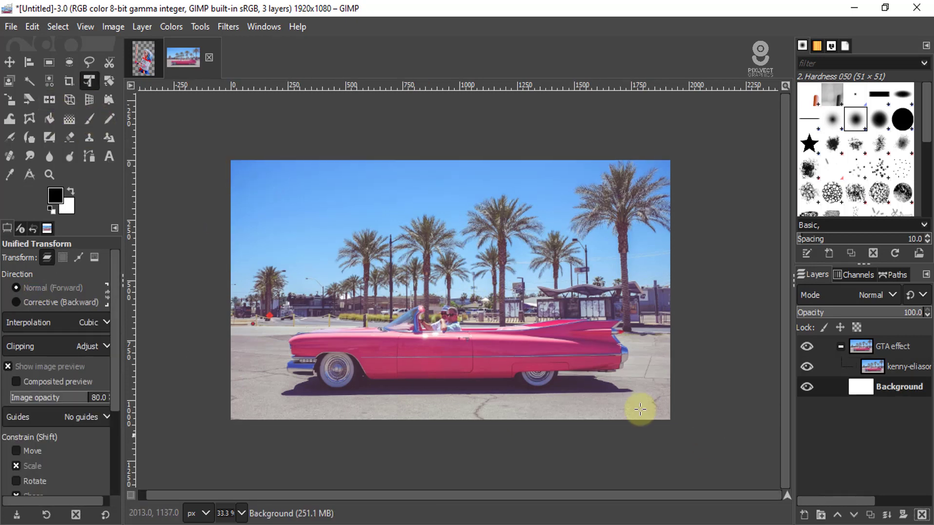
scroll(613, 390, "up", 2)
scroll(623, 389, "down", 2)
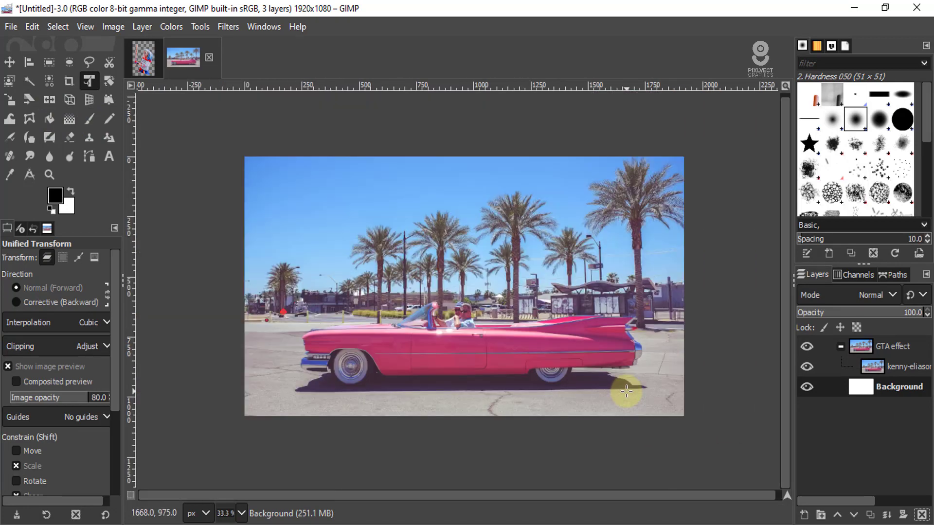
left_click(136, 61)
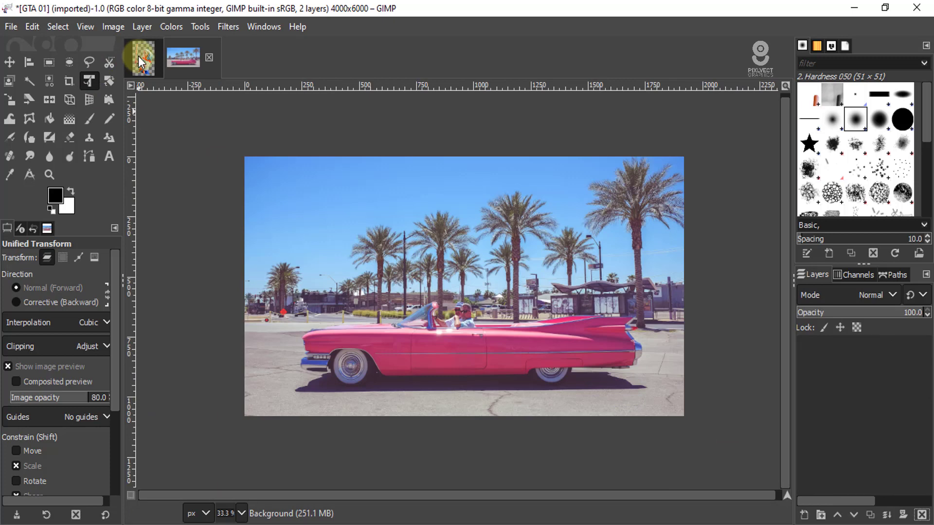
left_click(196, 59)
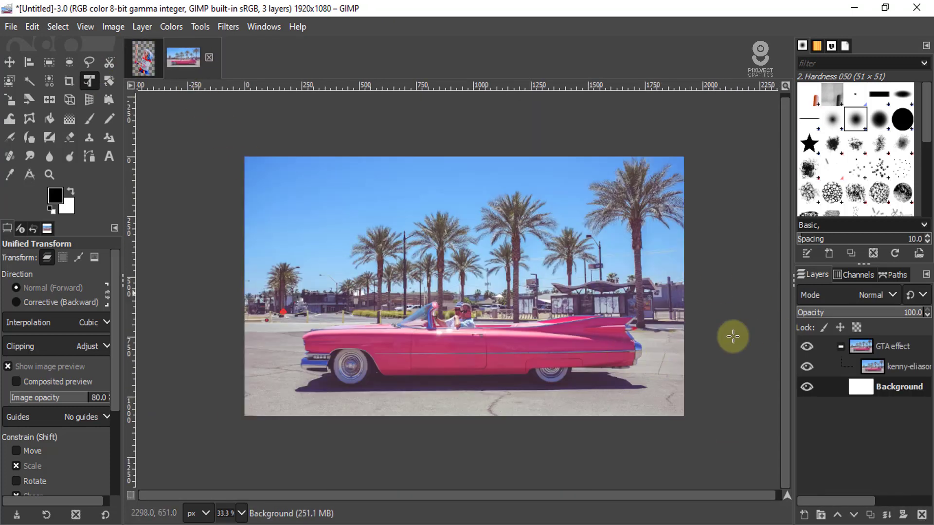
left_click(897, 367)
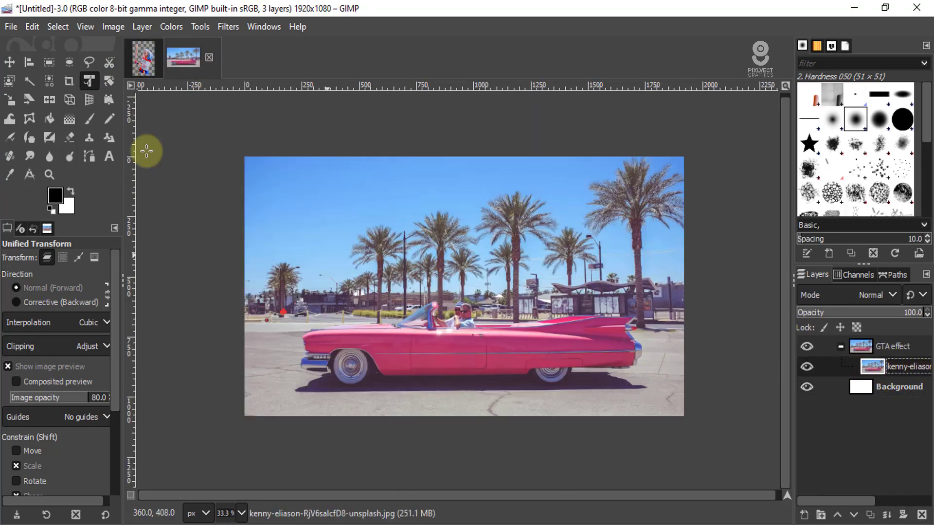
left_click(34, 27)
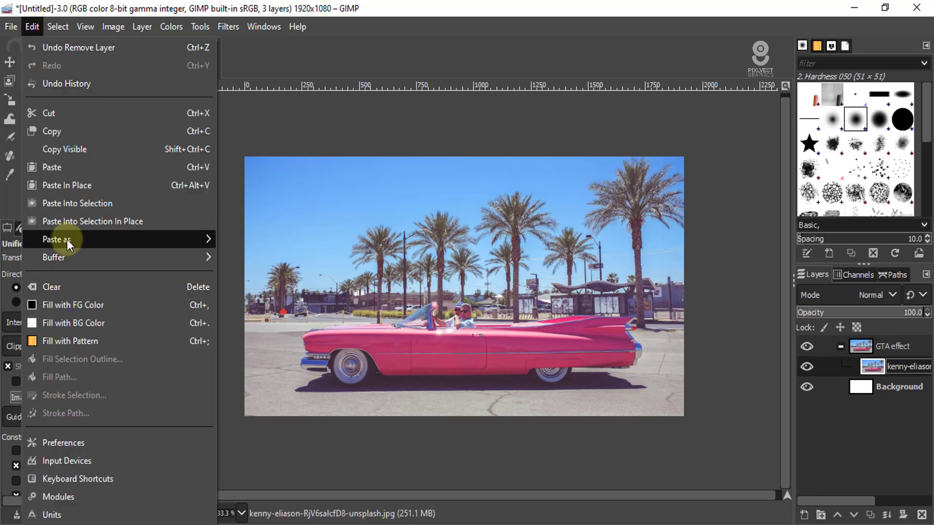
mouse_move(66, 238)
left_click(267, 240)
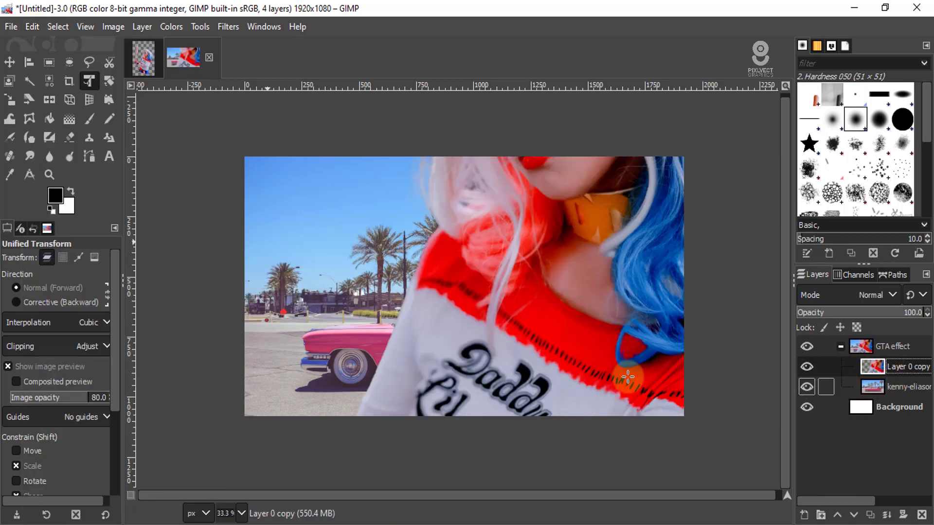
- Scale the woman layer proportionally about its centre to about 20% with Unified Transform and move it down about 92 px
scroll(389, 295, "down", 2)
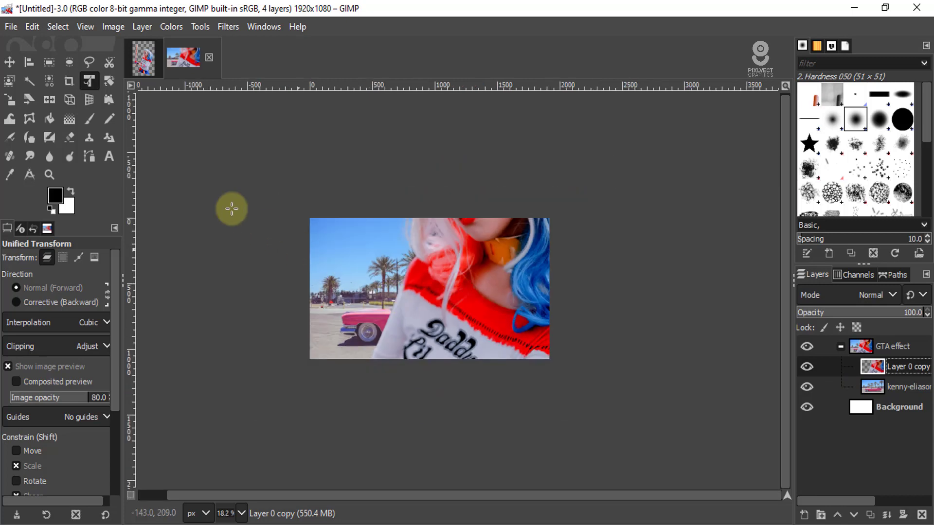
left_click(475, 288)
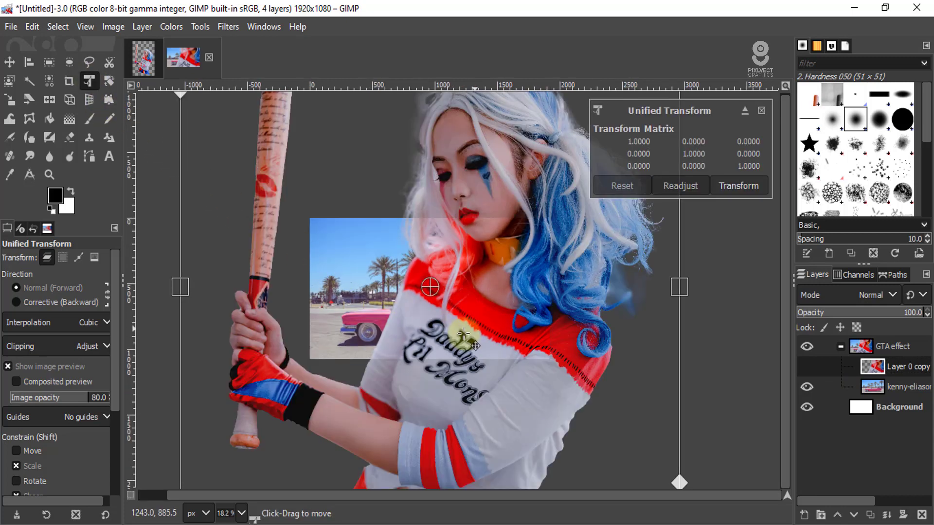
scroll(500, 313, "down", 2)
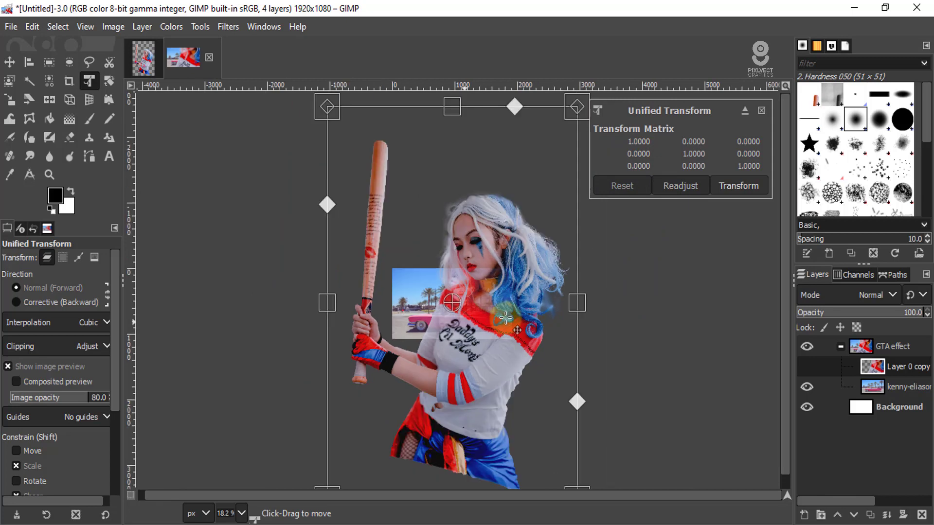
left_click_drag(558, 164, 403, 363)
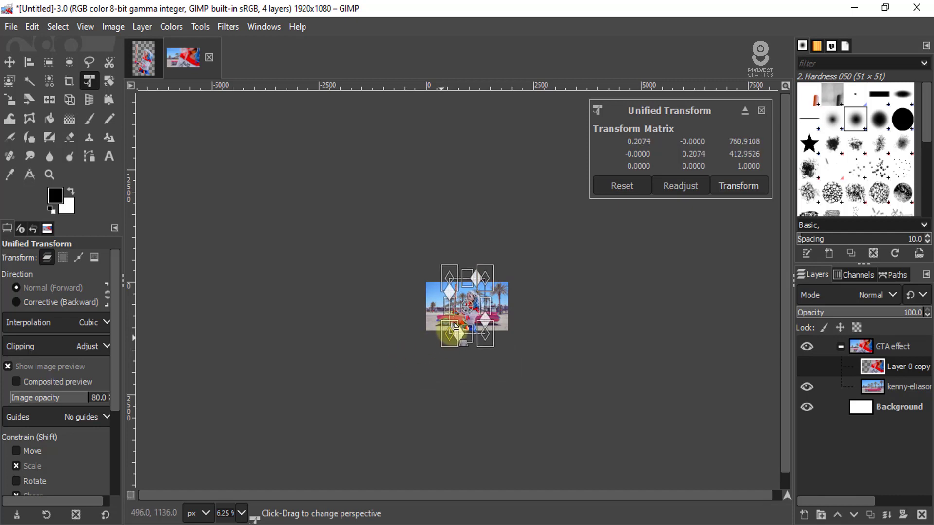
scroll(467, 311, "up", 4)
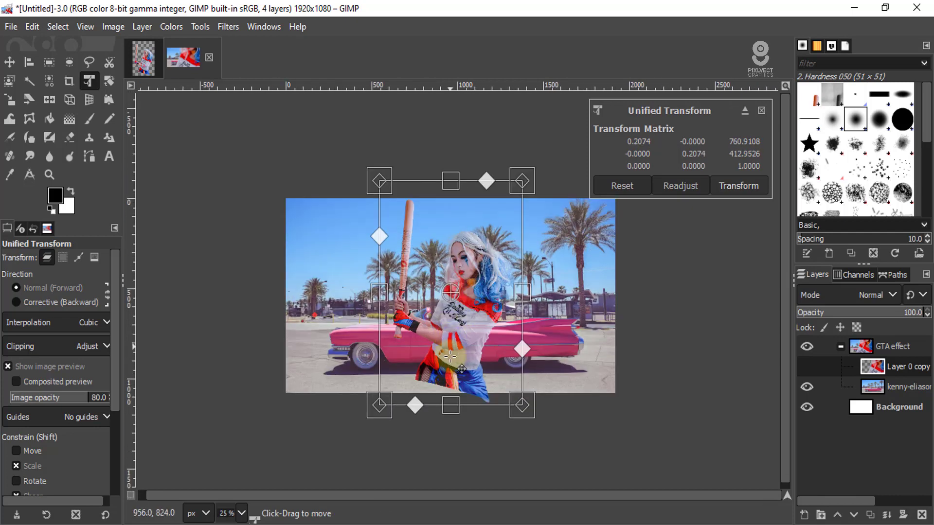
left_click_drag(450, 357, 451, 373)
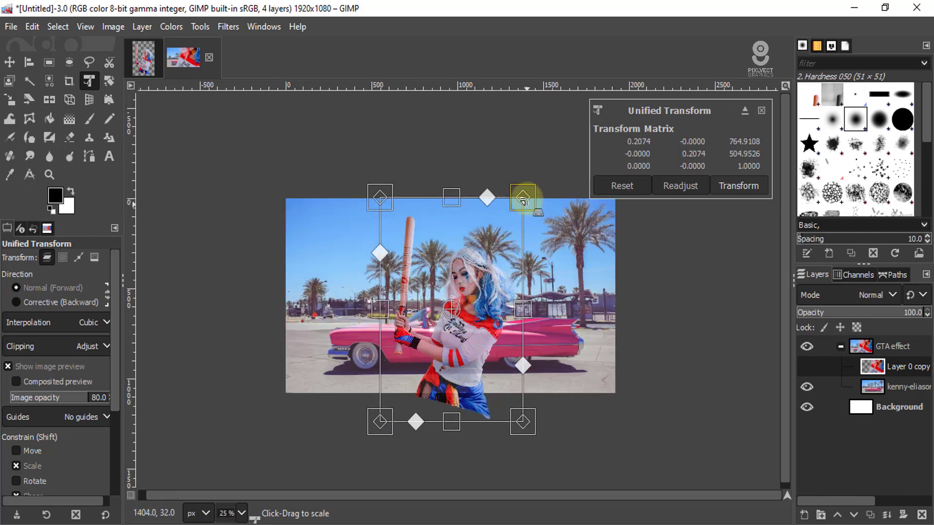
left_click_drag(525, 192, 521, 204)
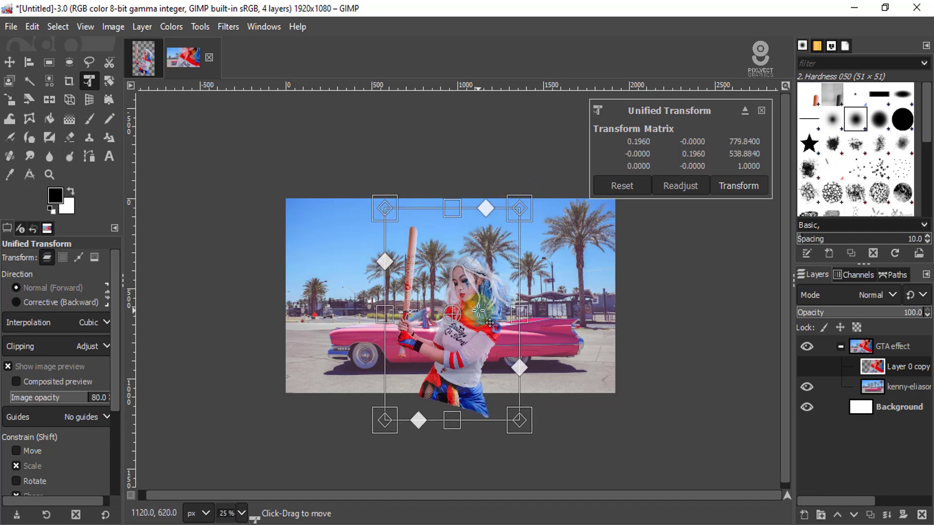
- Move the woman about 100 px left and 7 px up in front of the car, and apply the transform
scroll(438, 343, "up", 4)
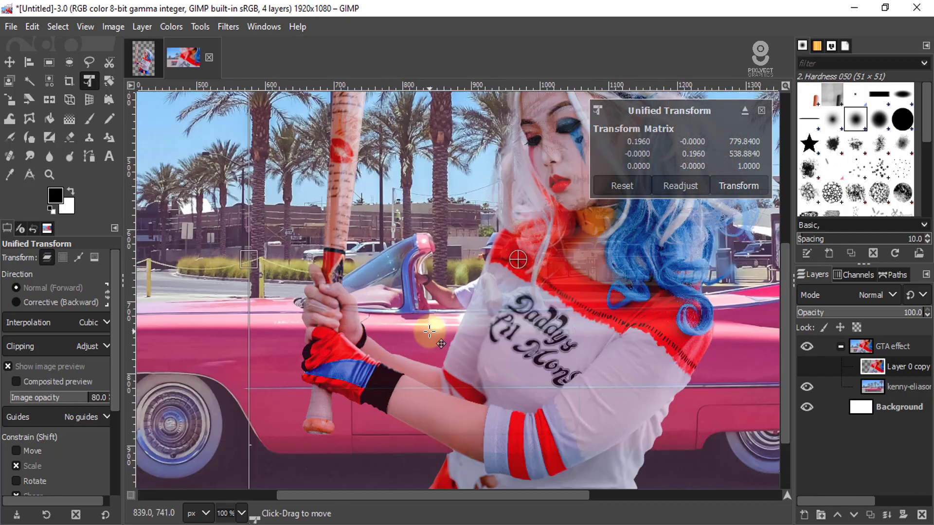
left_click_drag(491, 295, 421, 289)
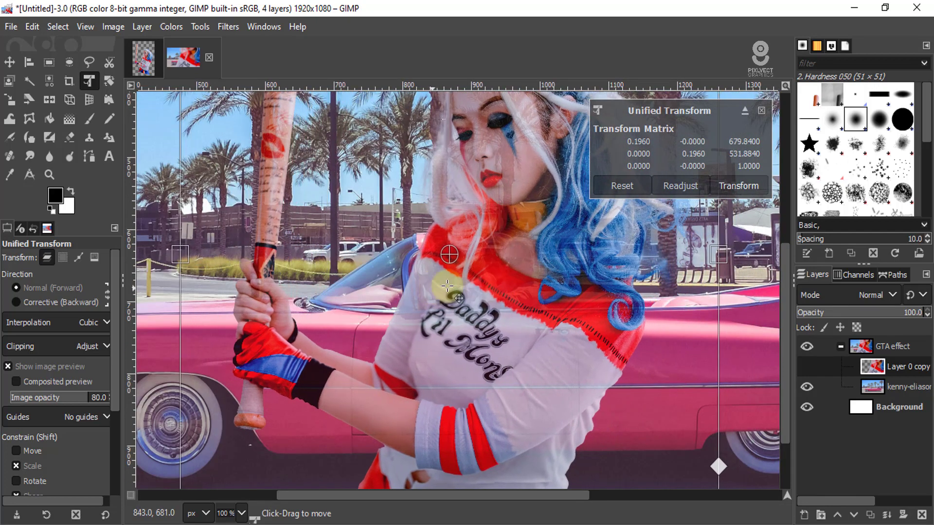
scroll(502, 268, "down", 2)
scroll(502, 268, "down", 1)
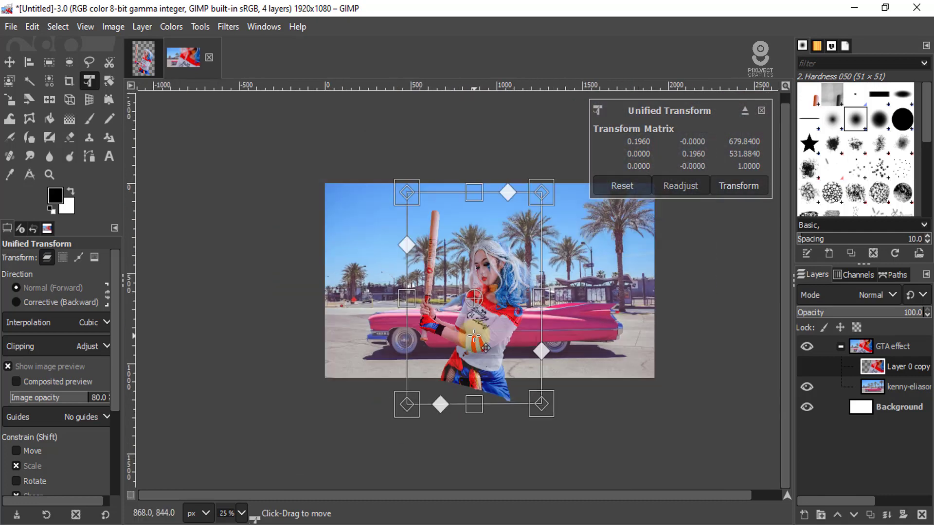
scroll(485, 234, "down", 3)
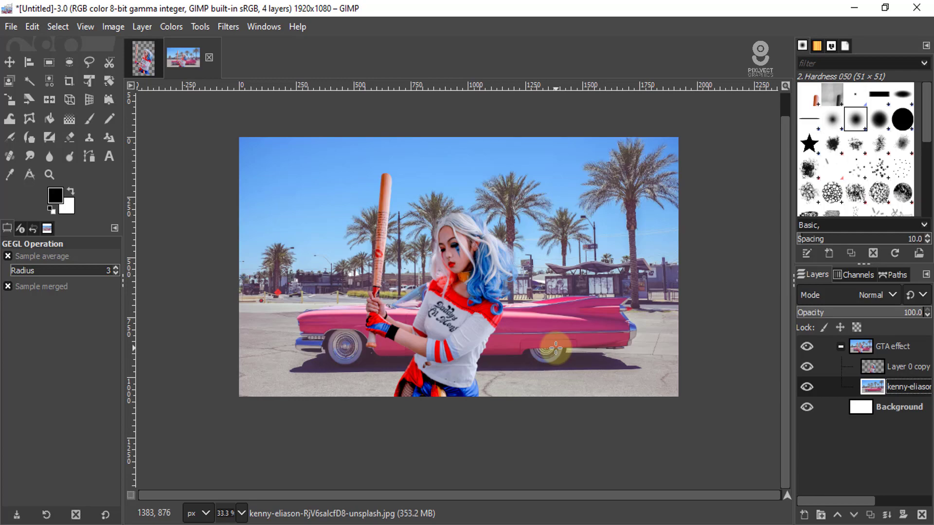
- Examine how the woman blends with the car background, both close up and across the whole composition
scroll(485, 277, "up", 2)
scroll(505, 284, "down", 2)
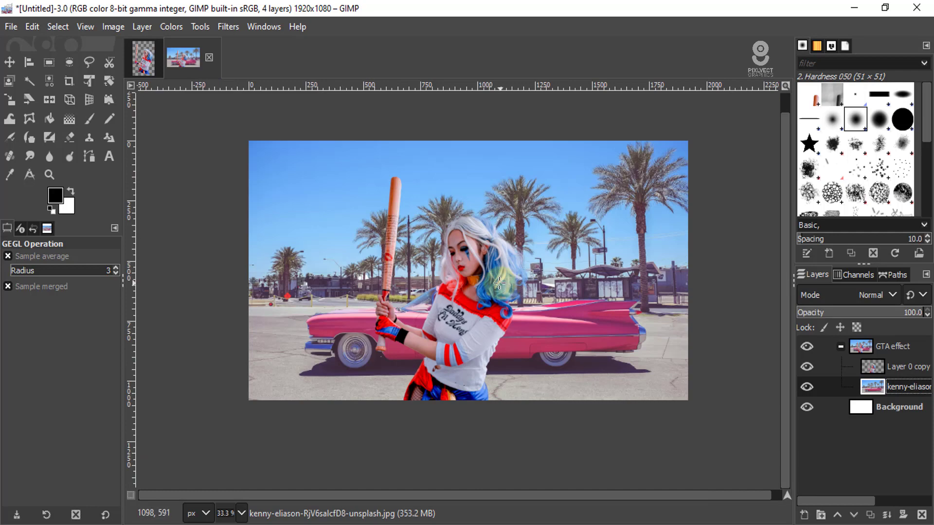
scroll(499, 282, "up", 2)
scroll(480, 308, "down", 1)
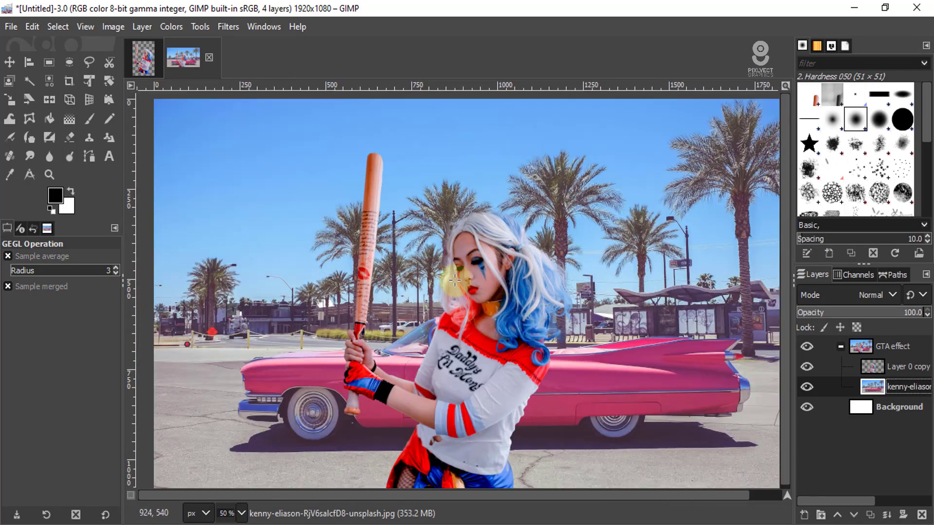
scroll(454, 279, "down", 1)
scroll(454, 279, "down", 1)
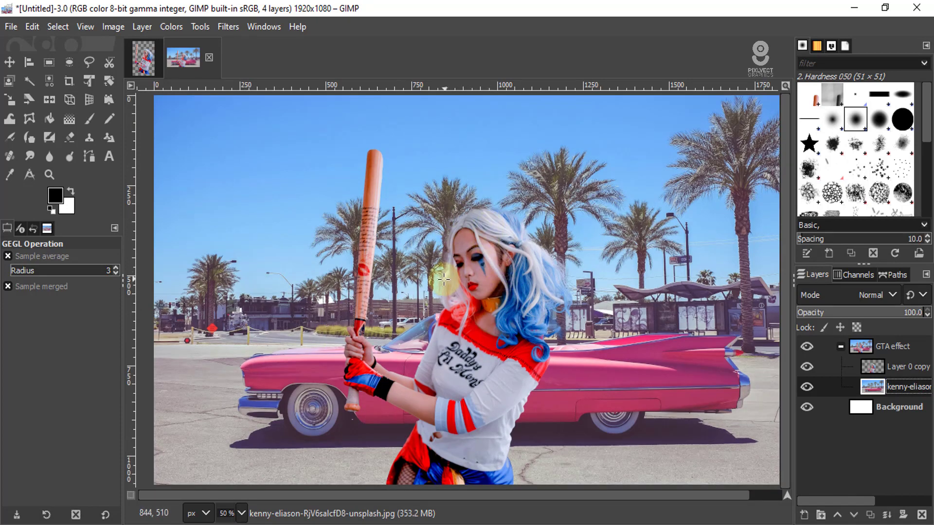
scroll(444, 279, "down", 2)
scroll(448, 281, "up", 2)
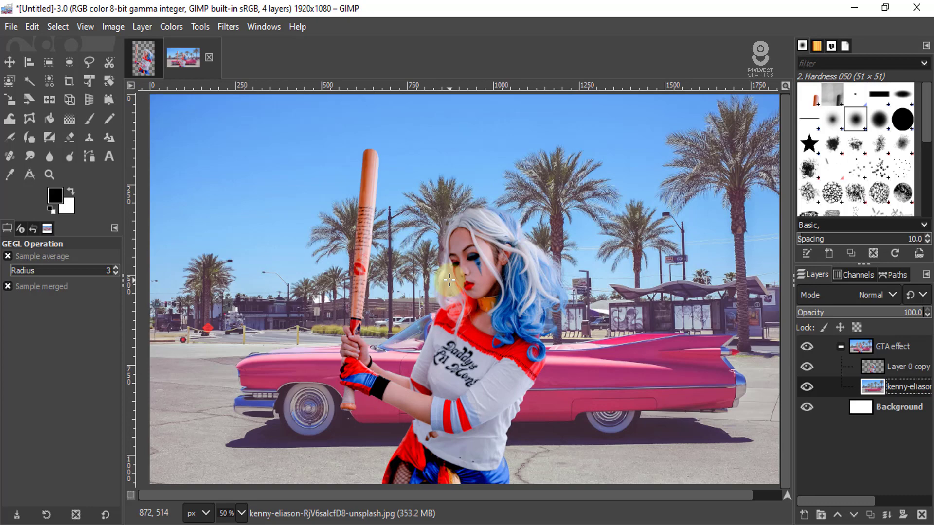
scroll(443, 279, "down", 1)
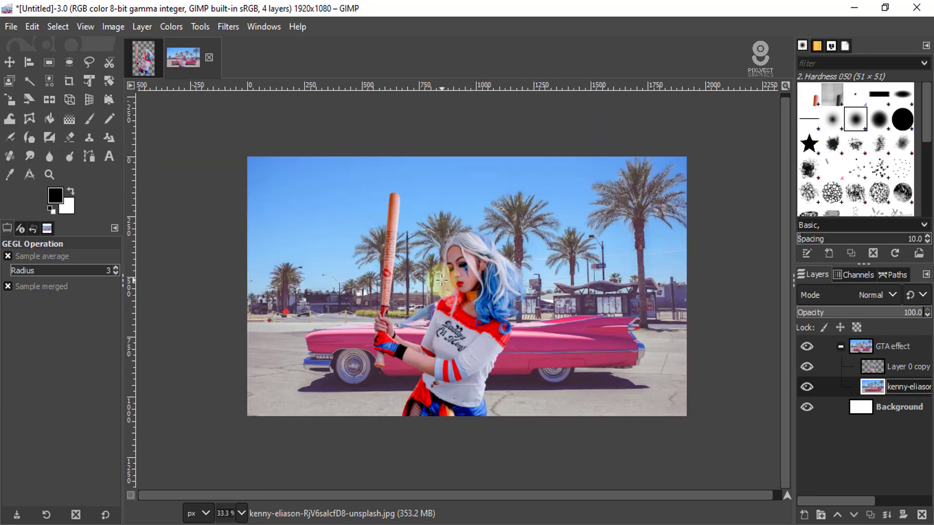
scroll(446, 277, "up", 2)
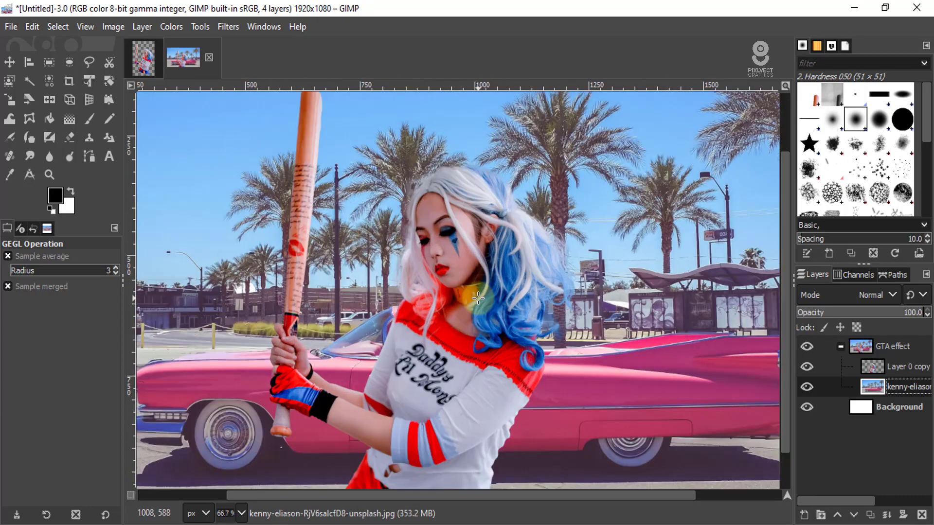
scroll(446, 276, "down", 1)
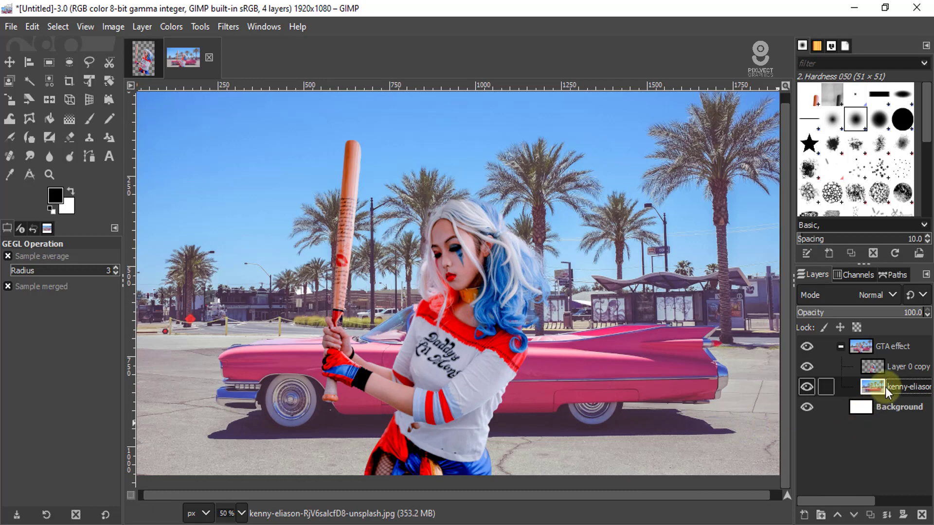
scroll(390, 305, "down", 1)
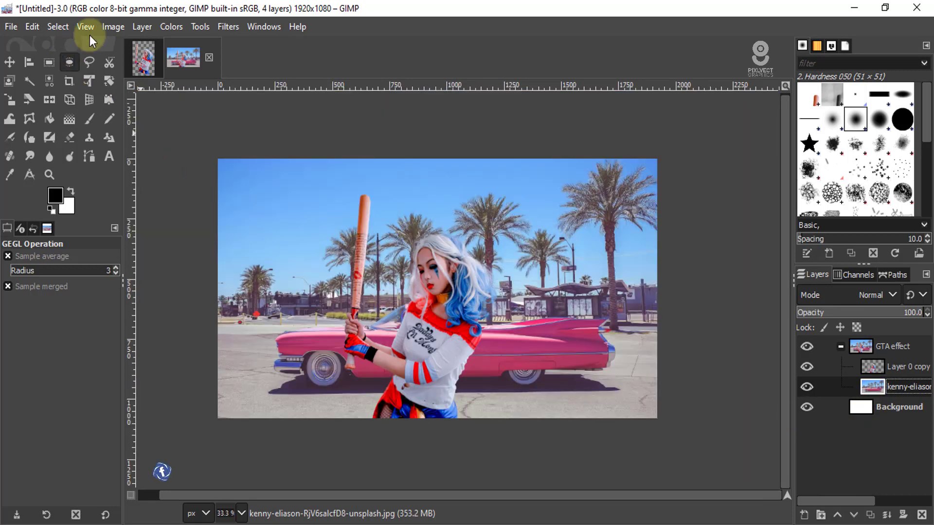
- Apply the automatic White Balance correction to the car photo layer
left_click(176, 28)
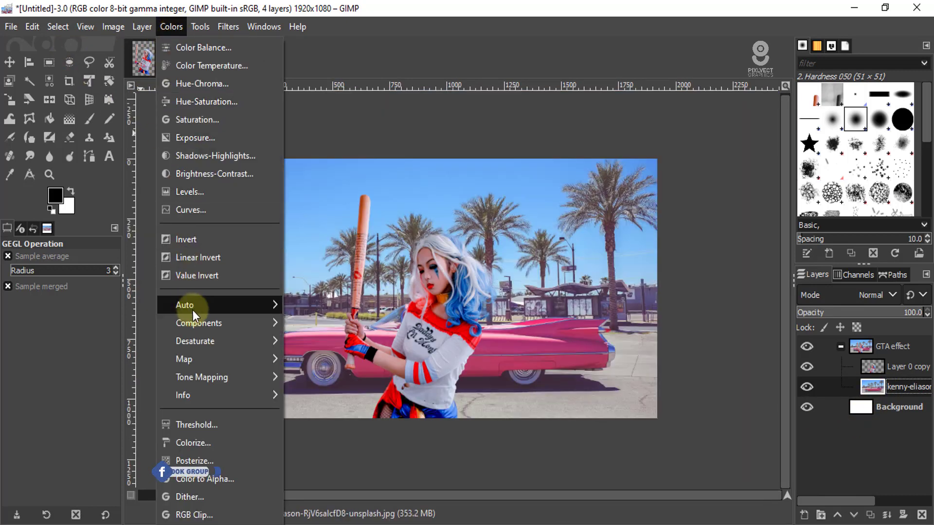
mouse_move(197, 309)
left_click(337, 327)
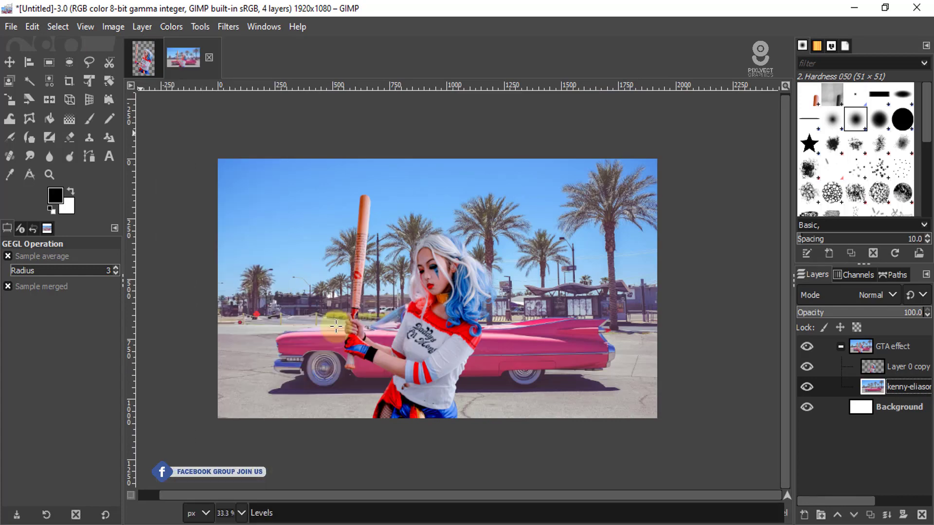
scroll(432, 341, "up", 2)
scroll(432, 341, "down", 3)
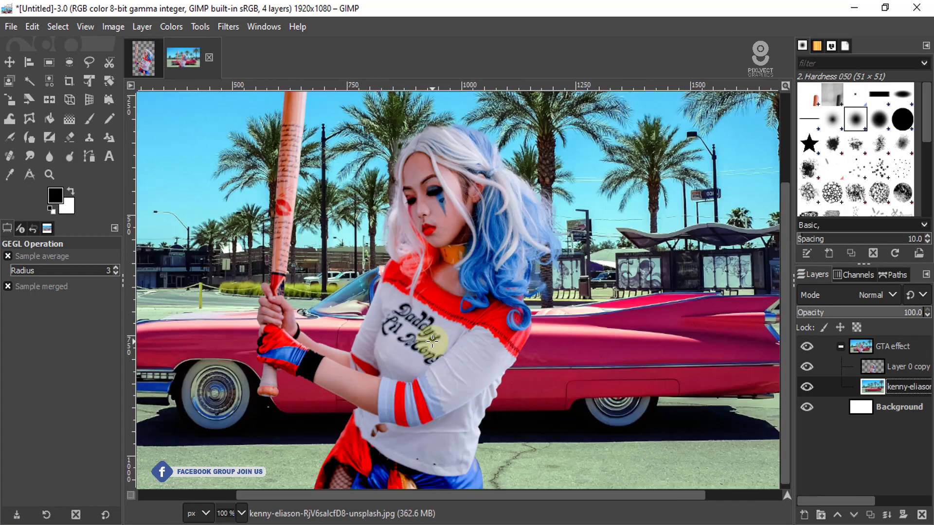
scroll(434, 347, "up", 1)
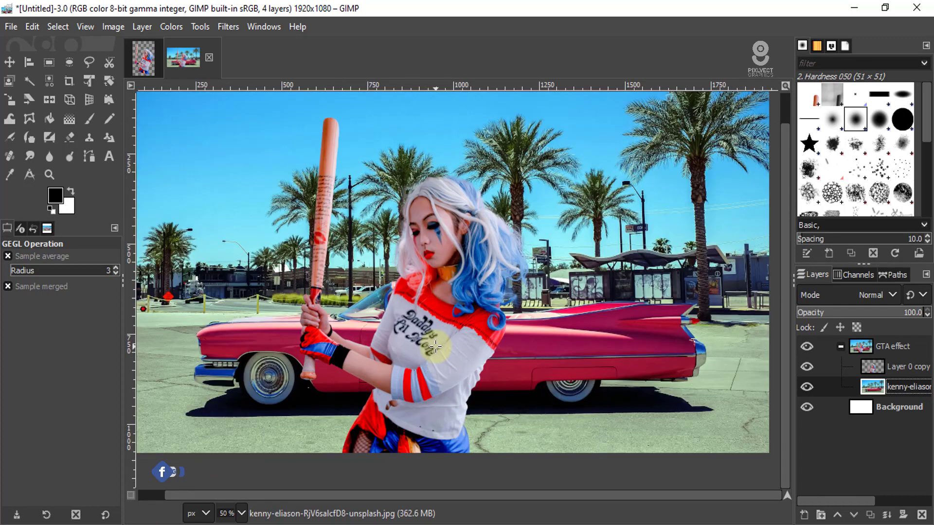
scroll(435, 346, "down", 1)
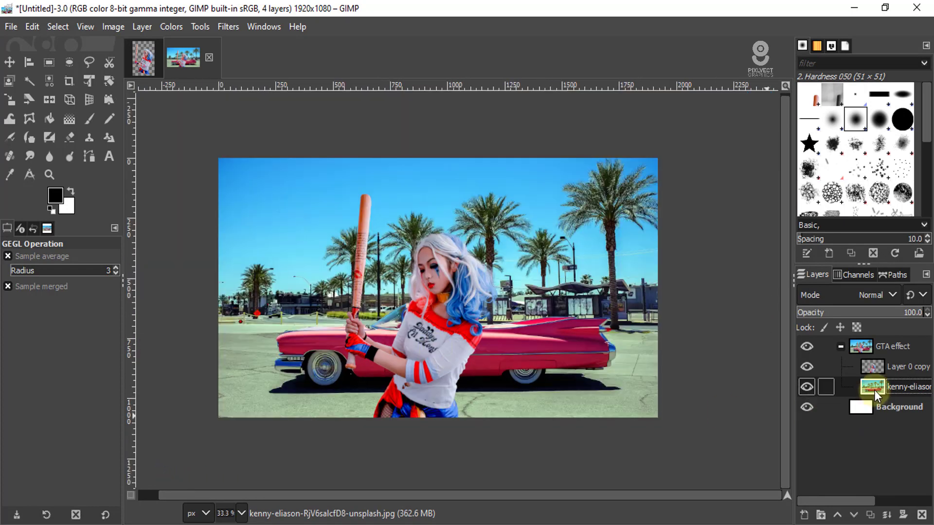
- Adjust the car photo's midtones with Color Balance, setting Cyan-Red to 11.0, Magenta-Green to -21.2 and Yellow-Blue to -32.2, and compare the preview
left_click(172, 27)
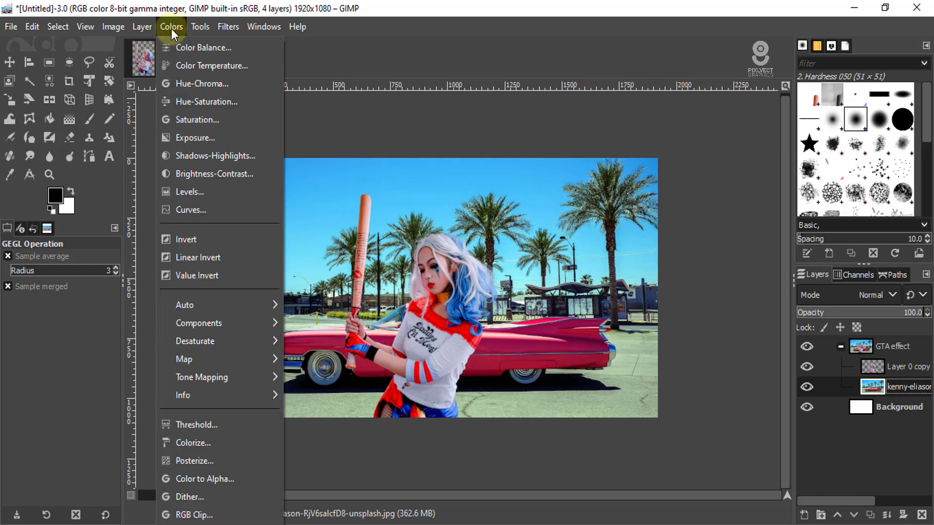
left_click(180, 48)
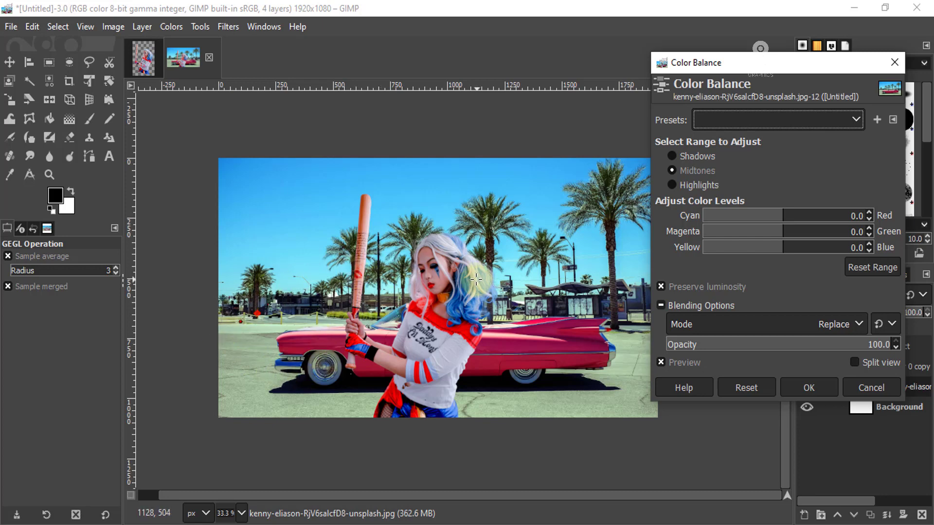
left_click(752, 387)
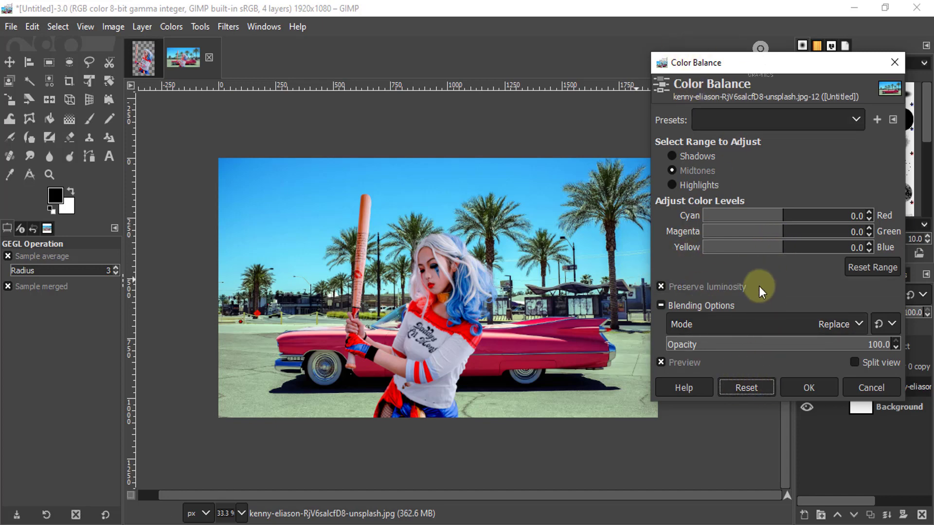
left_click_drag(782, 249, 754, 253)
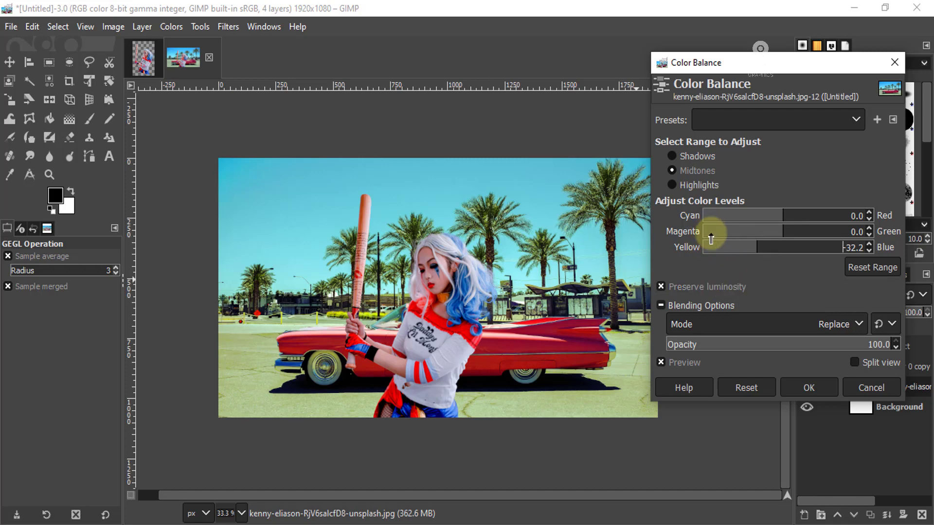
left_click_drag(779, 236, 767, 237)
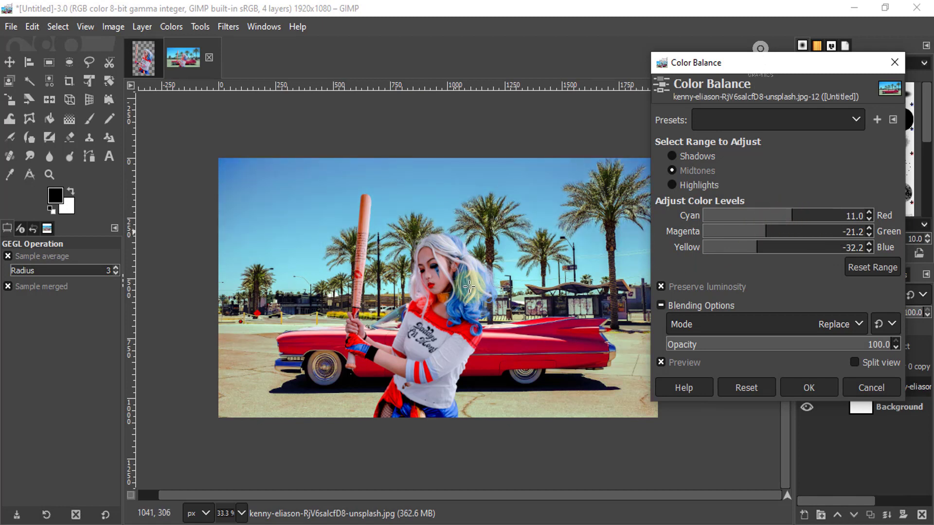
left_click(661, 361)
left_click(661, 361)
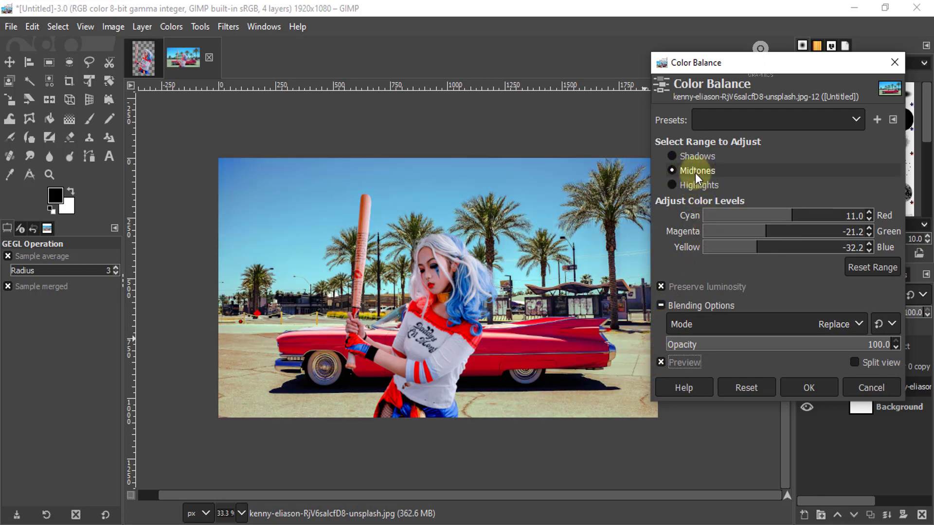
- Set the Magenta-Green level of the car photo's shadows to -15.3 and inspect the effect close up
left_click(692, 156)
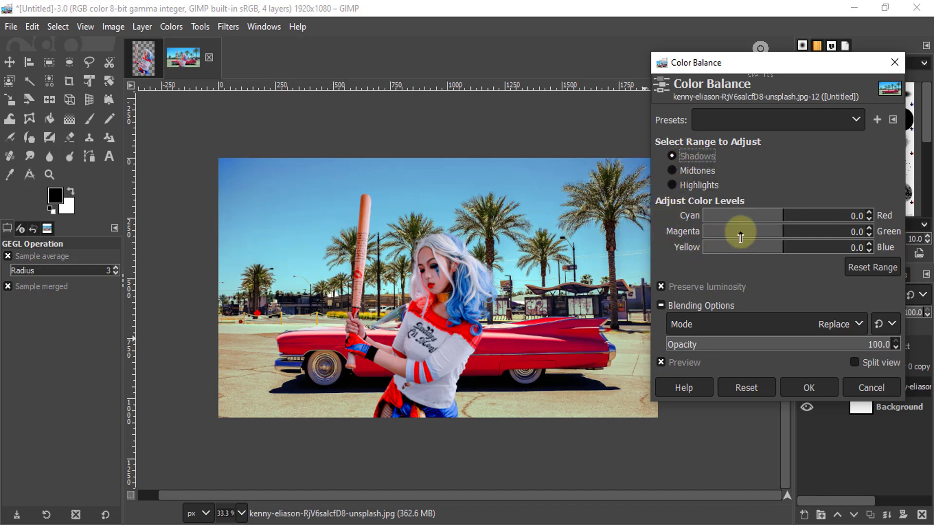
left_click_drag(782, 233, 761, 233)
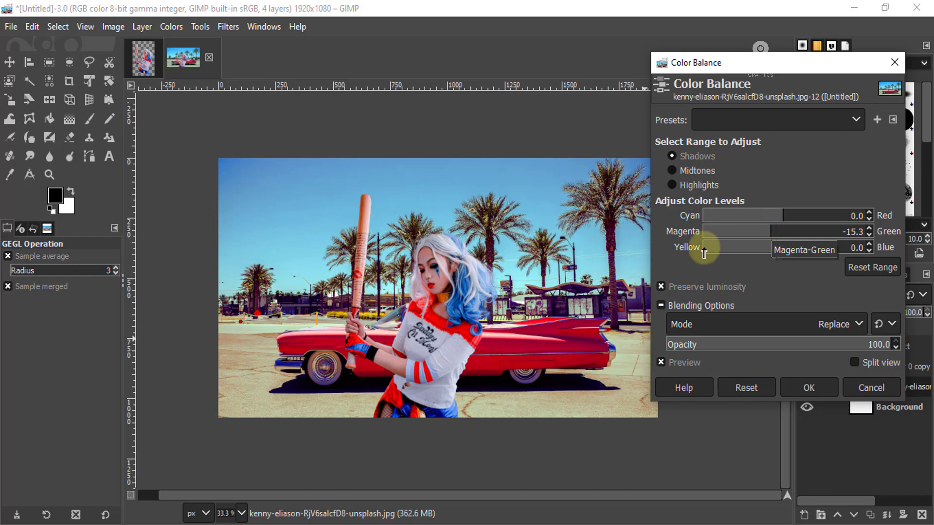
scroll(240, 288, "up", 4)
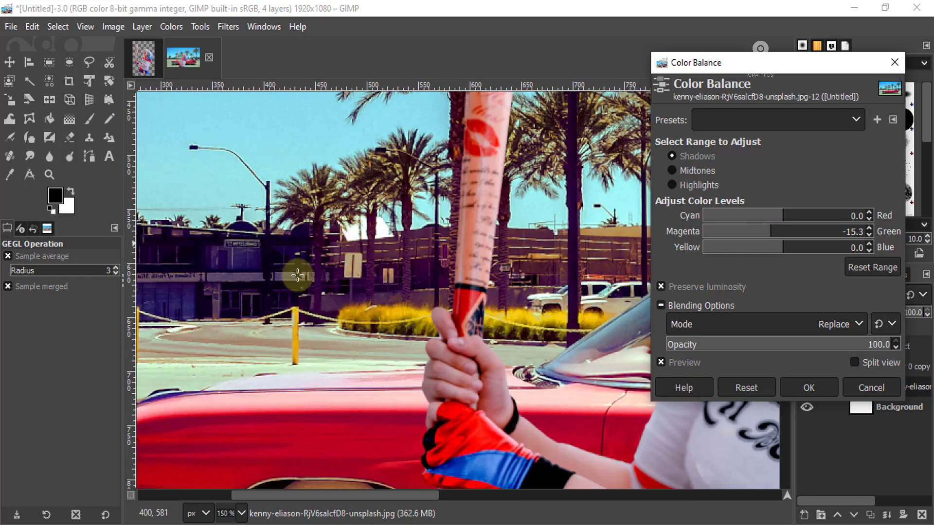
scroll(284, 280, "down", 3)
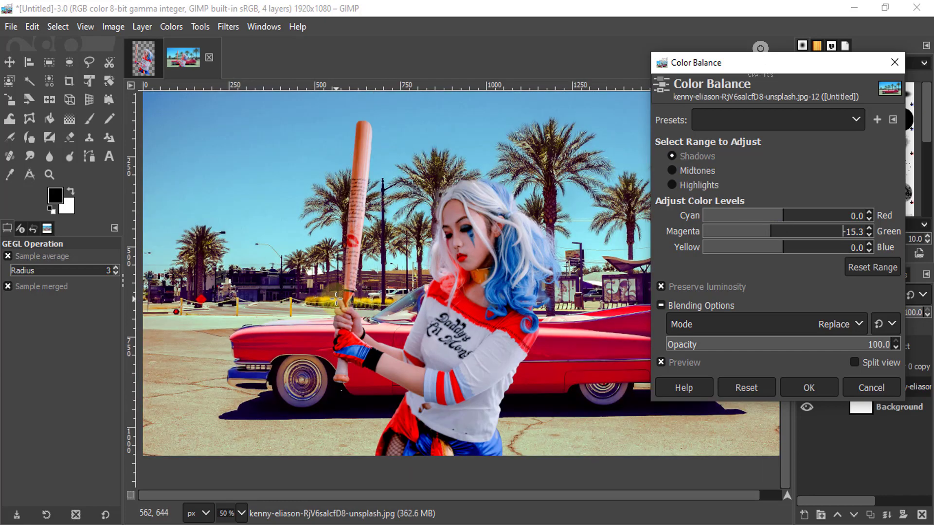
scroll(371, 304, "down", 1)
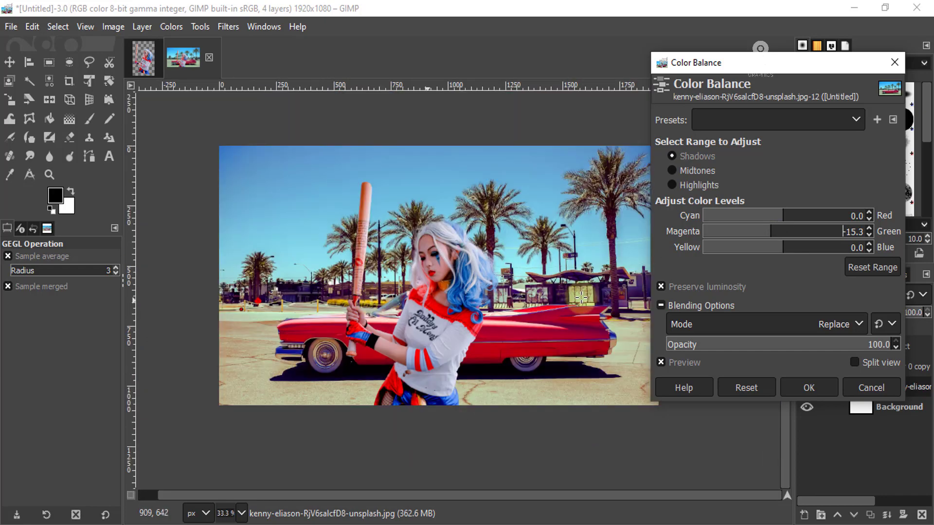
- Set the car photo's highlights to Cyan-Red -11.9 and Magenta-Green 16.1, compare before and after, and apply the Color Balance
left_click(689, 185)
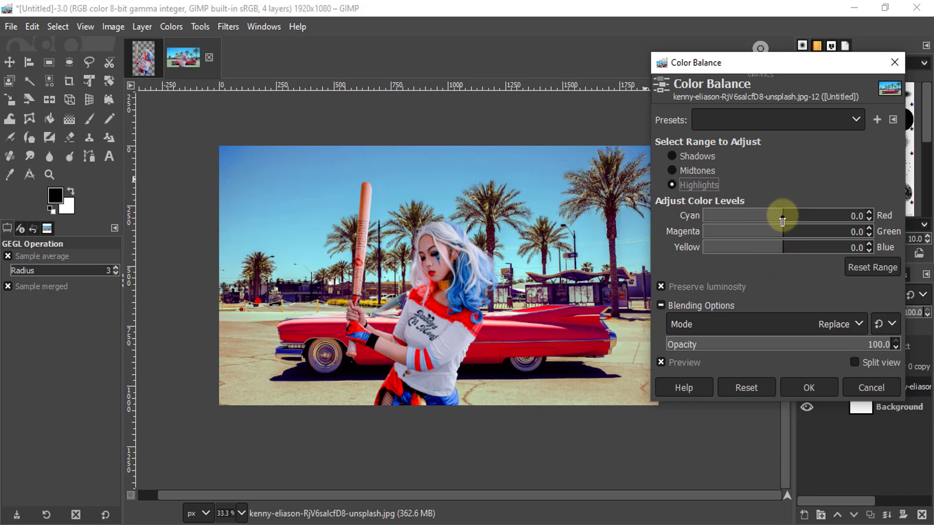
left_click_drag(782, 218, 776, 218)
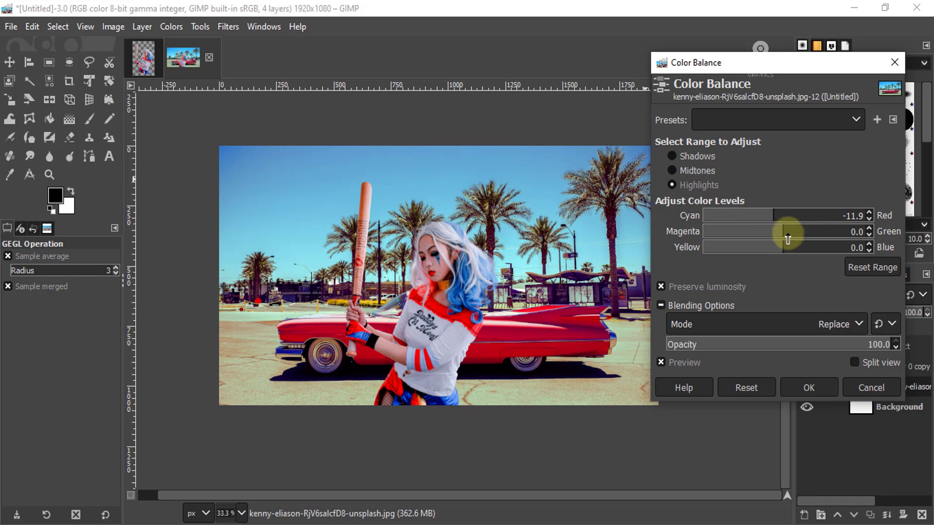
left_click_drag(781, 235, 802, 236)
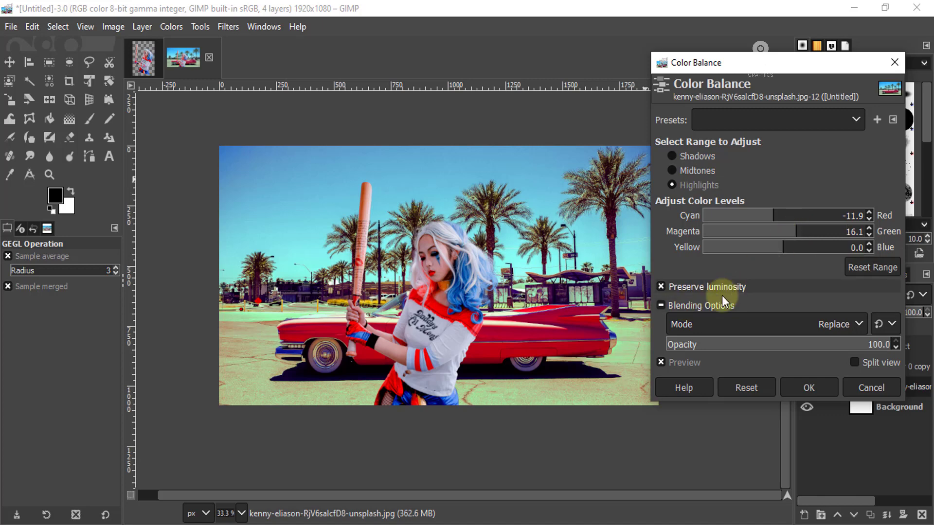
left_click(661, 361)
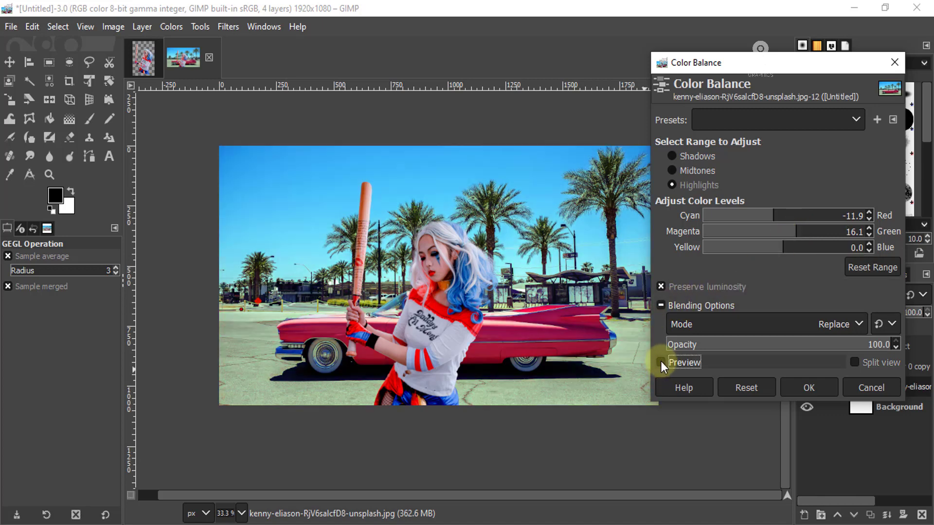
left_click(661, 362)
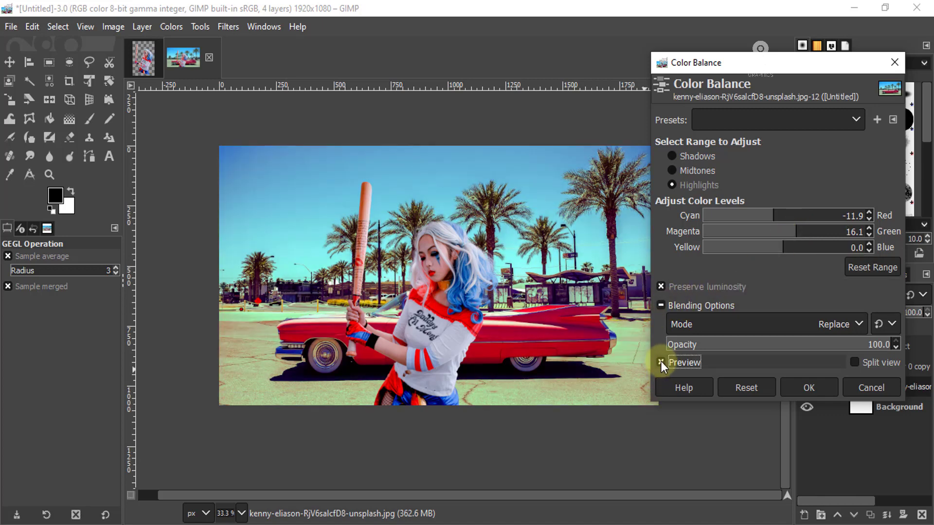
left_click(815, 386)
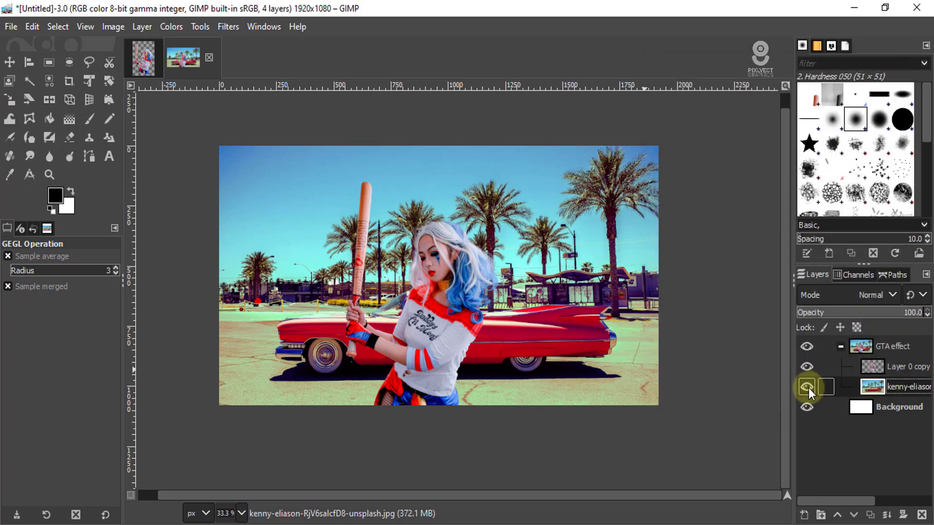
- Color-balance the woman layer with midtones at Cyan-Red 10.2, Magenta-Green -13.6 and Yellow-Blue -16.9, and shadows at Magenta-Green -12.7
left_click(889, 368)
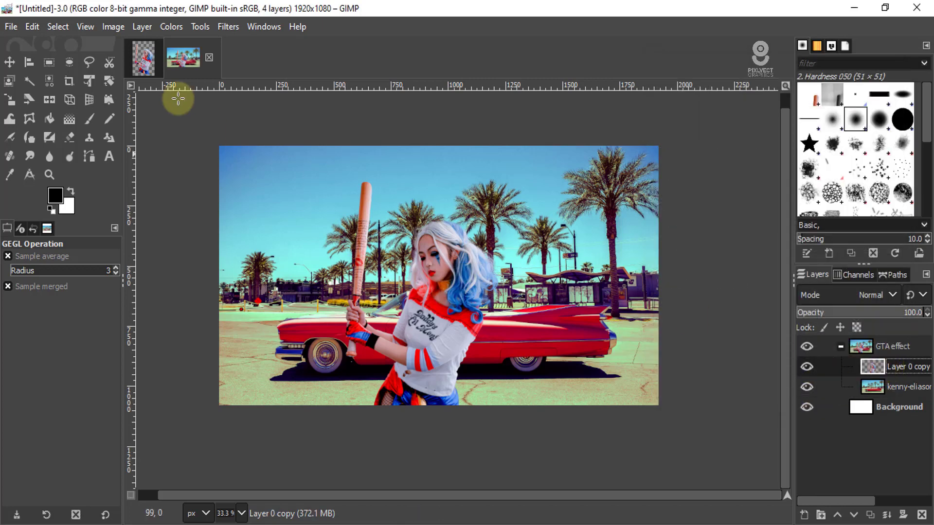
left_click(170, 26)
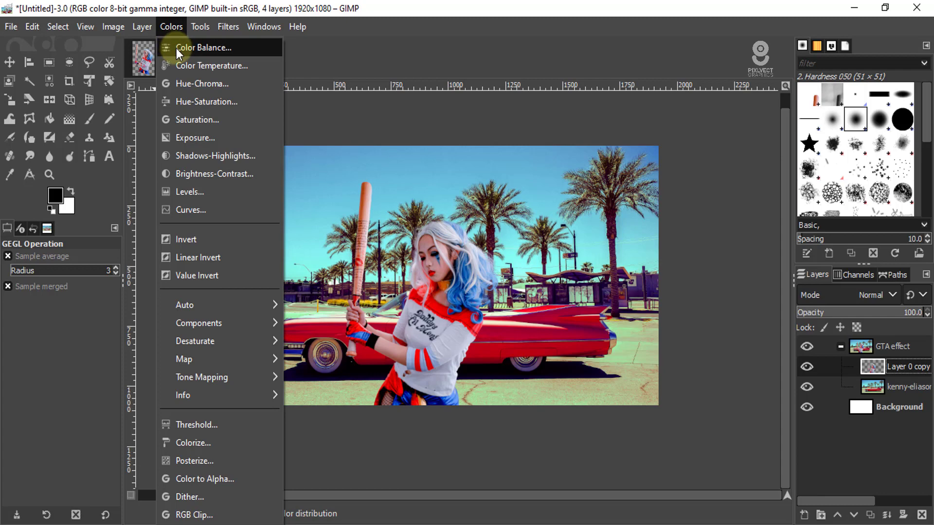
left_click(177, 48)
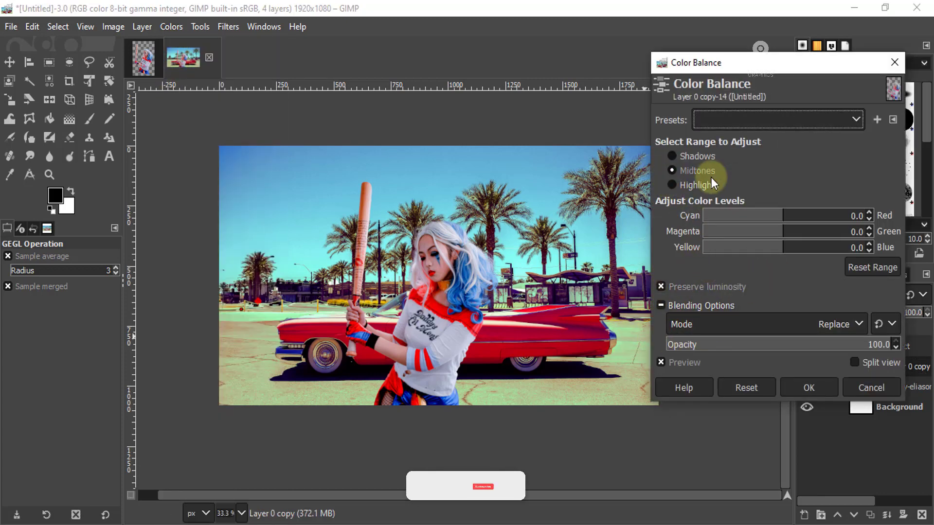
left_click_drag(786, 251, 792, 220)
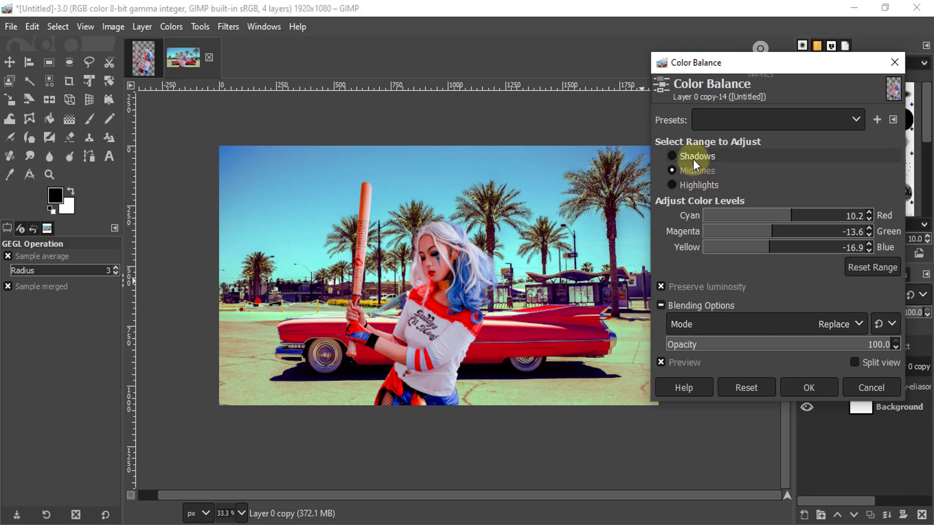
left_click(673, 156)
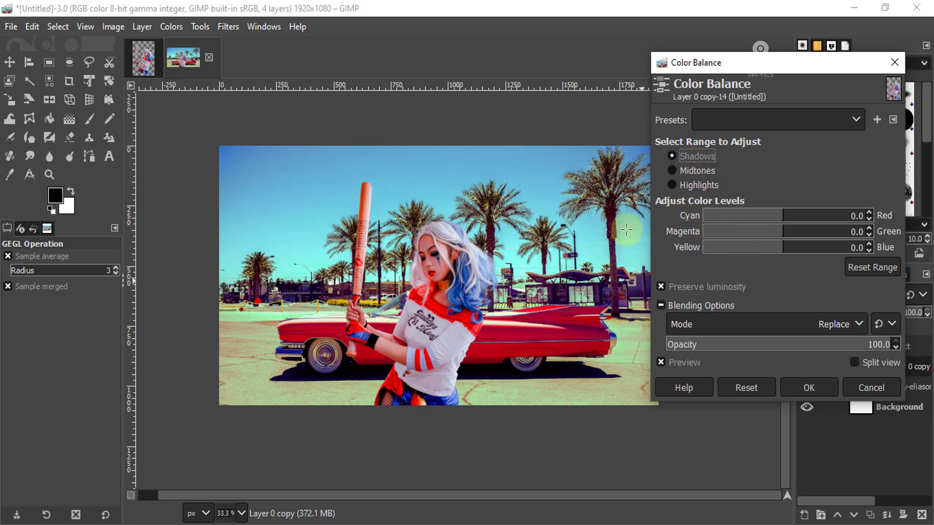
left_click_drag(783, 242, 774, 237)
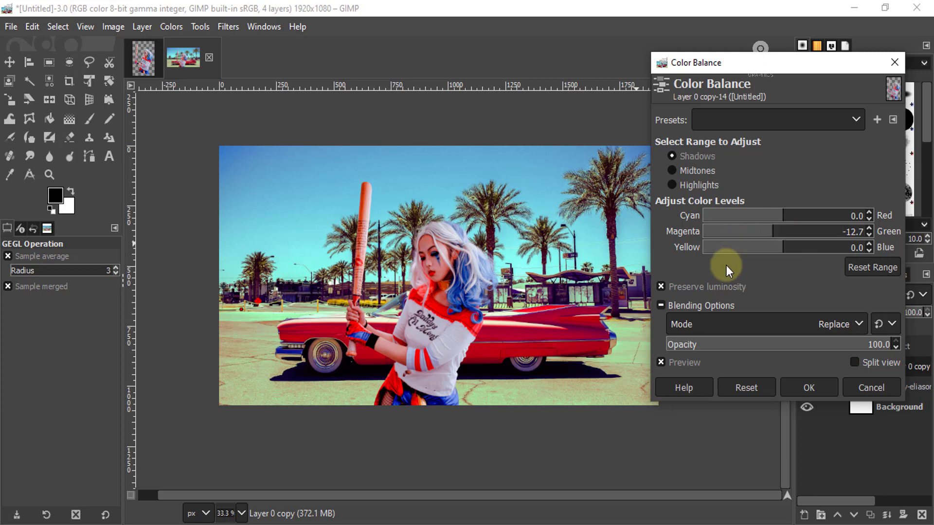
- Set the woman layer's highlights to Cyan-Red -12.7, Magenta-Green 11.9 and Yellow-Blue -13.6, compare before and after, and apply the Color Balance
left_click(686, 185)
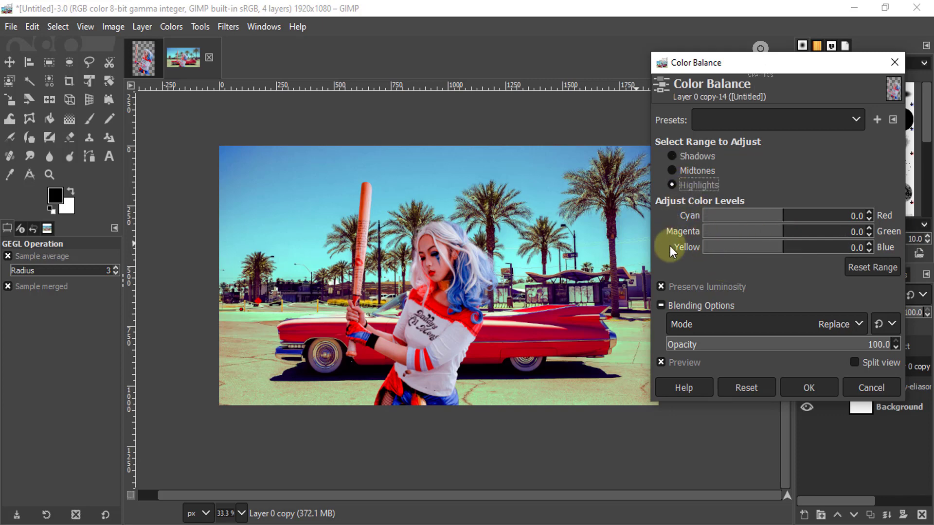
left_click_drag(785, 237, 792, 237)
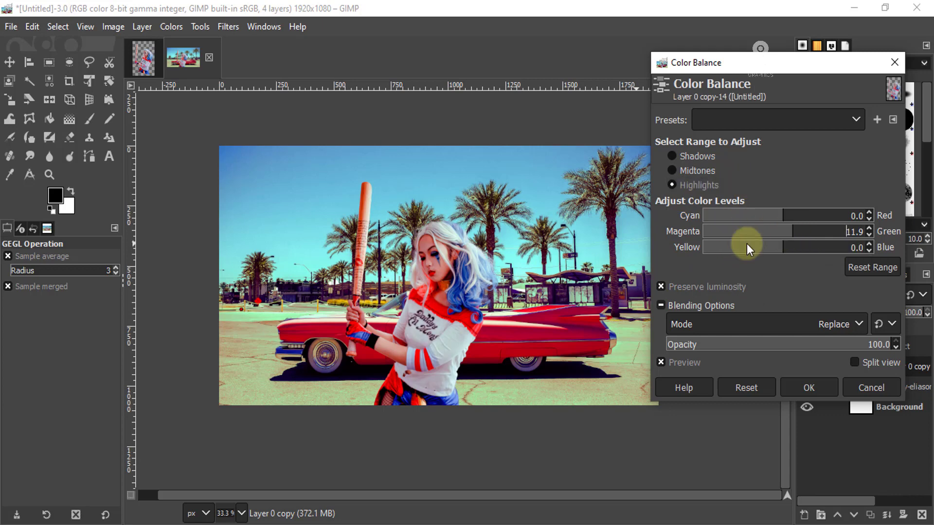
left_click_drag(782, 250, 772, 248)
left_click_drag(780, 219, 774, 221)
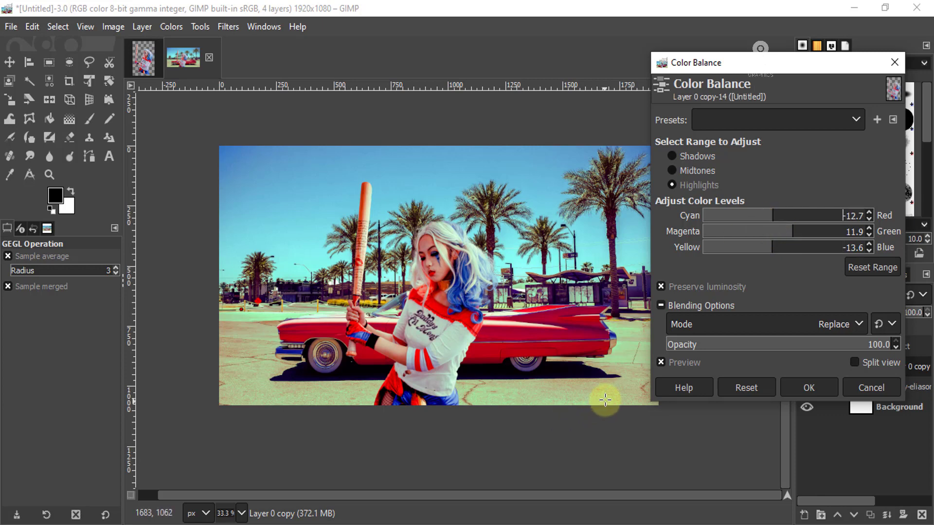
left_click(662, 363)
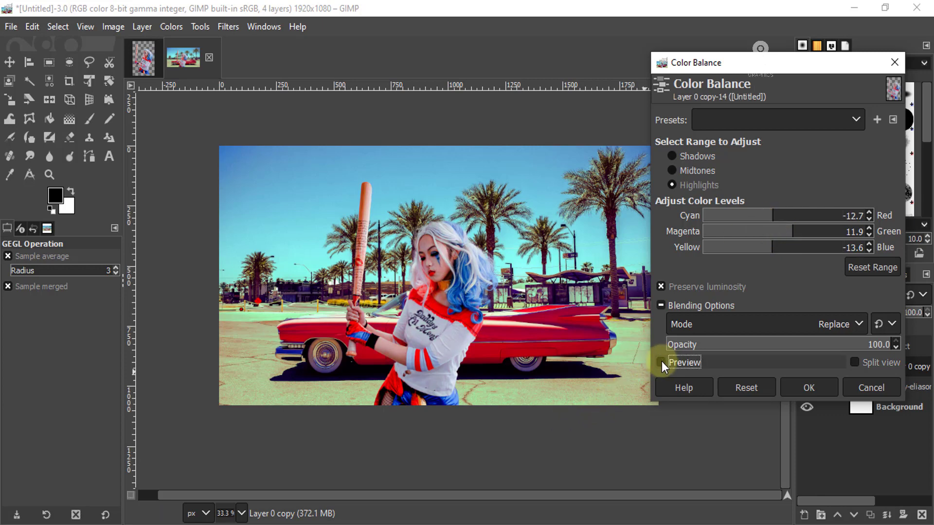
left_click(662, 363)
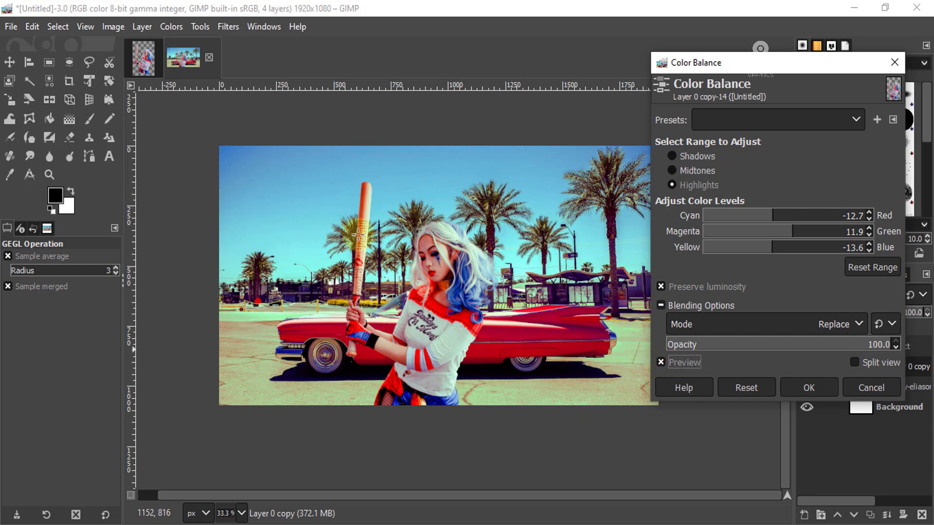
left_click(809, 389)
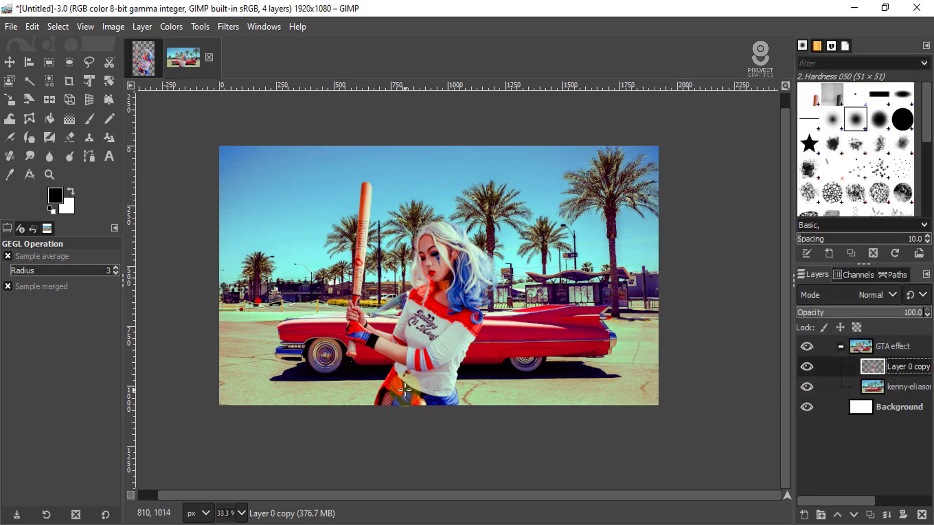
scroll(427, 300, "up", 3)
scroll(434, 315, "down", 3)
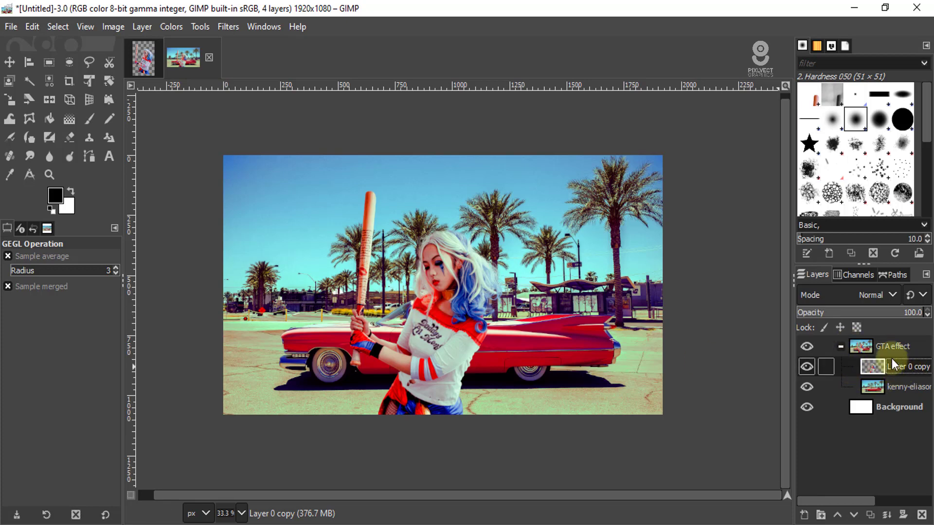
- Collapse the GTA effect layer group and merge it into a single layer
left_click(841, 347)
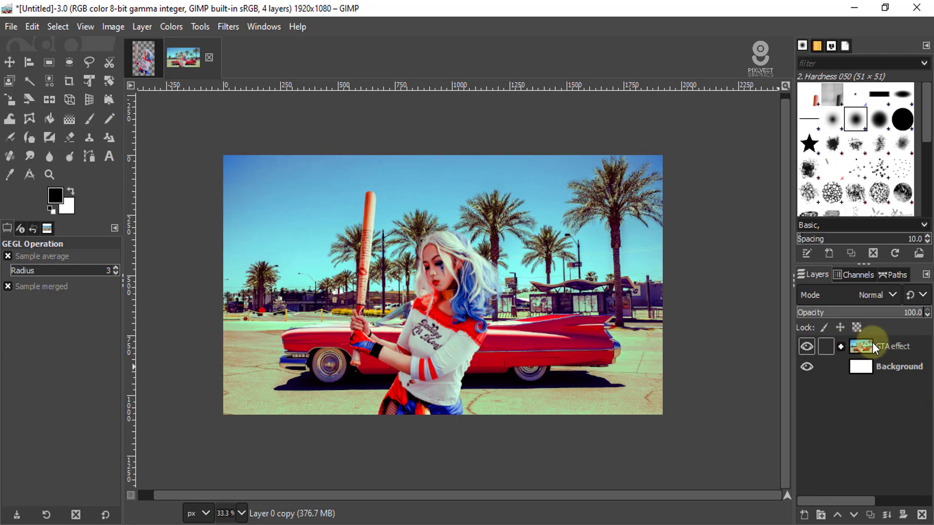
right_click(914, 348)
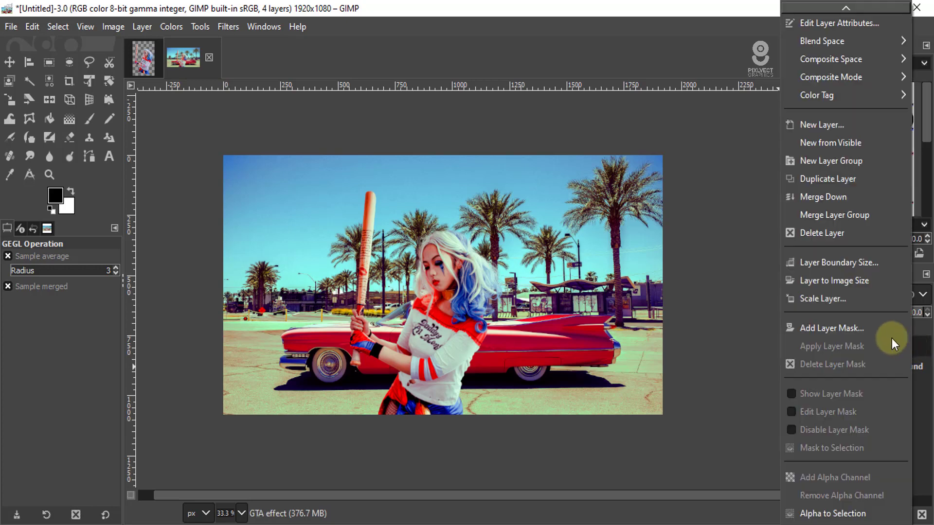
left_click(837, 215)
- Delete the white Background layer and check the merged composition up close
left_click(882, 370)
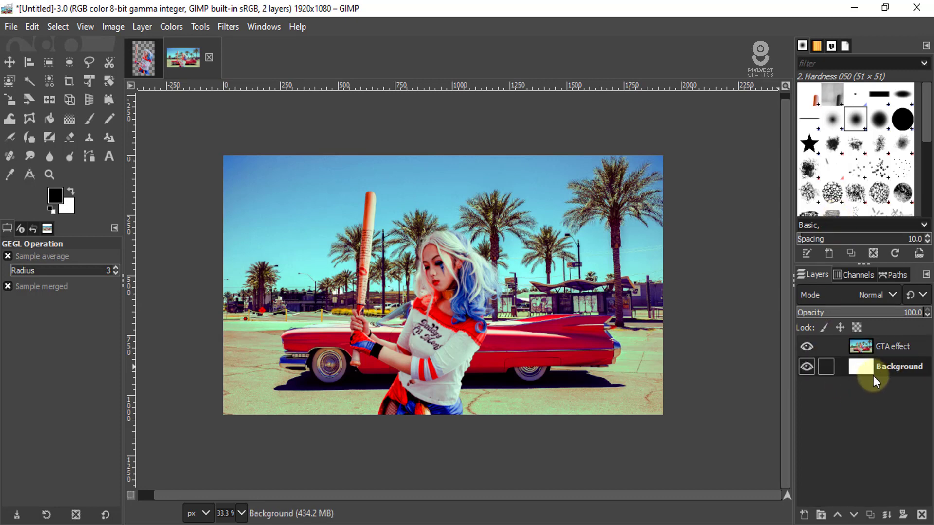
left_click(922, 515)
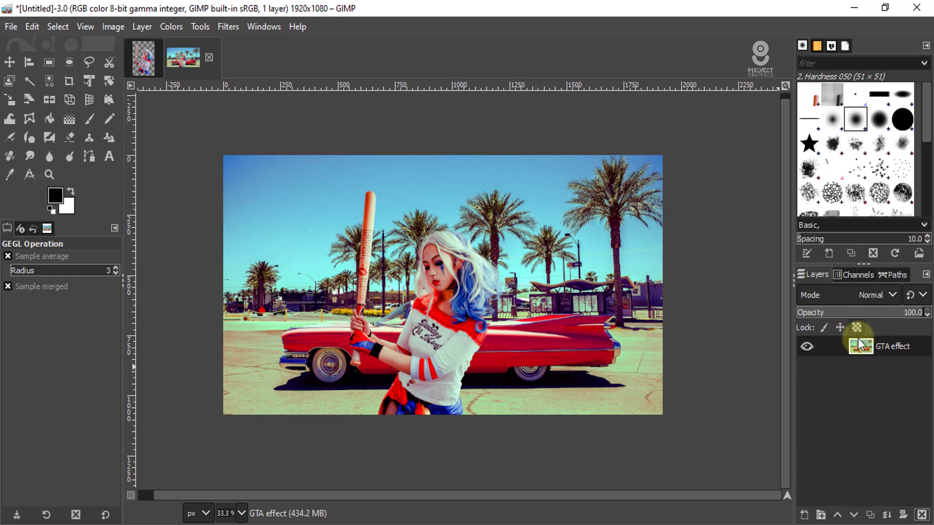
scroll(446, 290, "up", 2)
scroll(446, 290, "down", 2)
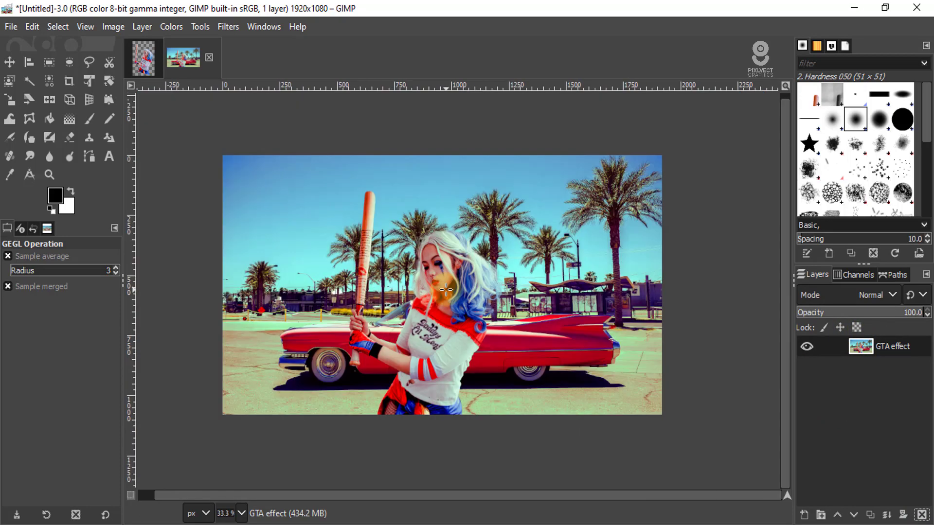
- Apply the legacy Cartoon filter to the merged layer with mask radius 7.00 and percent black 0.200, and inspect the woman up close
scroll(446, 290, "up", 1)
scroll(444, 299, "down", 1)
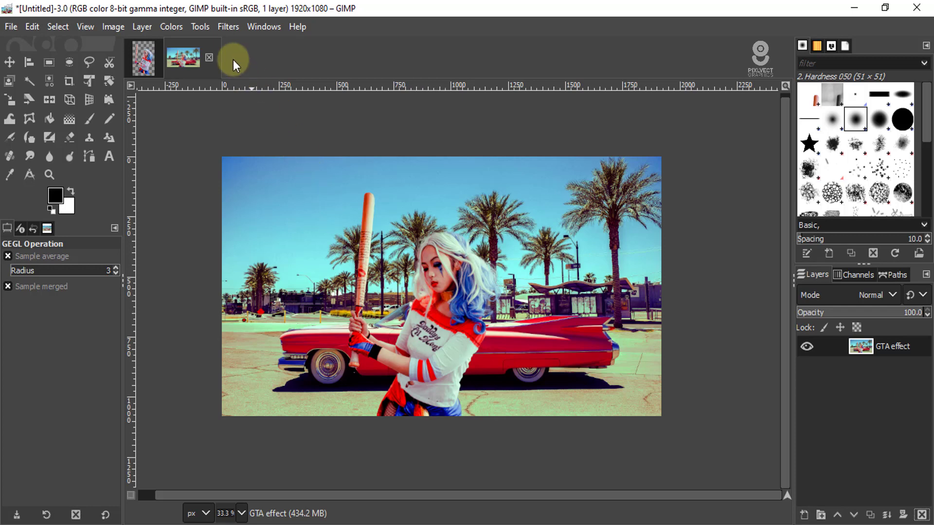
left_click(220, 23)
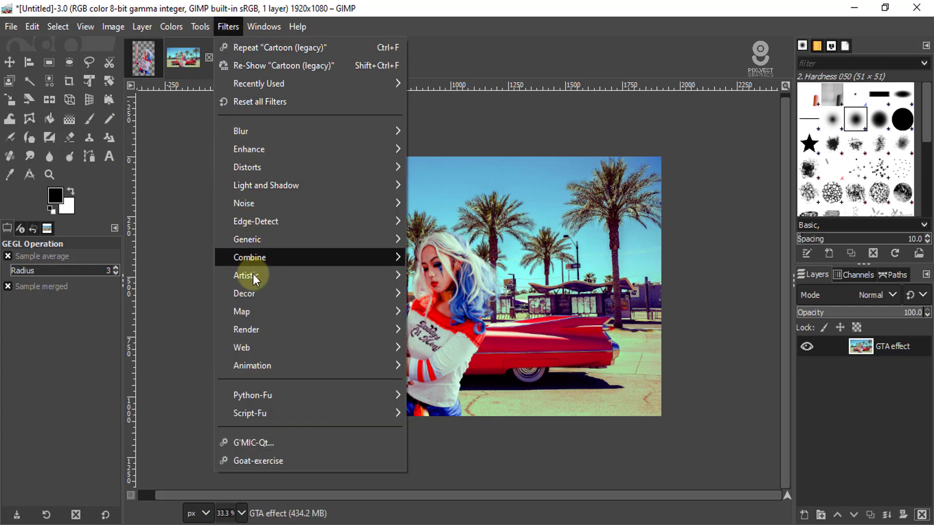
mouse_move(255, 277)
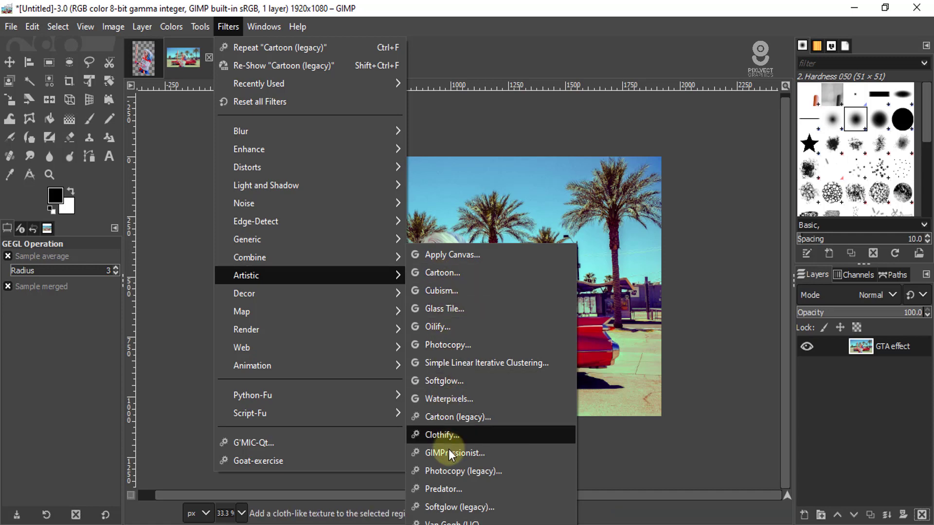
left_click(466, 420)
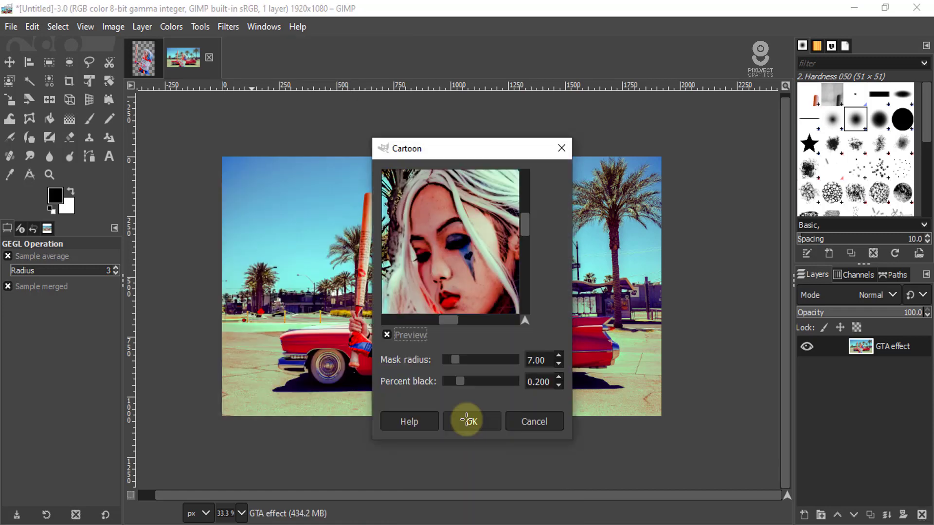
left_click_drag(459, 147, 719, 77)
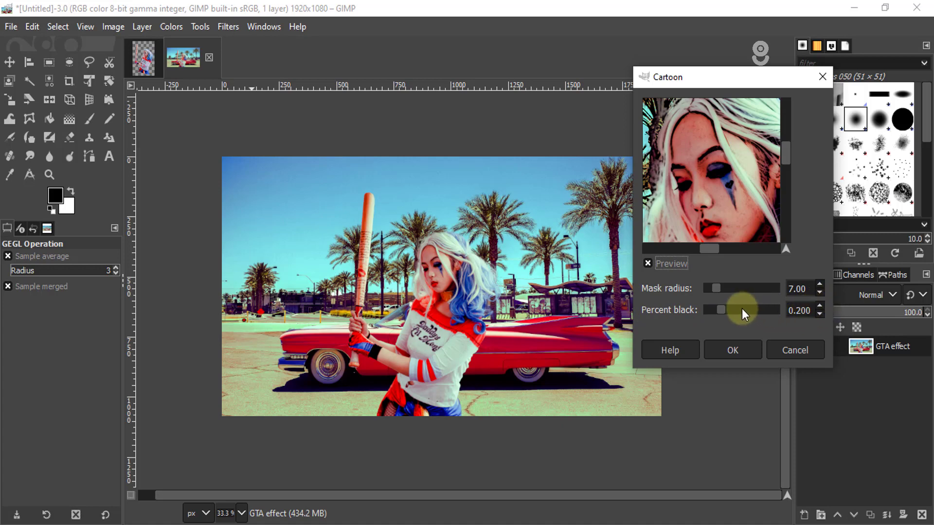
left_click(736, 352)
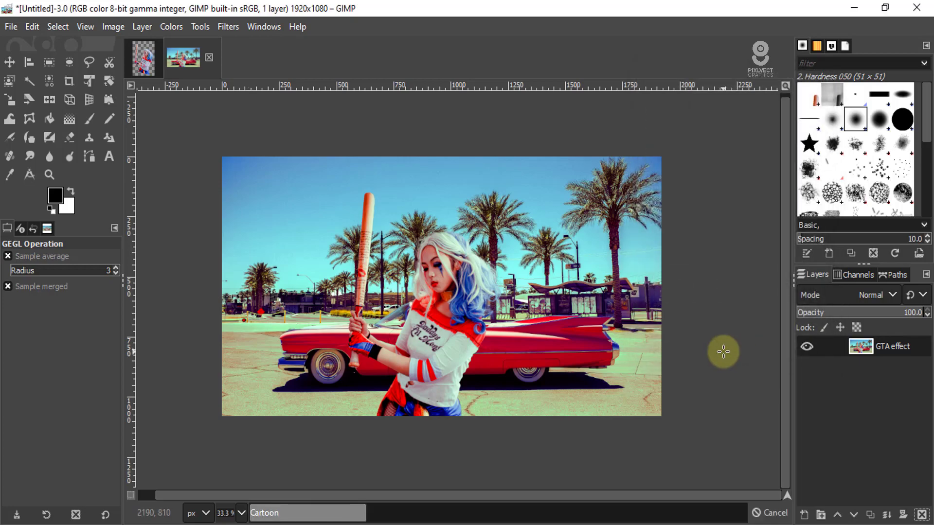
scroll(428, 272, "up", 3)
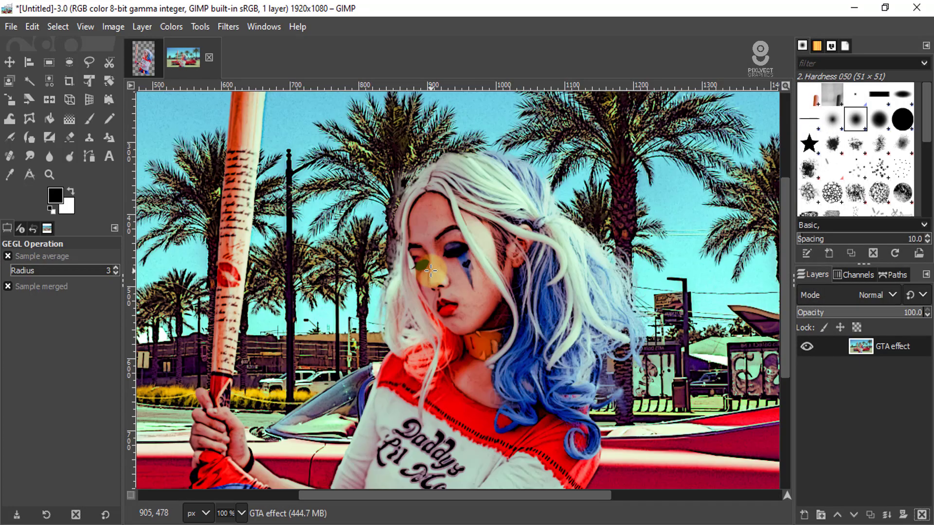
scroll(443, 209, "up", 1)
scroll(445, 211, "down", 3)
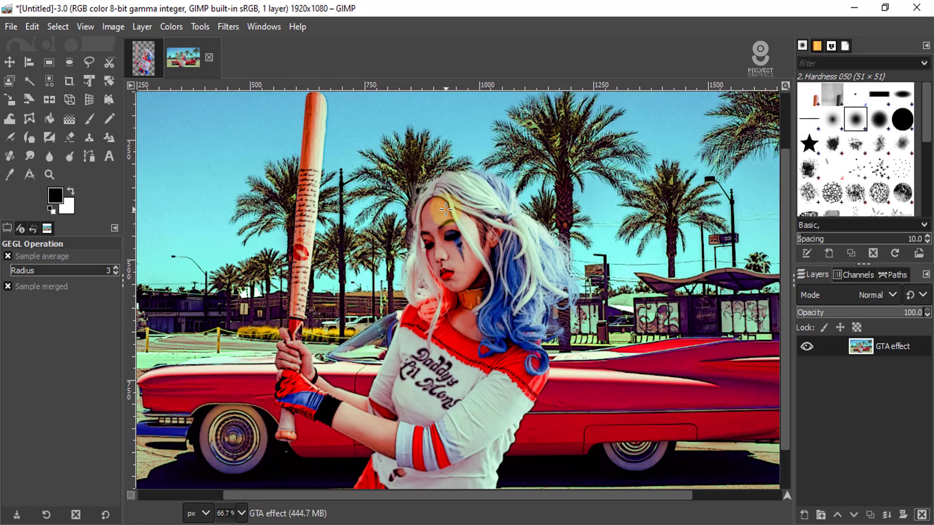
scroll(445, 213, "down", 1)
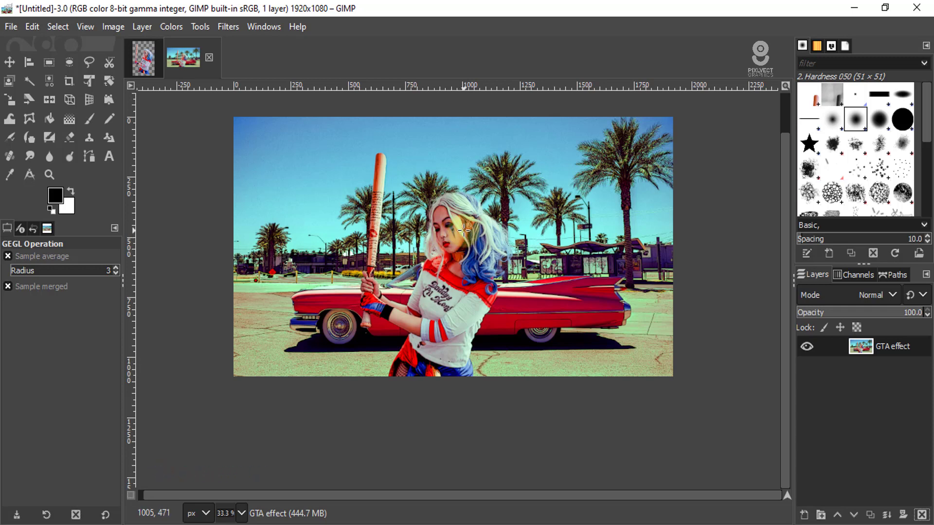
- Load the artistic Comicbook filter in G'MIC-Qt and reset its parameters and input/output settings to their defaults
left_click(227, 25)
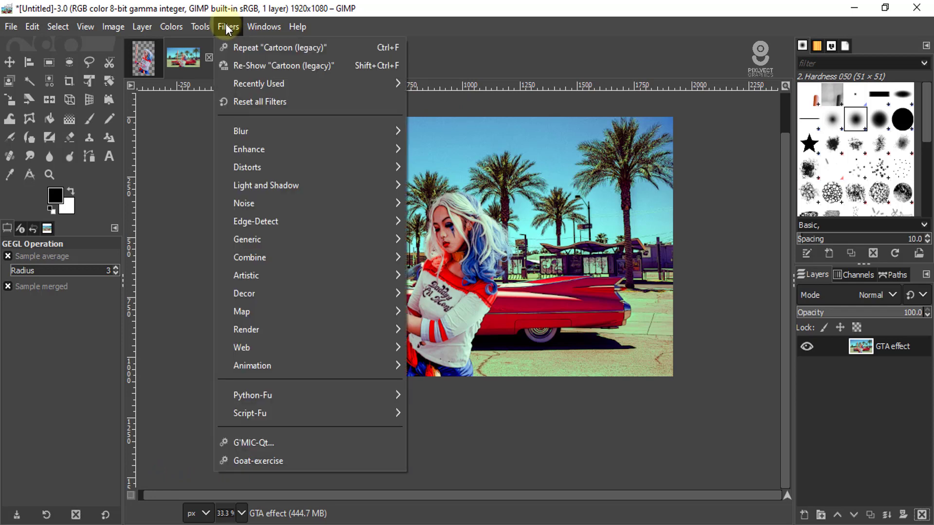
left_click(255, 441)
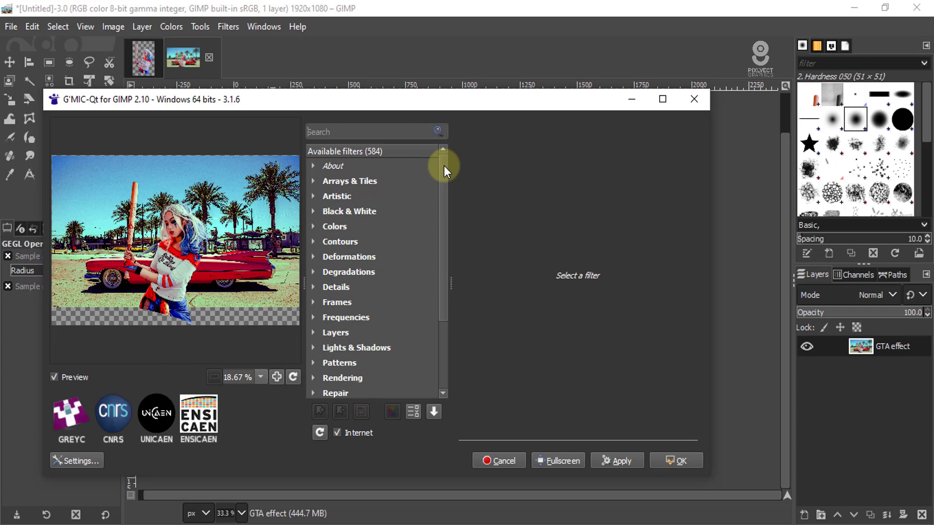
left_click(313, 196)
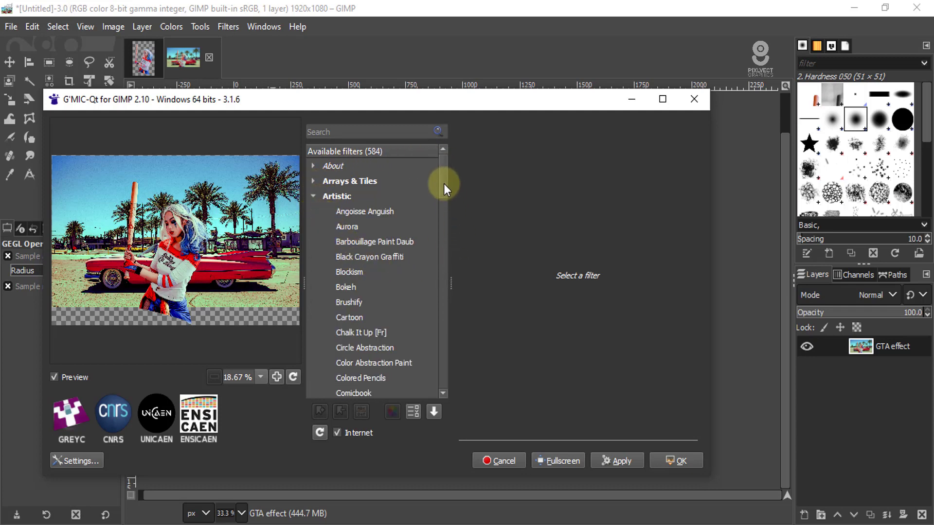
left_click_drag(443, 183, 444, 195)
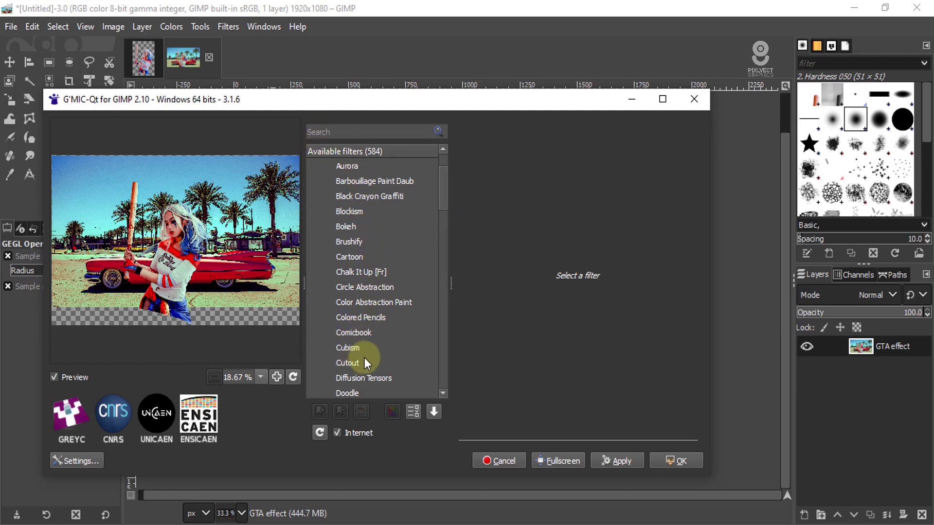
left_click(361, 331)
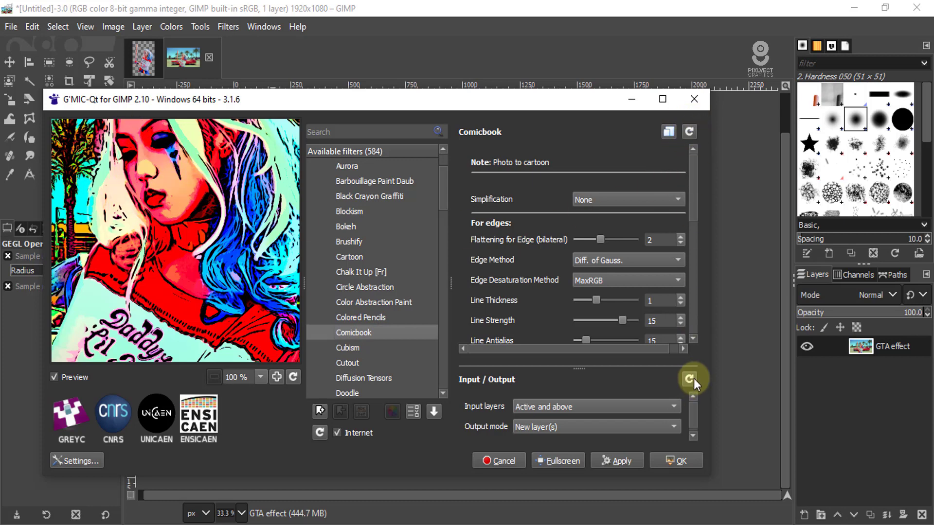
left_click(690, 131)
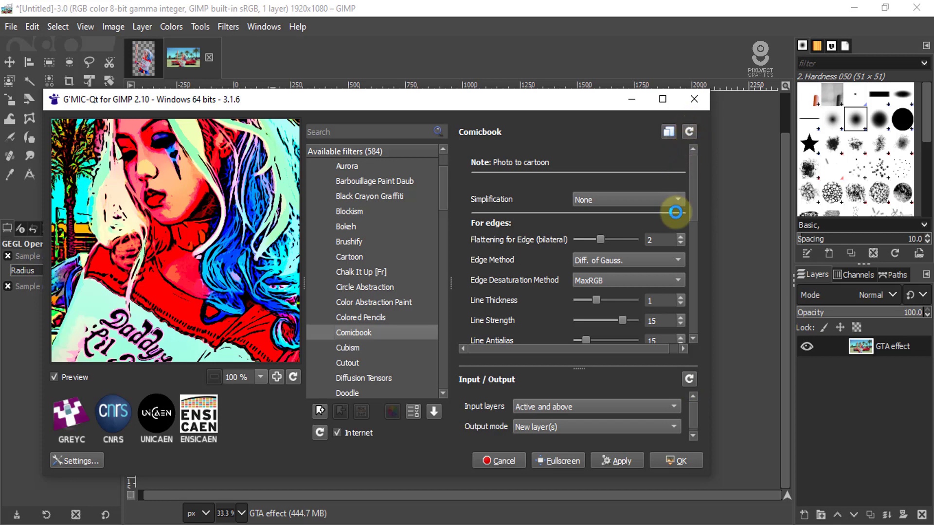
left_click(691, 378)
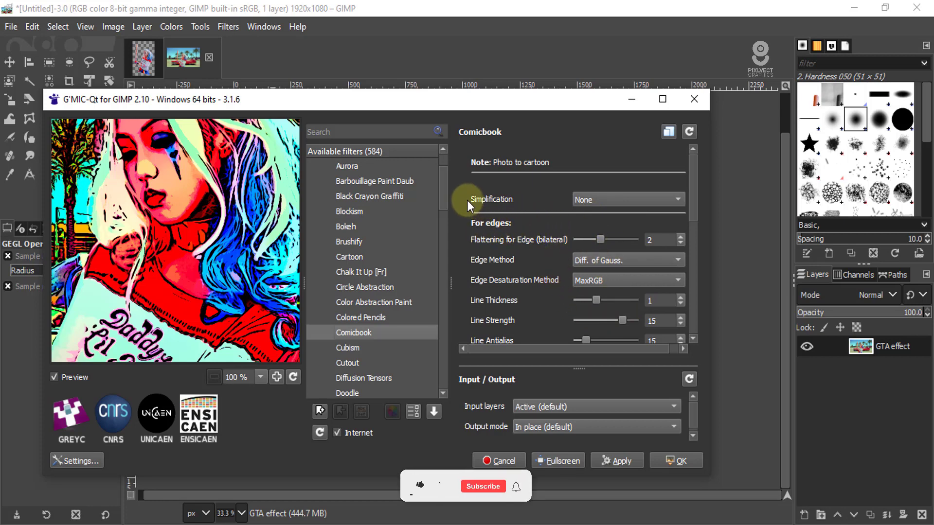
- Set the Comicbook filter's Simplification to Thin Brush and its Flat Color Effect to Posterize Softly
left_click(675, 197)
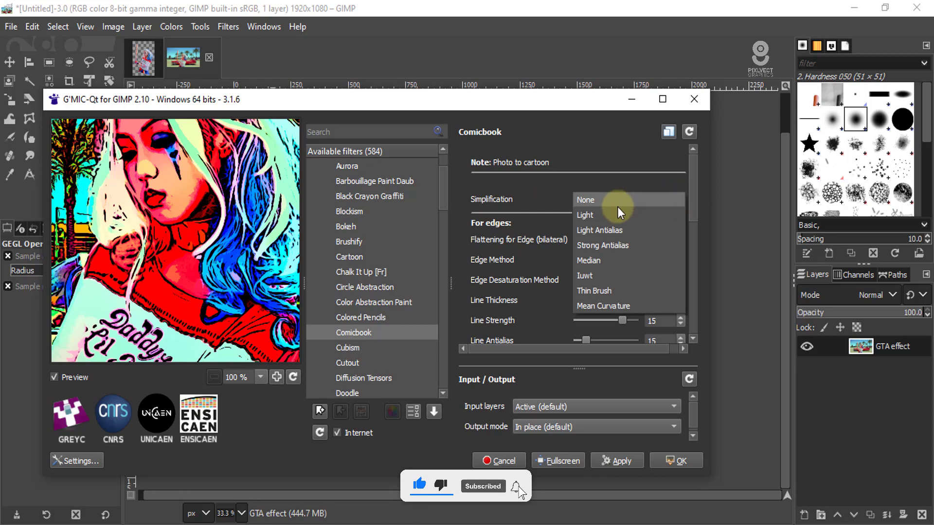
left_click(603, 292)
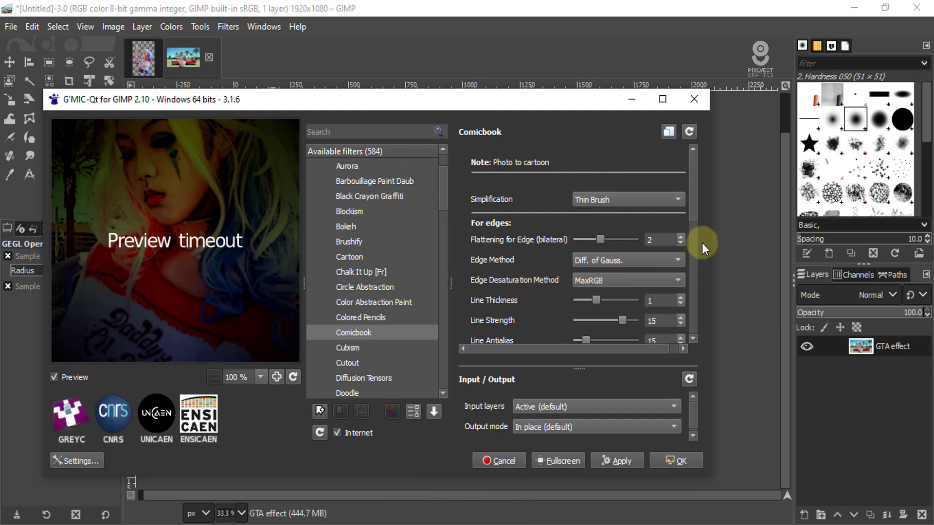
left_click_drag(694, 201, 580, 276)
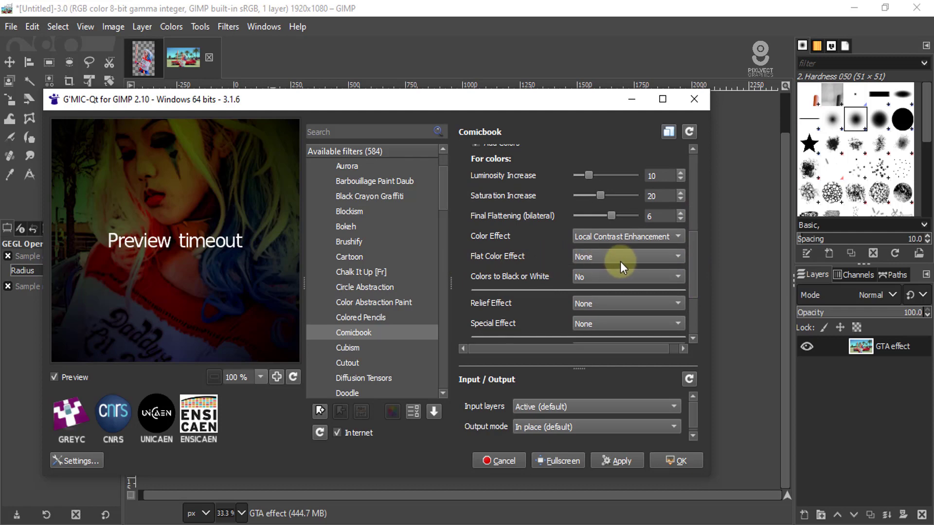
left_click(652, 258)
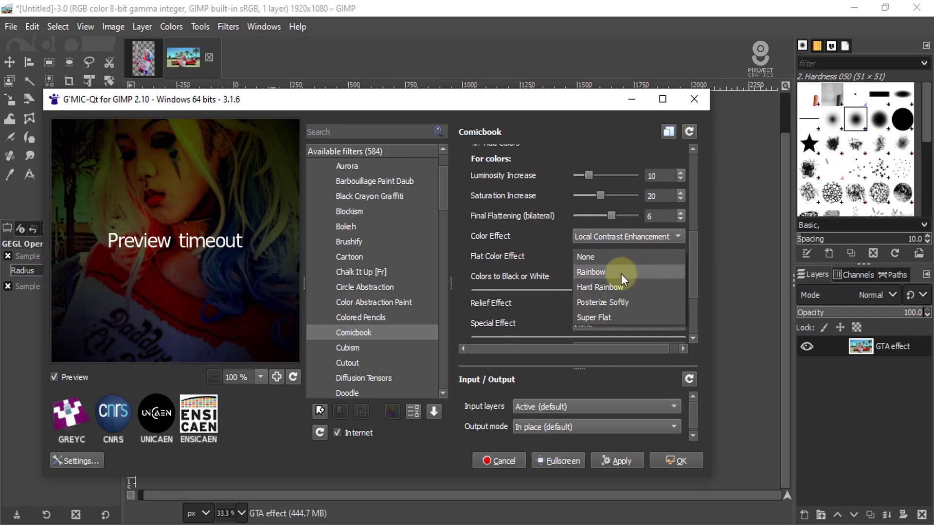
left_click(614, 302)
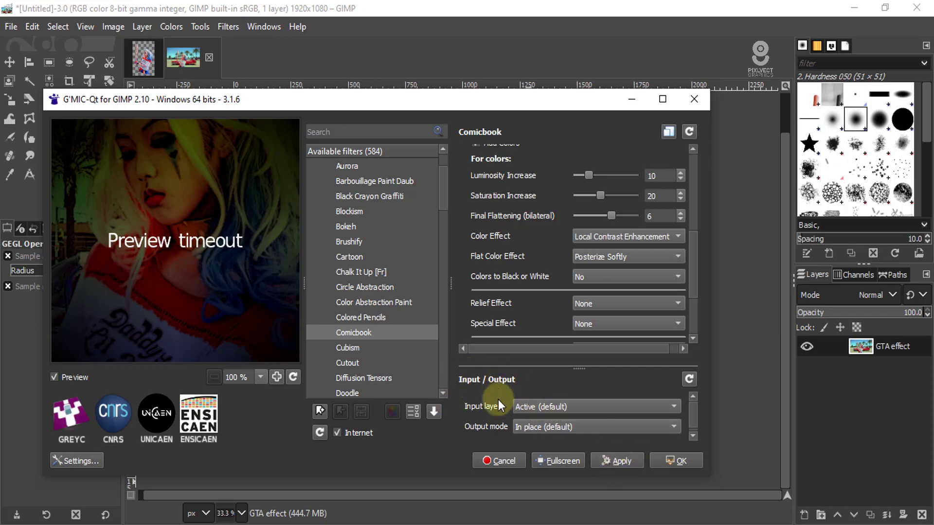
- Set the input layers to Active and above and the output mode to New active layer(s), and apply the Comicbook filter
left_click(632, 407)
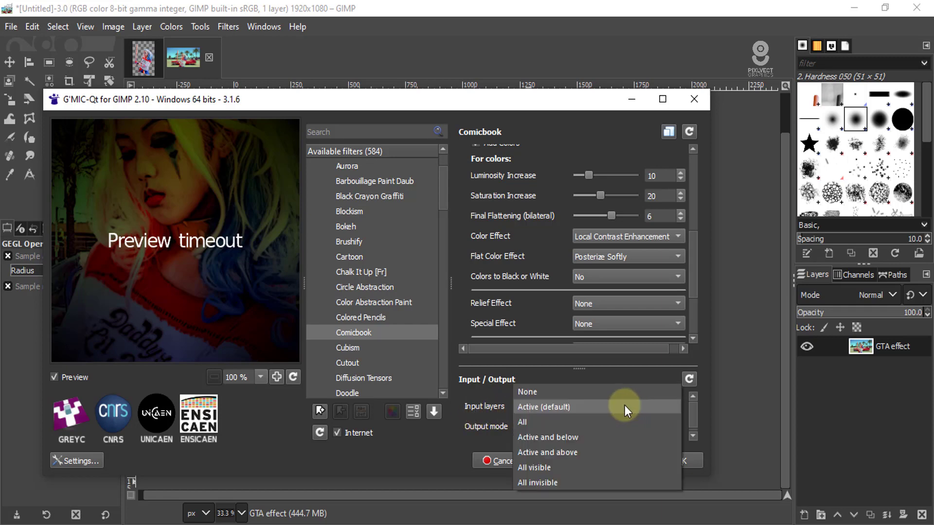
left_click(564, 453)
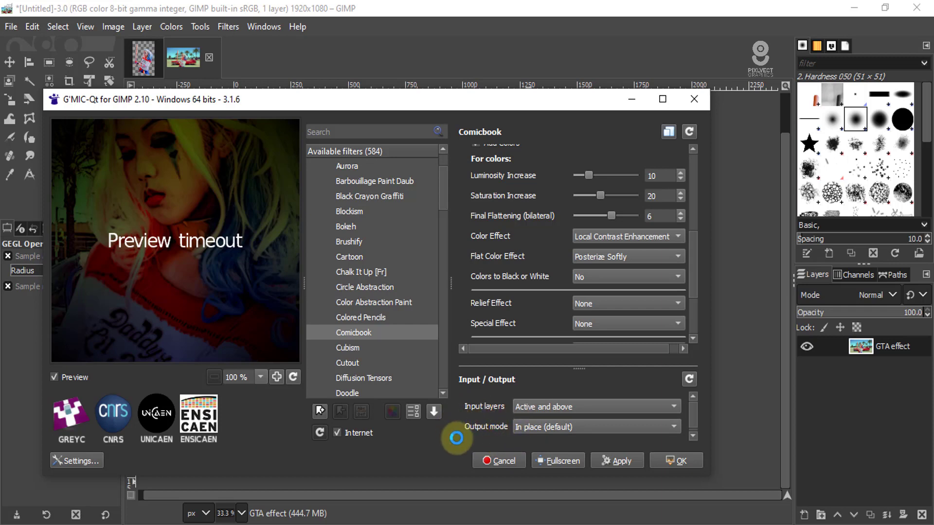
left_click(663, 430)
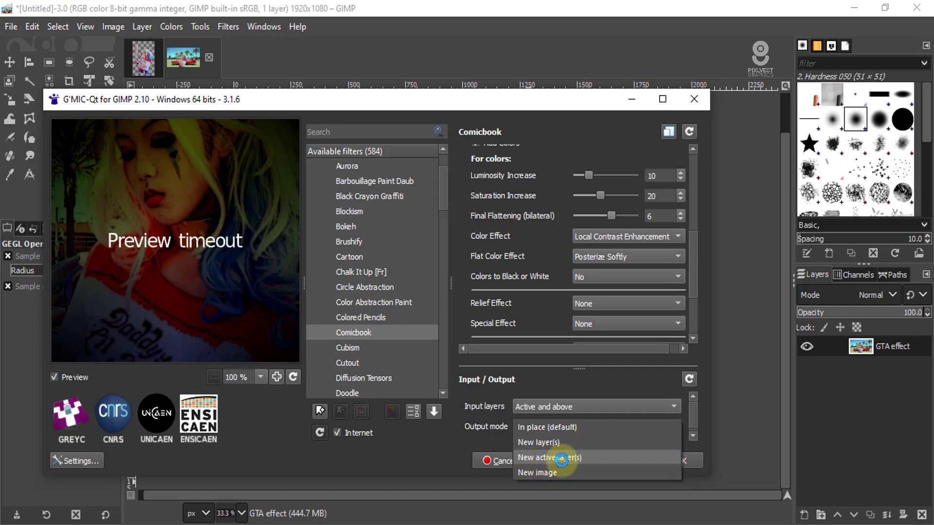
left_click(562, 459)
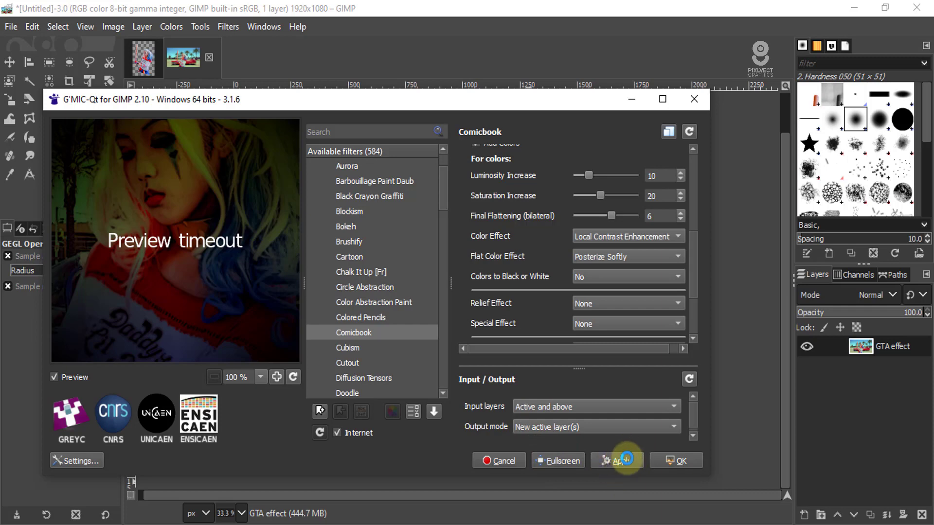
left_click(617, 461)
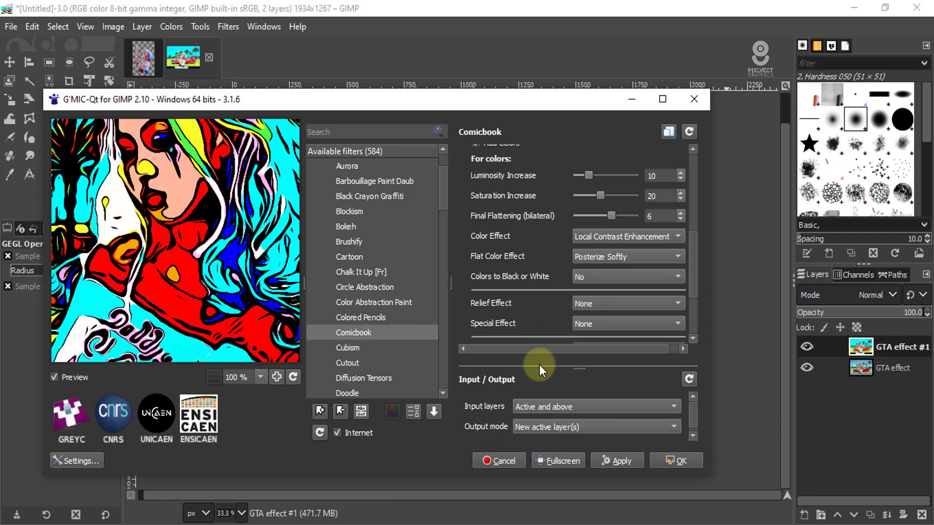
left_click(681, 461)
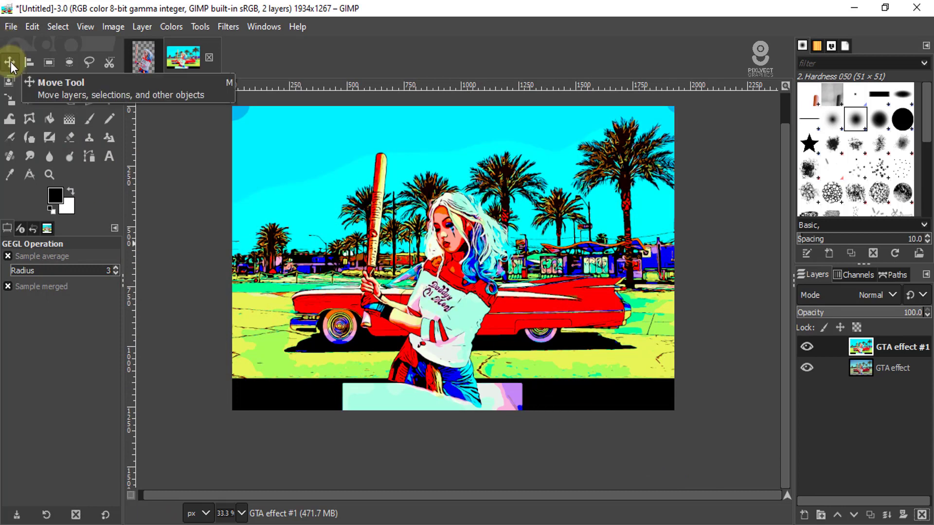
- Crop the image to 1934 × 1131 px from its origin, cutting off the black strip below the scene
left_click(872, 348)
left_click(68, 83)
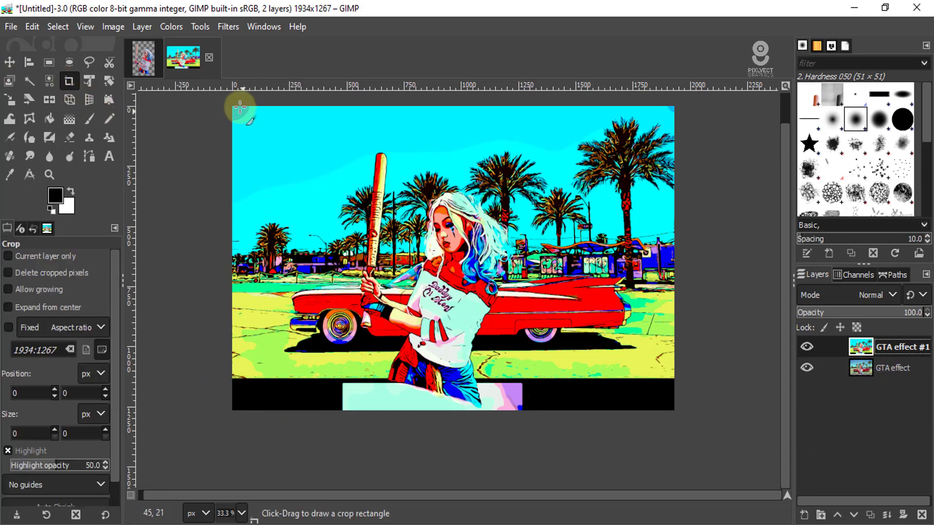
left_click_drag(240, 105, 680, 379)
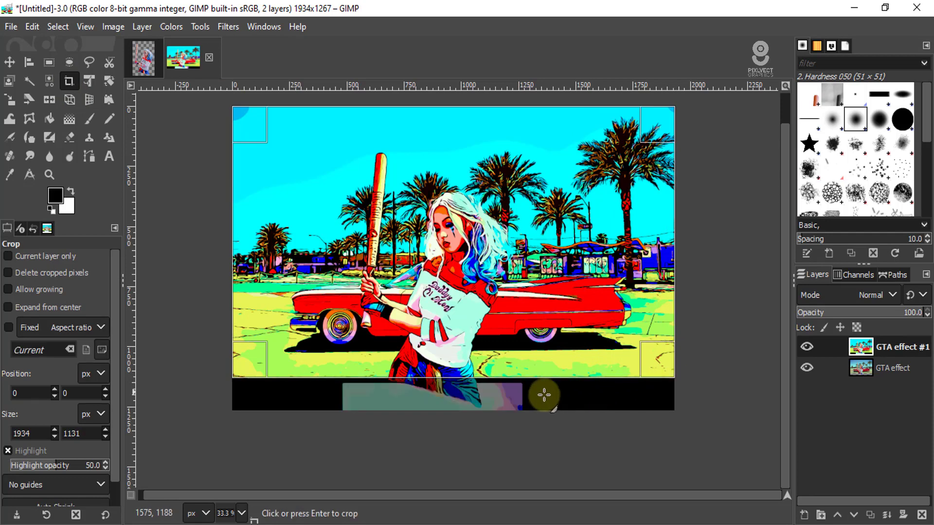
left_click(513, 391)
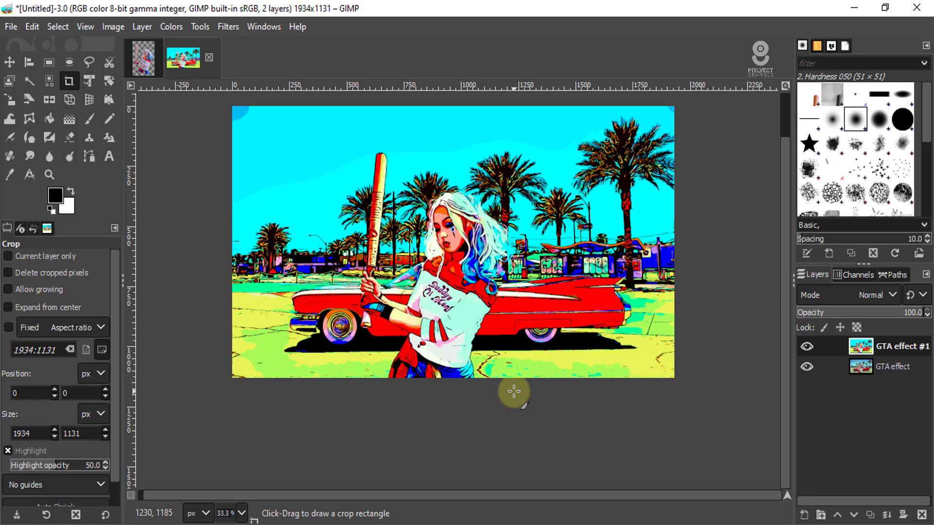
left_click(10, 62)
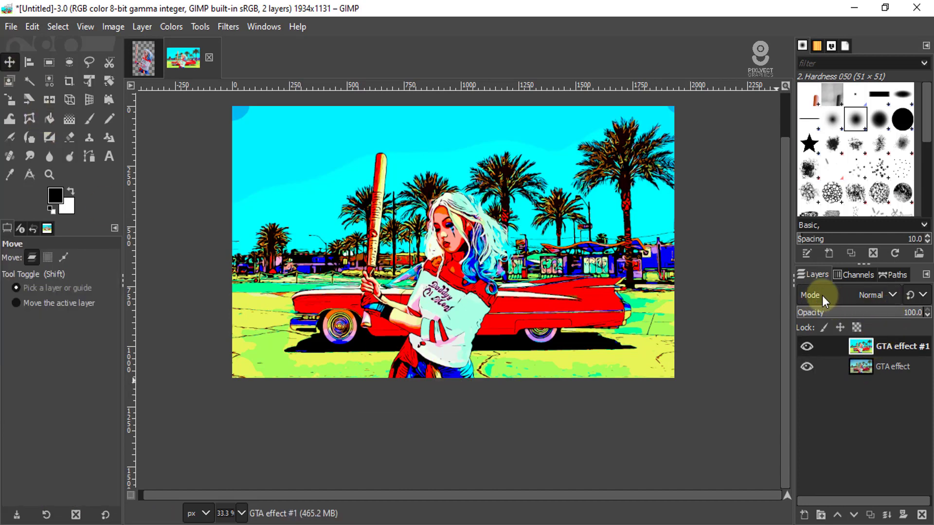
- Set the comic-style layer's blend mode to Lighten only and hide the layer to compare it with the photo beneath
left_click(892, 295)
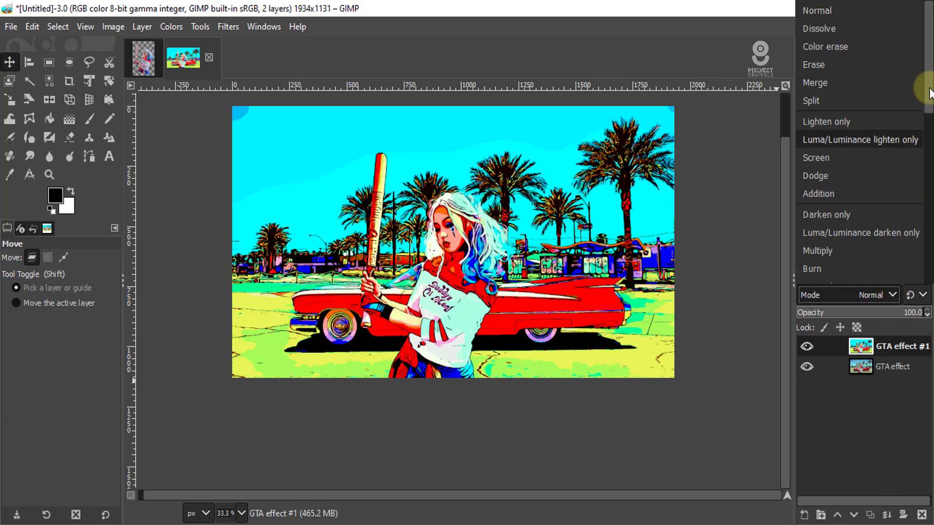
left_click(846, 124)
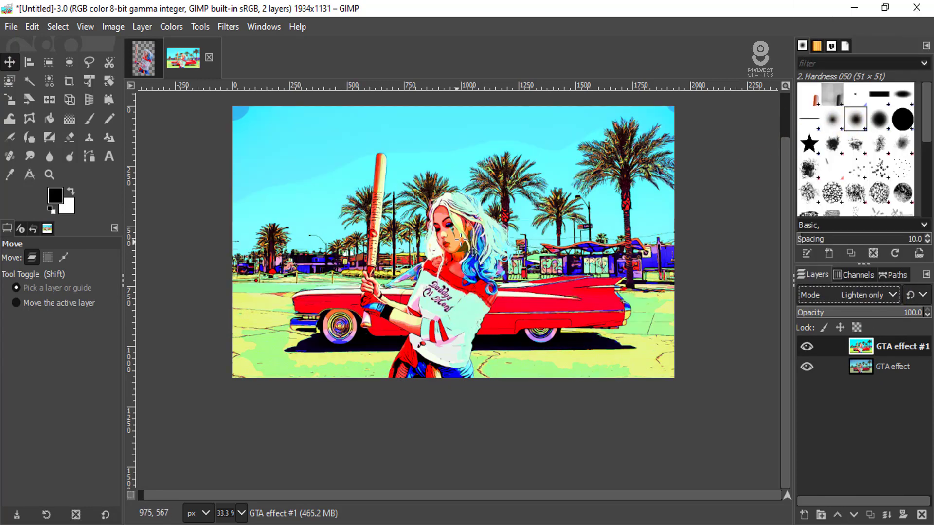
scroll(467, 234, "up", 1)
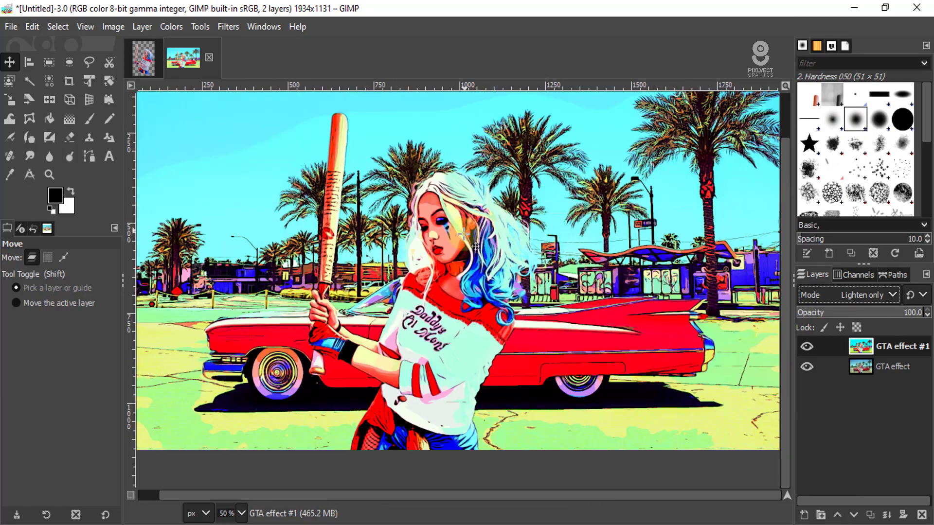
left_click(807, 346)
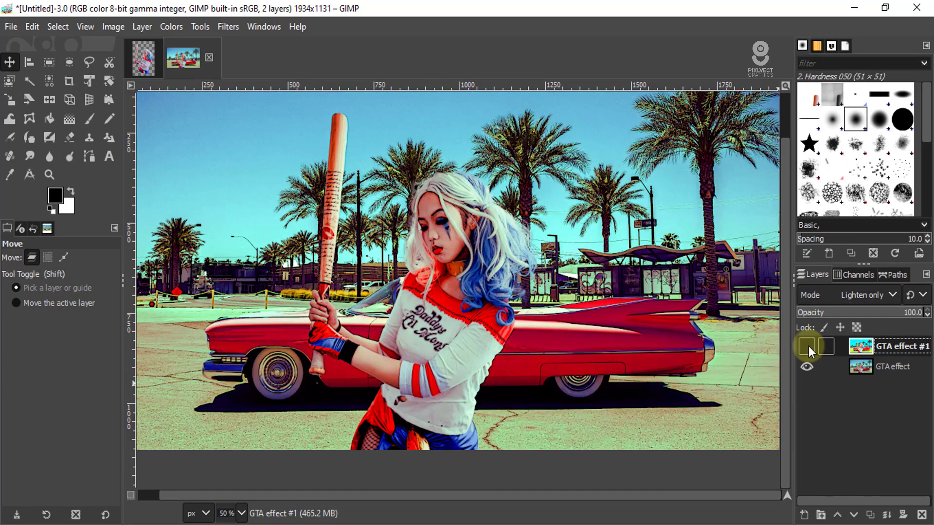
- Make the comic-style layer visible again and inspect its blend with the photo beneath
left_click(807, 347)
left_click(807, 346)
left_click(807, 346)
scroll(462, 263, "down", 2)
scroll(462, 262, "up", 1)
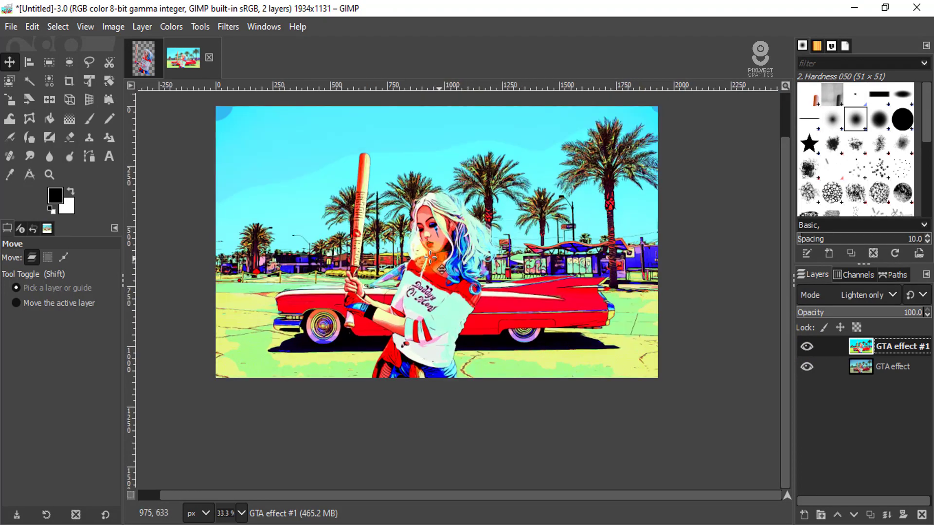
scroll(420, 247, "up", 3)
scroll(421, 247, "down", 2)
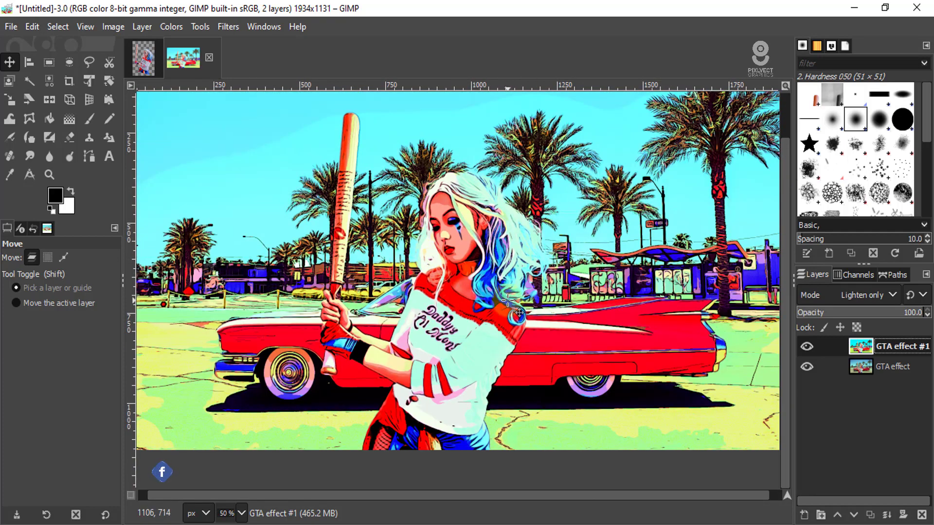
scroll(508, 300, "down", 1)
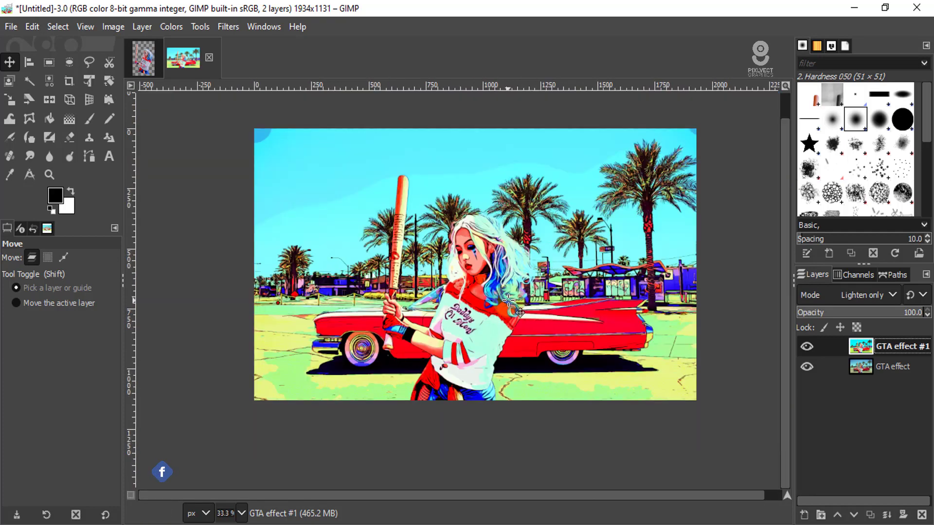
- Darken the comic-style layer with Brightness-Contrast, setting Brightness to -35
left_click(170, 27)
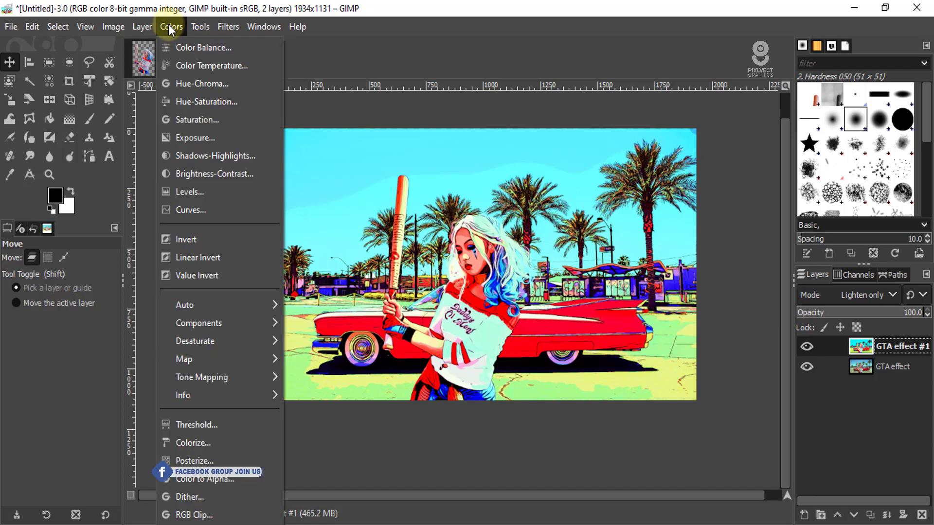
left_click(193, 173)
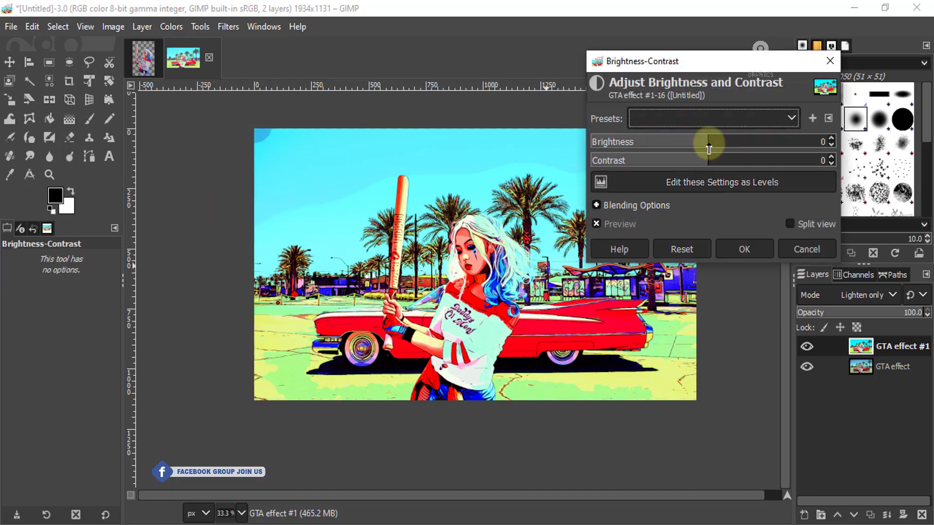
left_click_drag(705, 137, 678, 139)
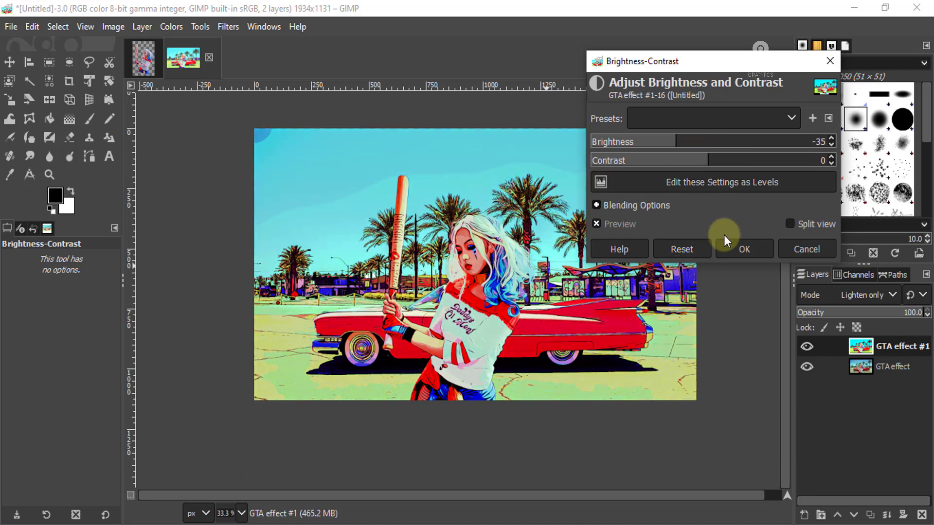
left_click(744, 247)
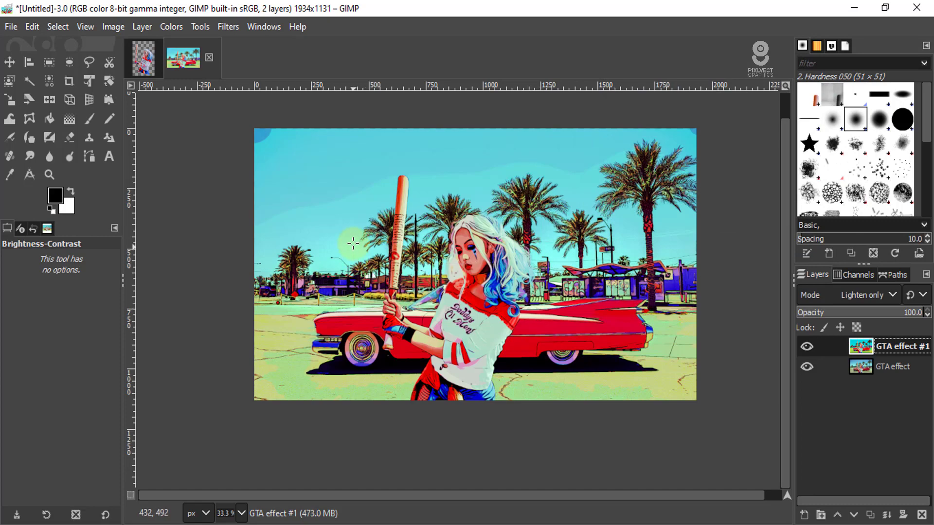
scroll(352, 245, "up", 1)
scroll(384, 267, "down", 1)
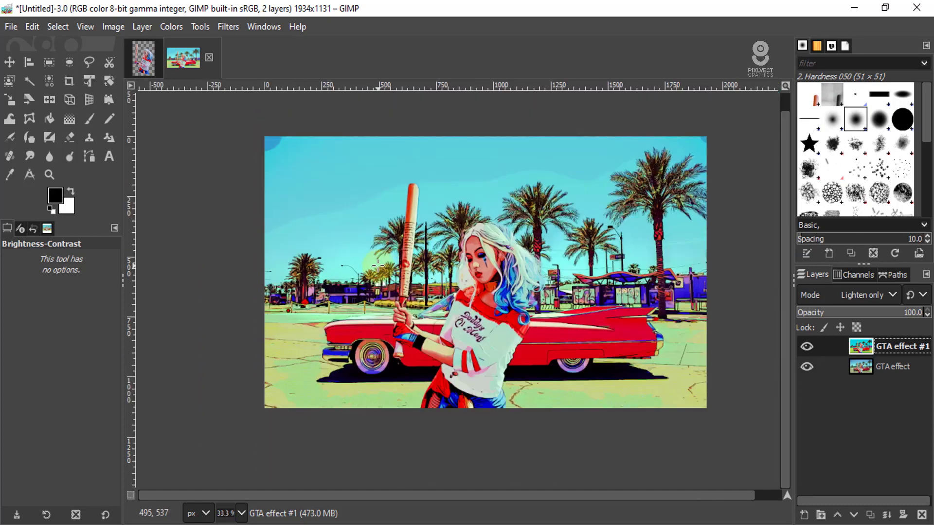
- Add the text "grand theft auto" in the Pricedown font at 62 px in the sky area beside the bat
left_click(106, 154)
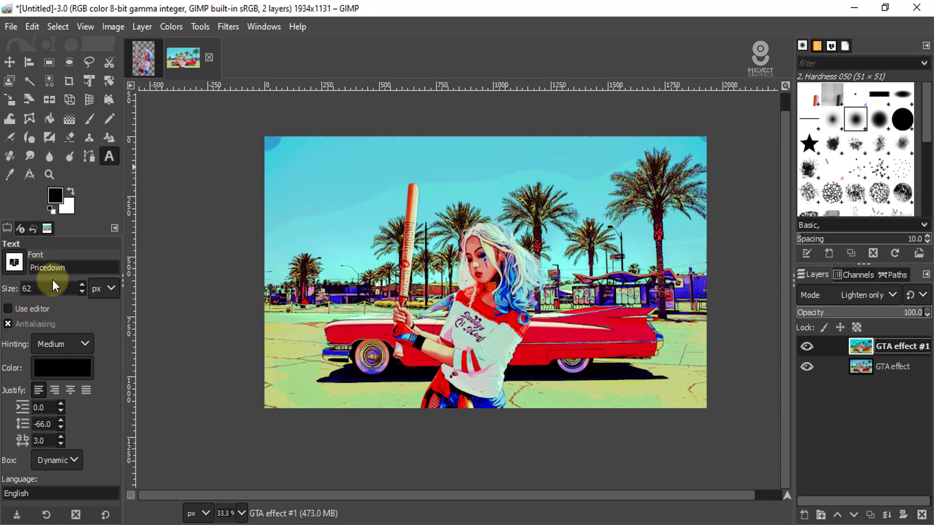
left_click(300, 186)
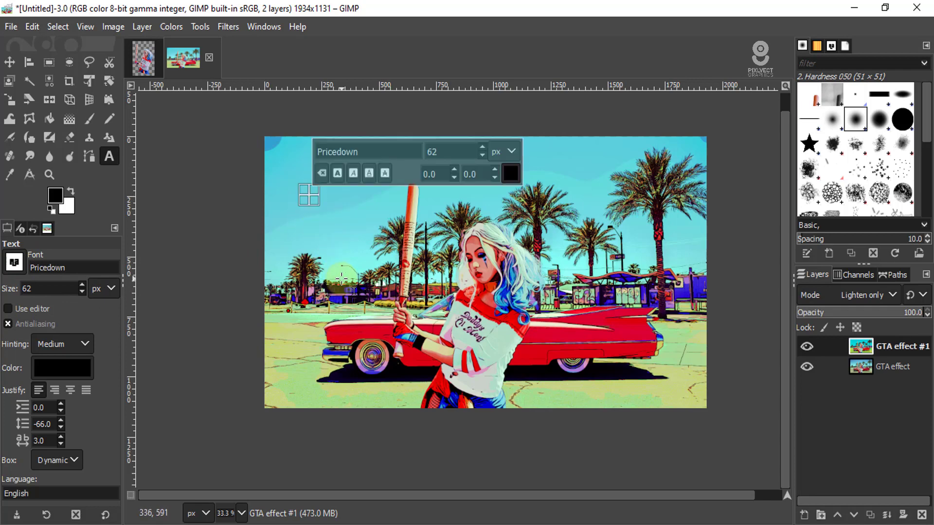
type("grand")
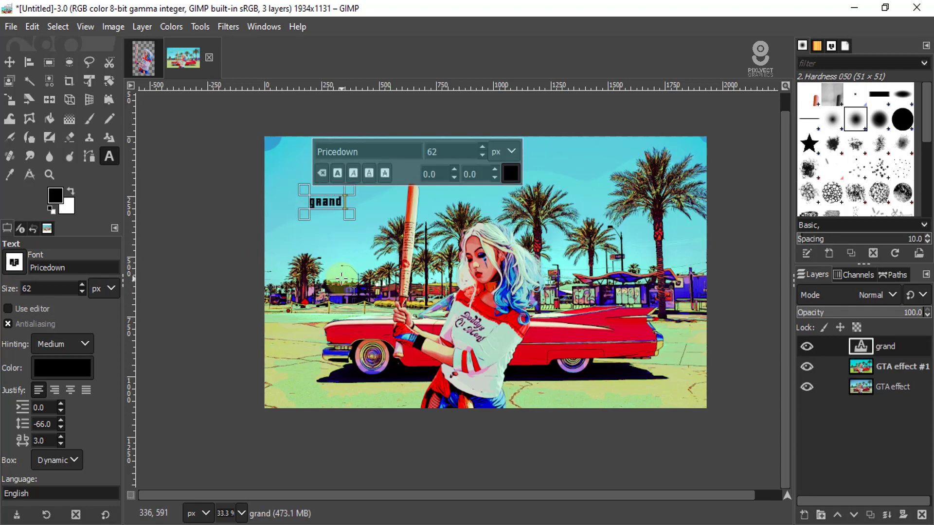
type(" t")
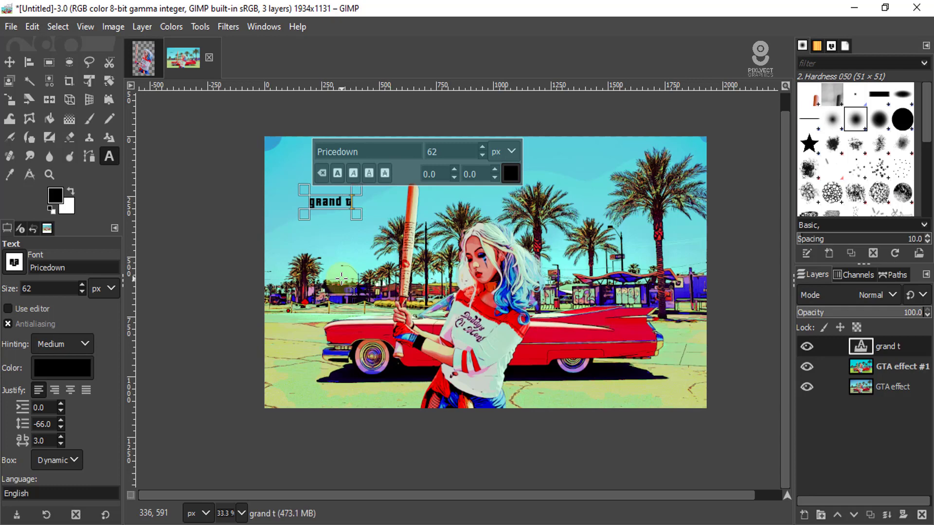
type("heft")
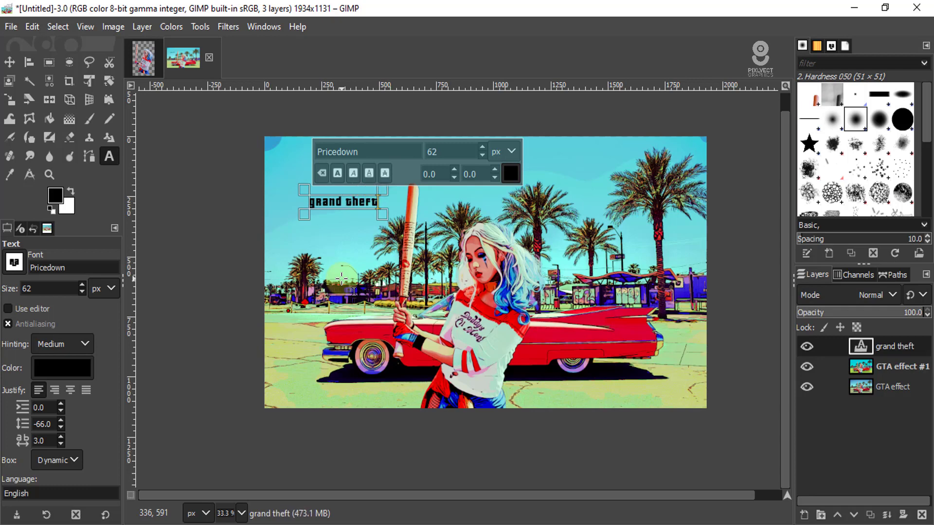
type(" auto")
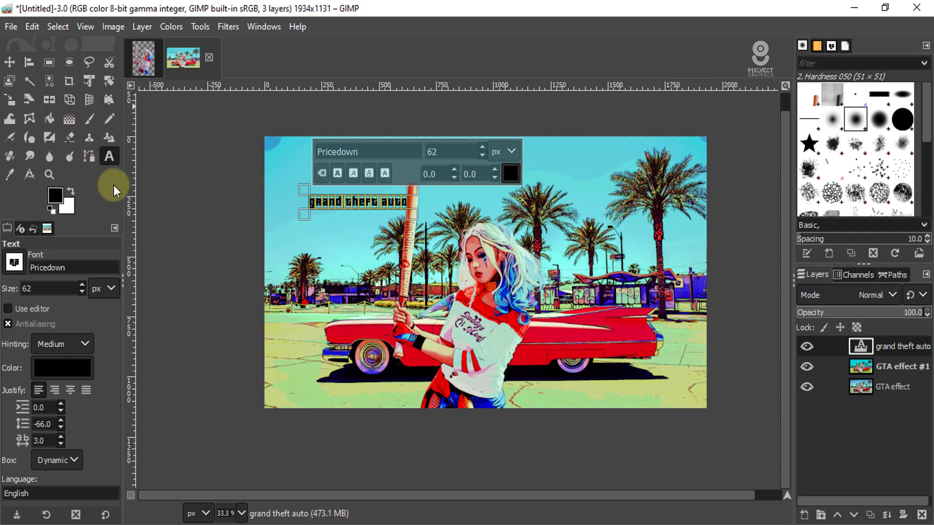
- Change the colour of the whole "grand theft auto" text to white (ffffff)
scroll(385, 201, "up", 2)
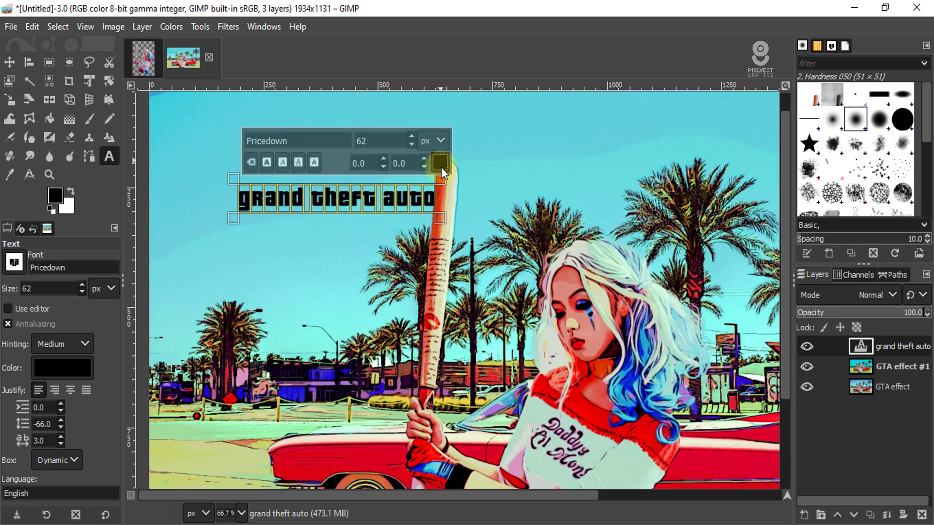
left_click(441, 164)
left_click_drag(360, 119, 309, 84)
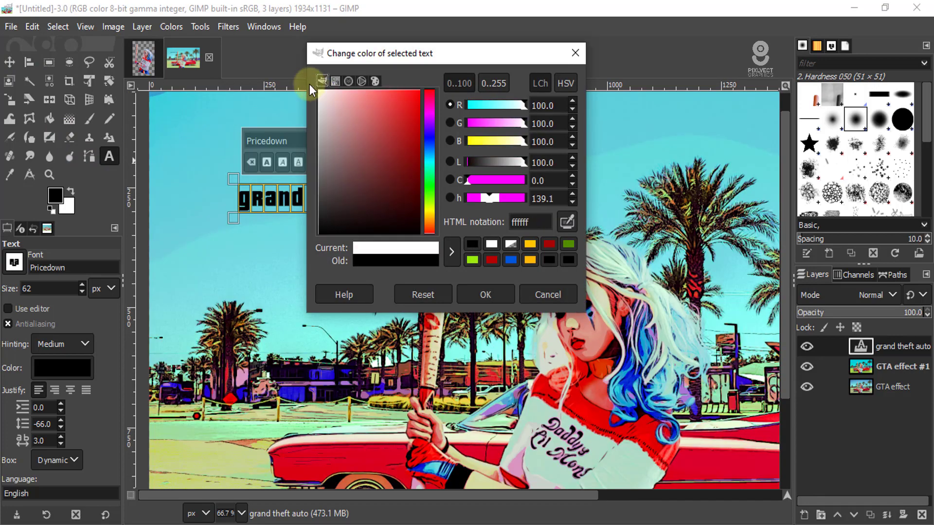
left_click(484, 295)
left_click(342, 199)
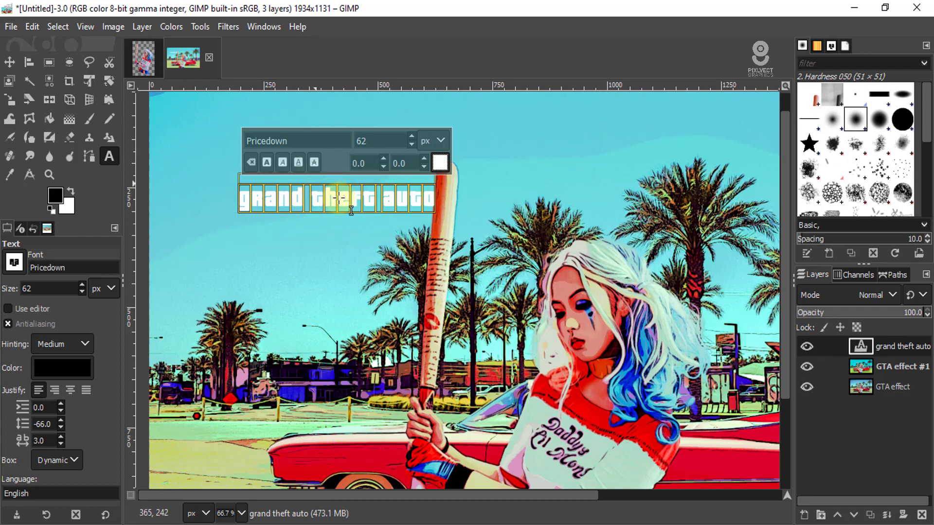
- Set the size of the selected title text to 220 px
scroll(365, 199, "down", 1)
left_click_drag(417, 146, 333, 145)
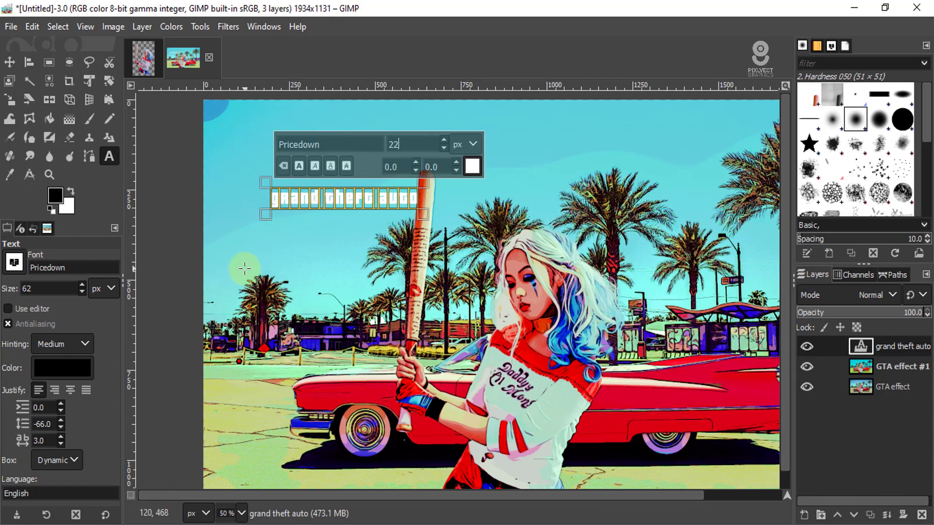
type("220")
key("Return")
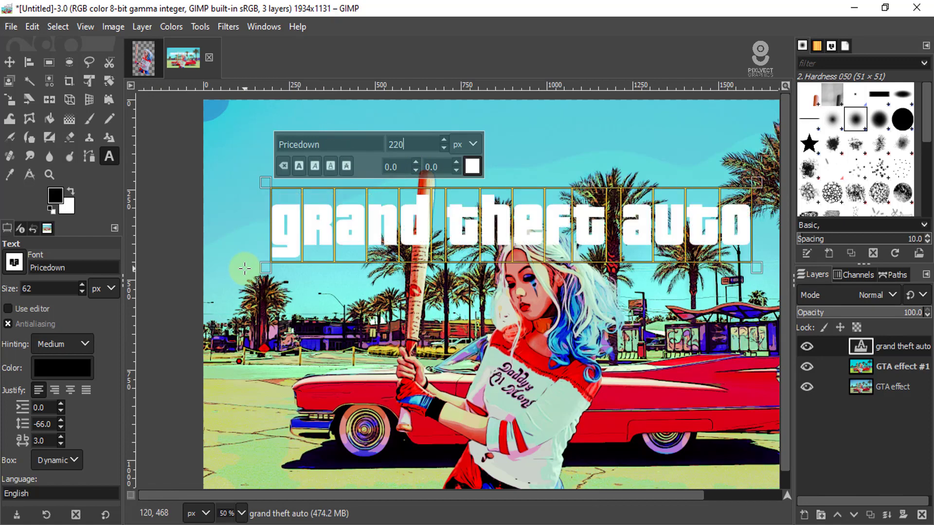
scroll(335, 253, "down", 2)
scroll(340, 251, "up", 2)
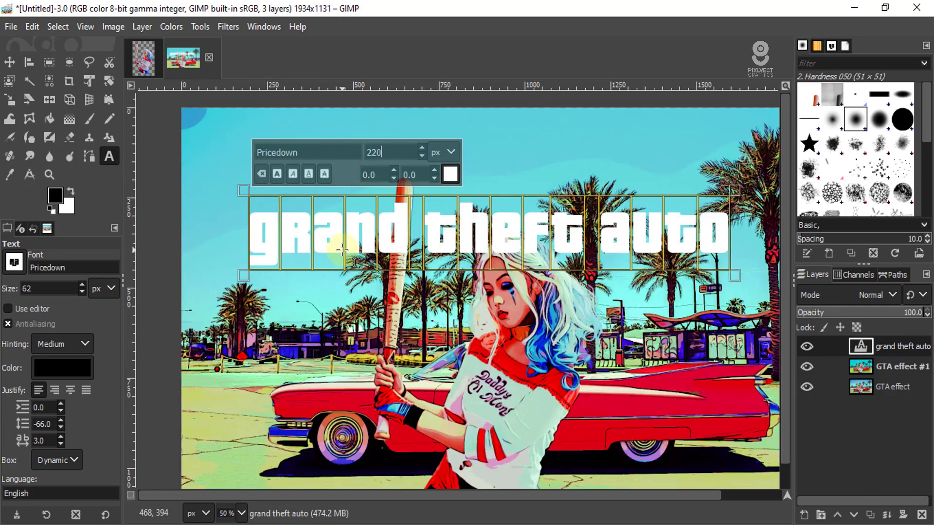
- Break the title into separate lines after "grand" and after "theft", and delete the word "auto"
left_click(422, 228)
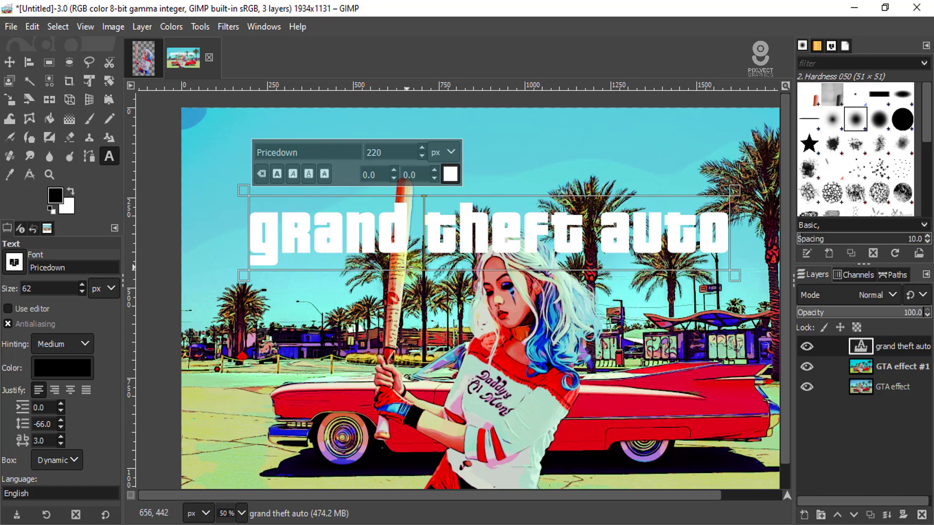
key("BackSpace")
key("Return")
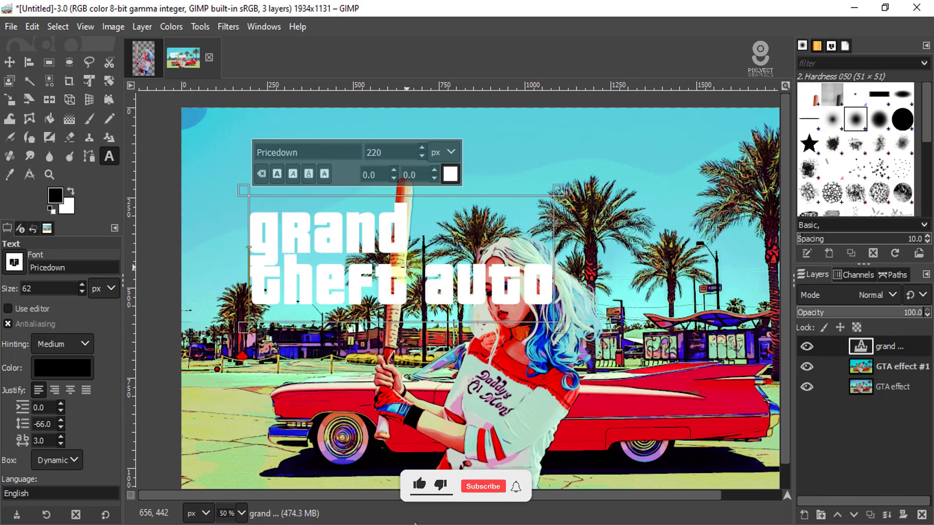
scroll(284, 279, "up", 2)
scroll(288, 279, "down", 1)
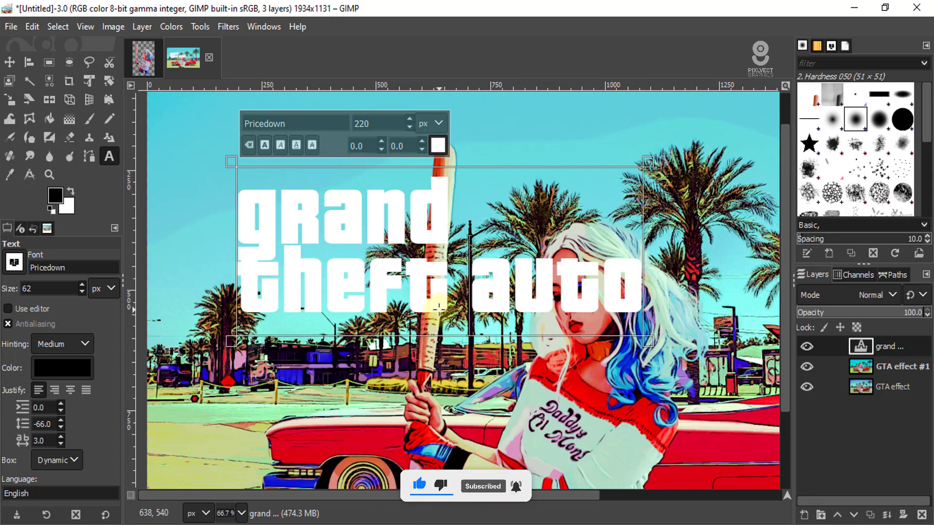
key("BackSpace")
key("Return")
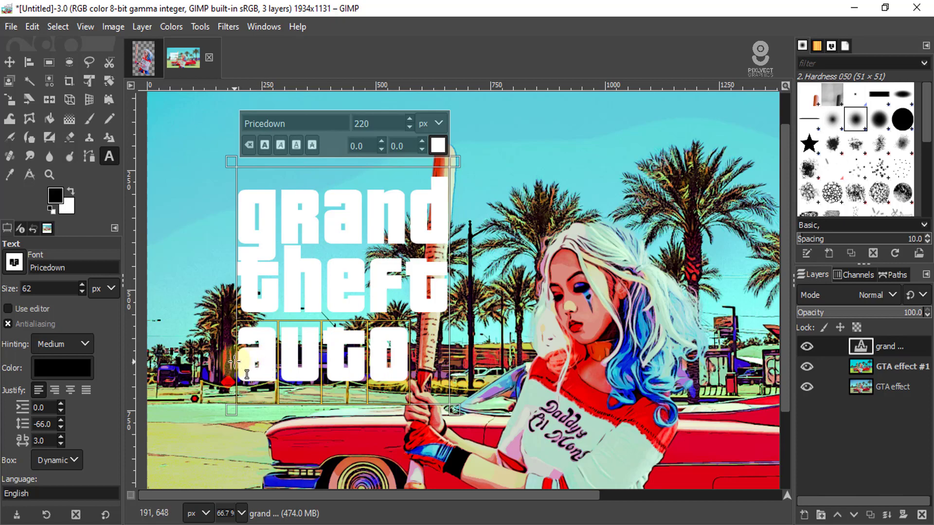
key("BackSpace")
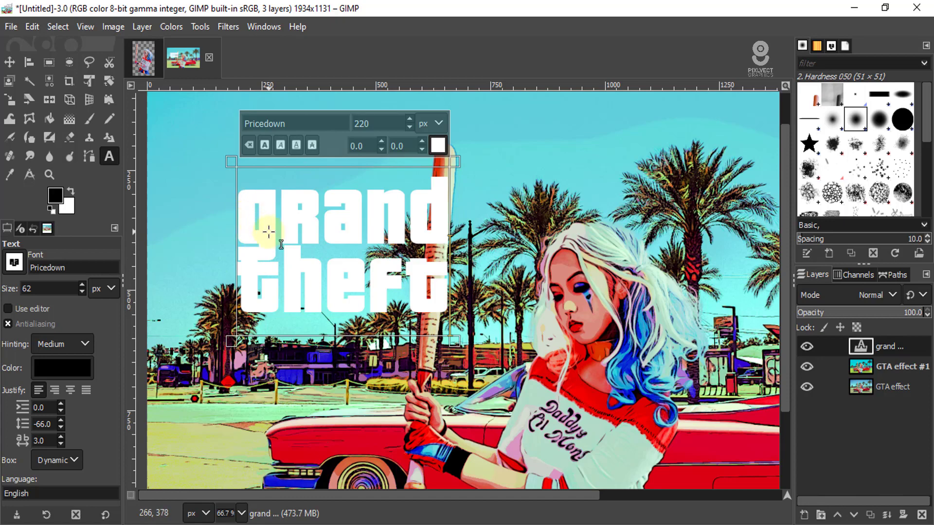
- Select the whole two-line title and increase its line spacing to -57
key("ctrl+a")
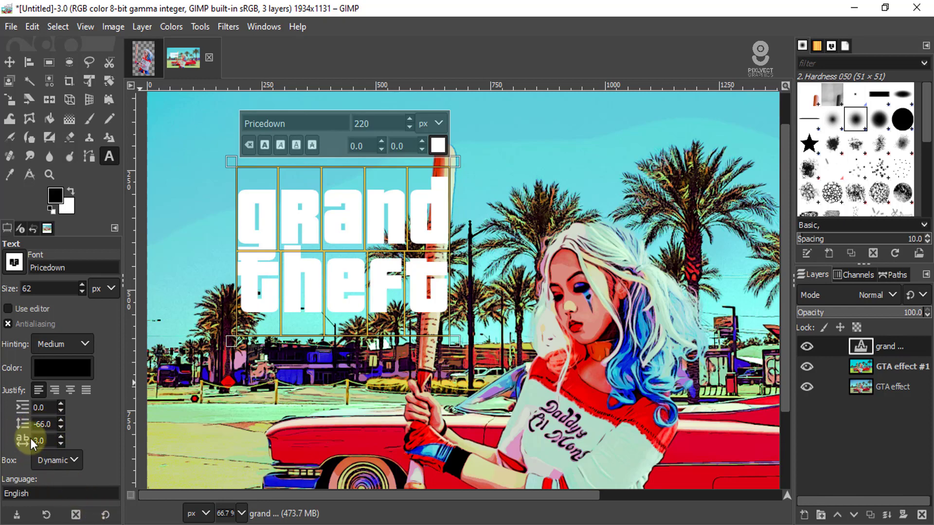
left_click(61, 422)
left_click(62, 421)
double_click(61, 422)
left_click(61, 422)
left_click(62, 422)
left_click(61, 421)
left_click(61, 421)
left_click(61, 421)
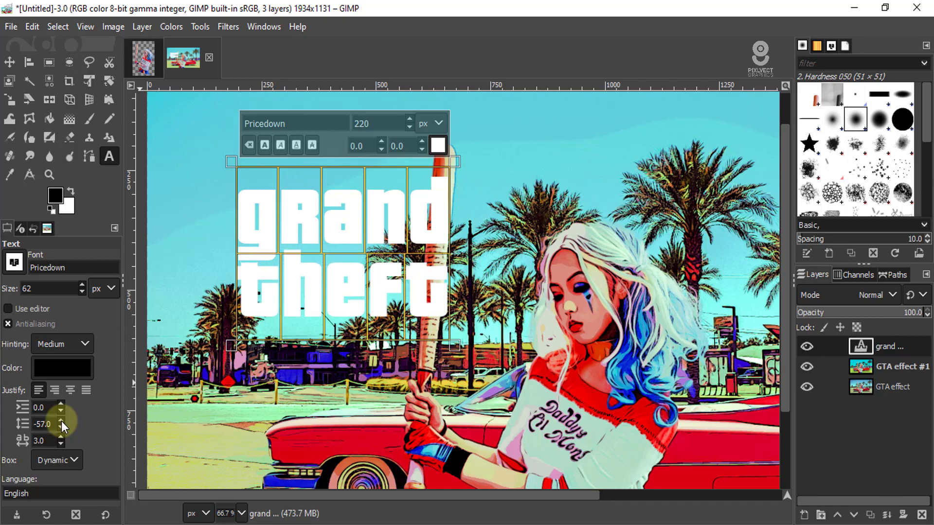
- Indent the word "theft" by about one letter beneath "grand", set the line spacing to -66 and finish editing the text
left_click(246, 294)
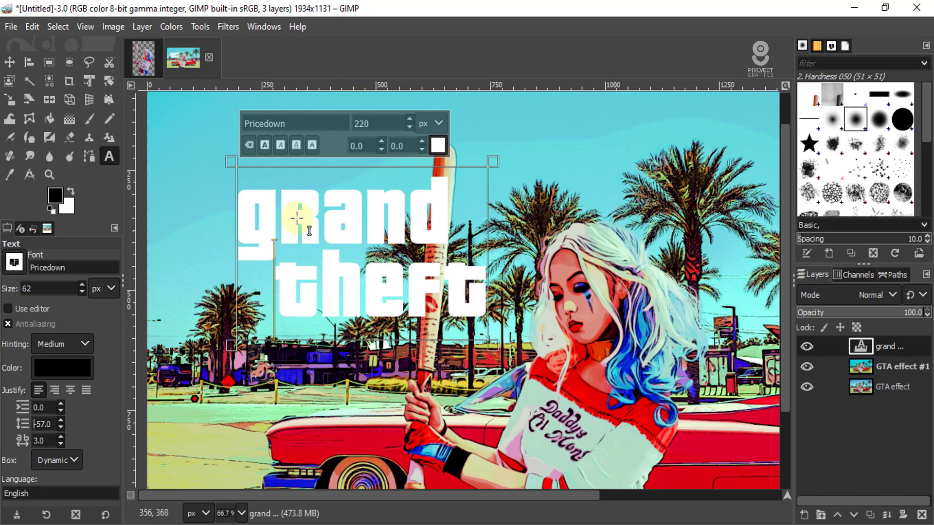
left_click(54, 425)
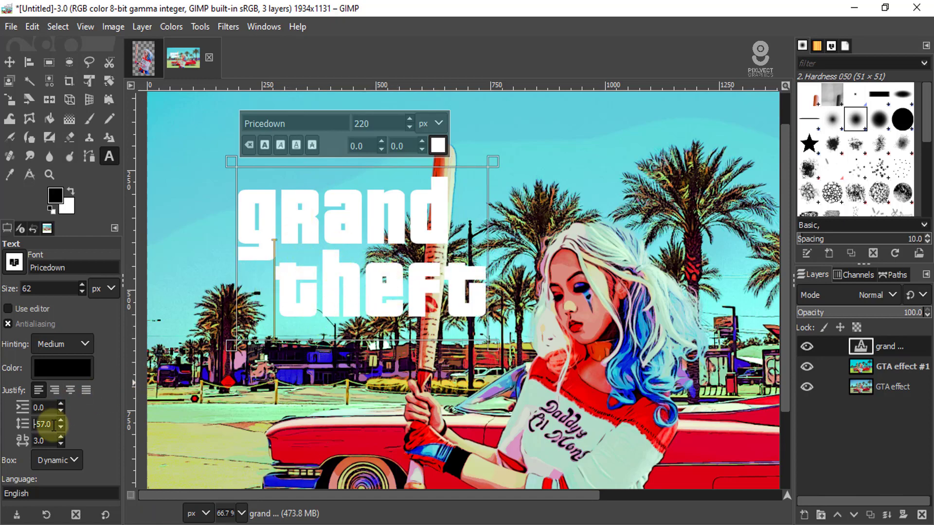
left_click(60, 427)
left_click(61, 427)
left_click(60, 428)
left_click(60, 427)
left_click(60, 427)
left_click(60, 427)
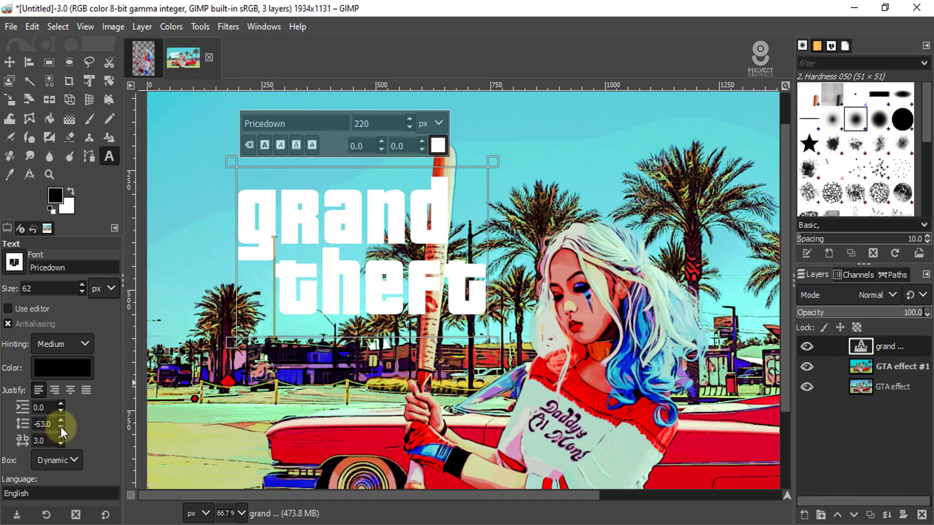
left_click(60, 427)
left_click(60, 427)
left_click(60, 427)
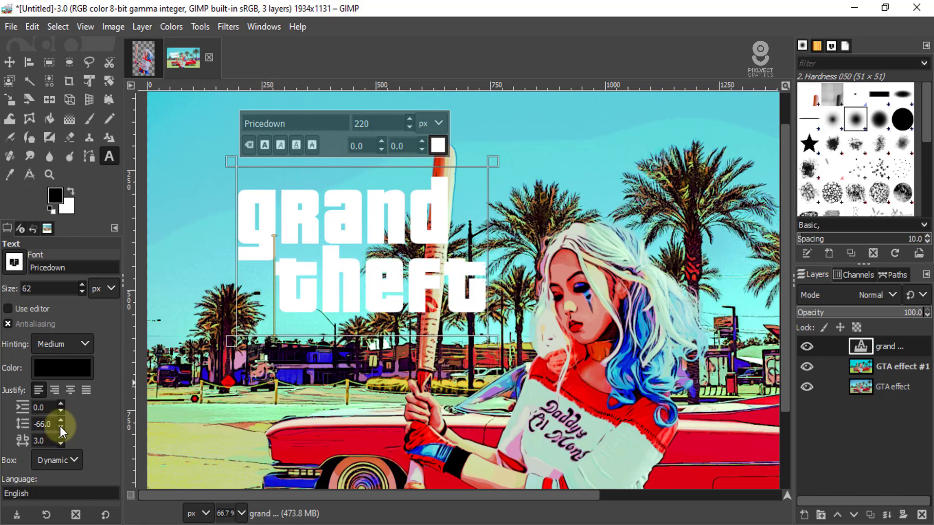
left_click(9, 62)
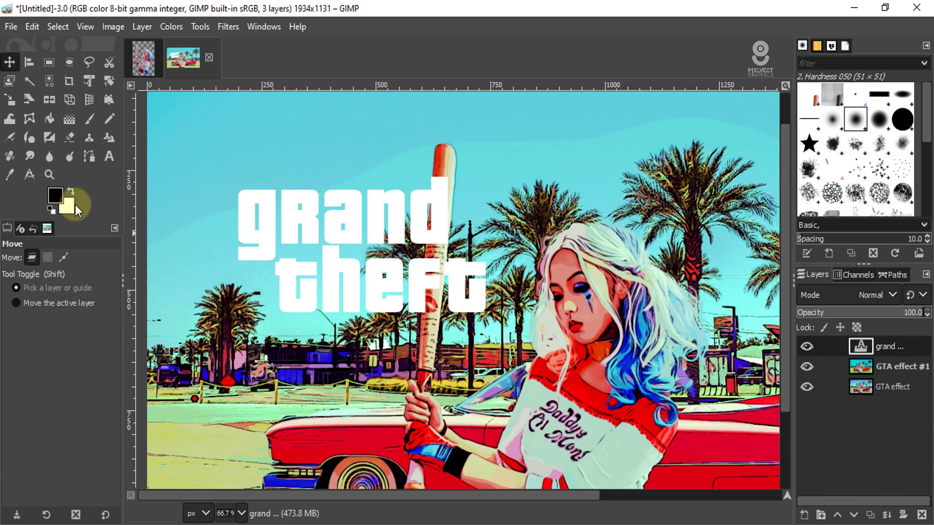
- Add a separate Pricedown text reading "auto" beside the existing title and set its size to 220 px
key("t")
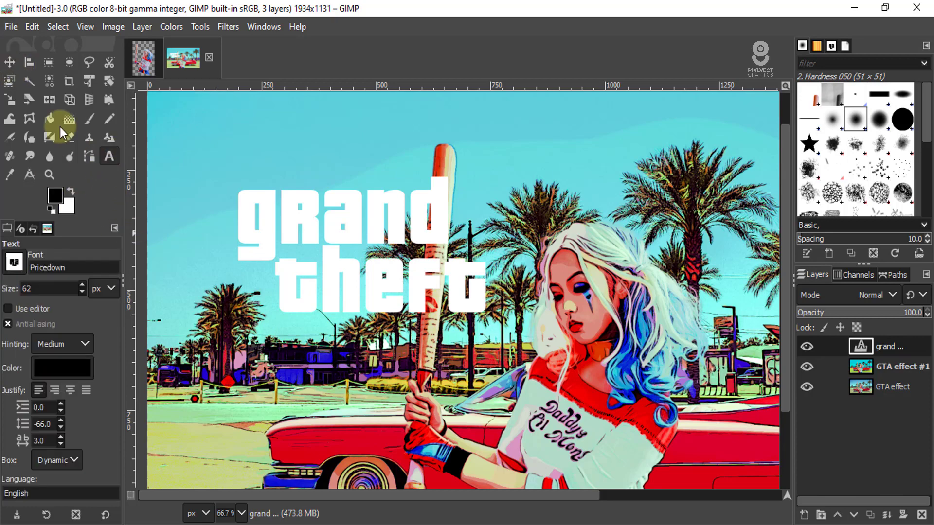
left_click(510, 167)
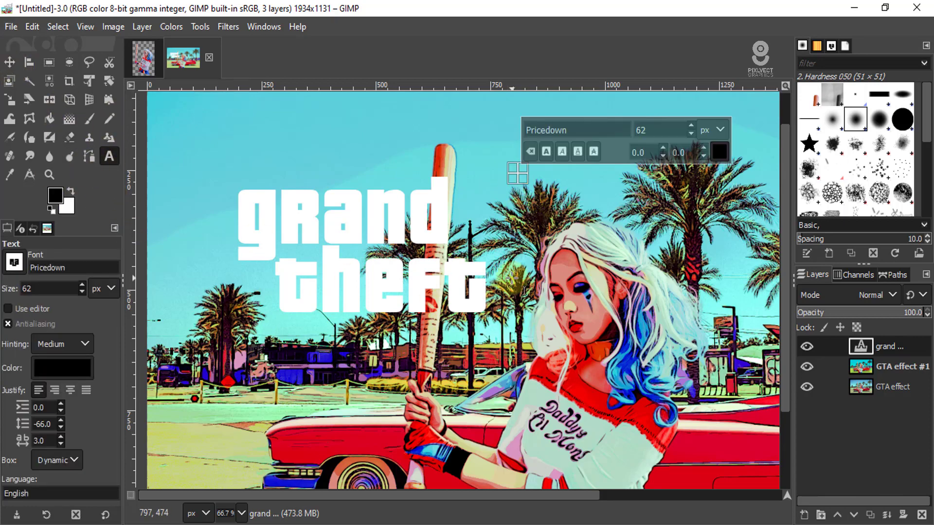
type("auto")
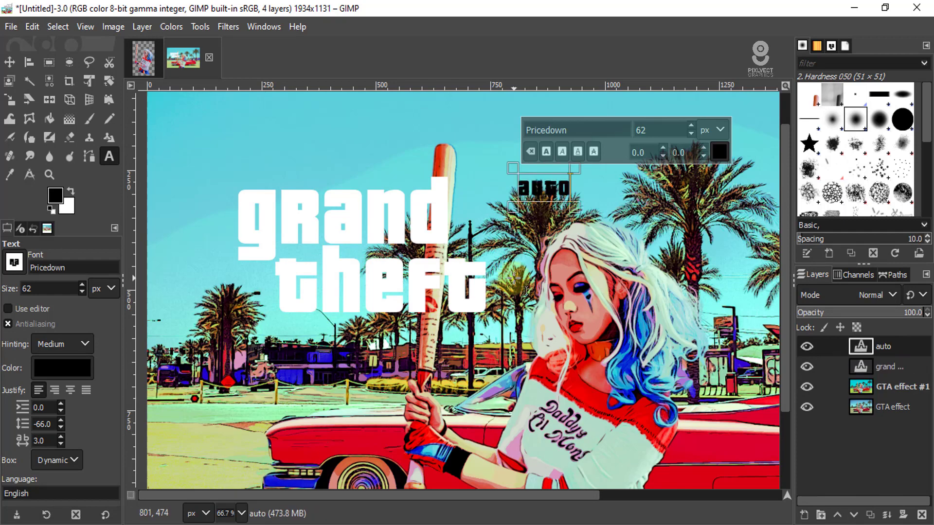
key("ctrl+a")
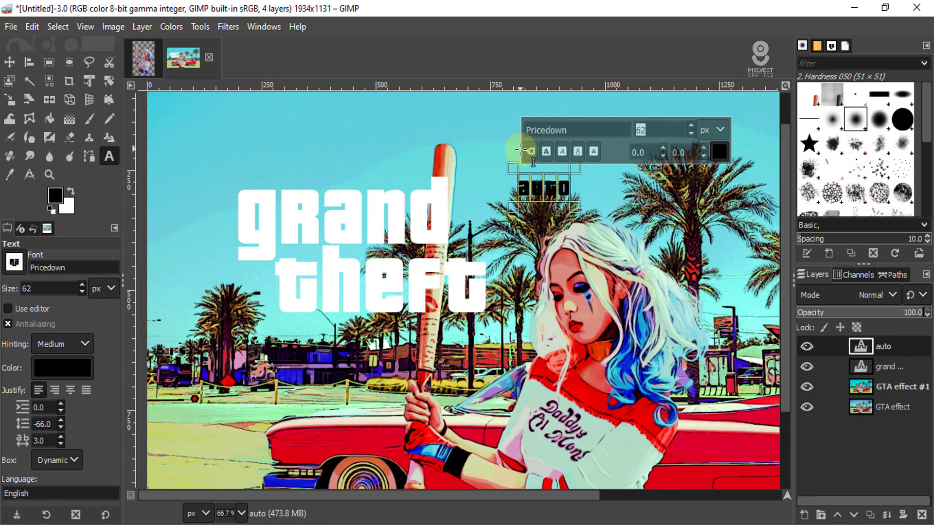
type("220")
key("Return")
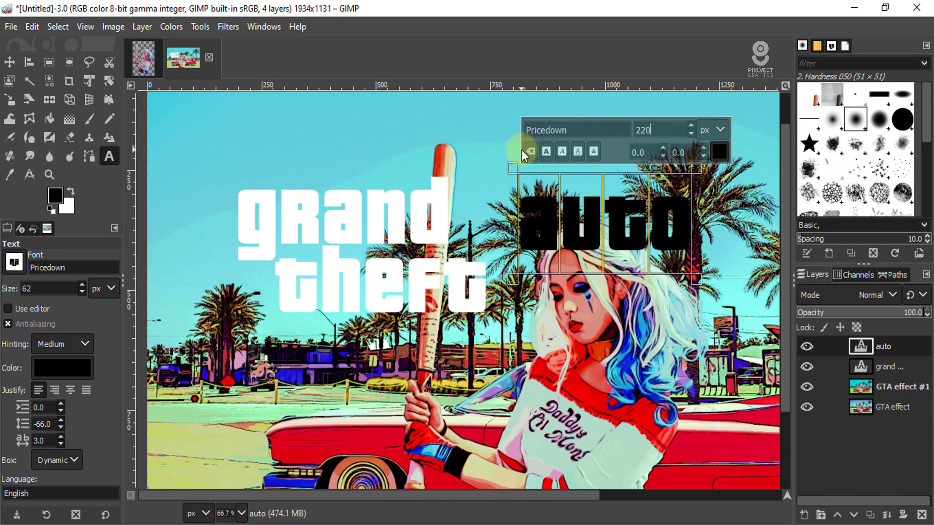
- Change the color of the selected "auto" text to white
left_click(719, 150)
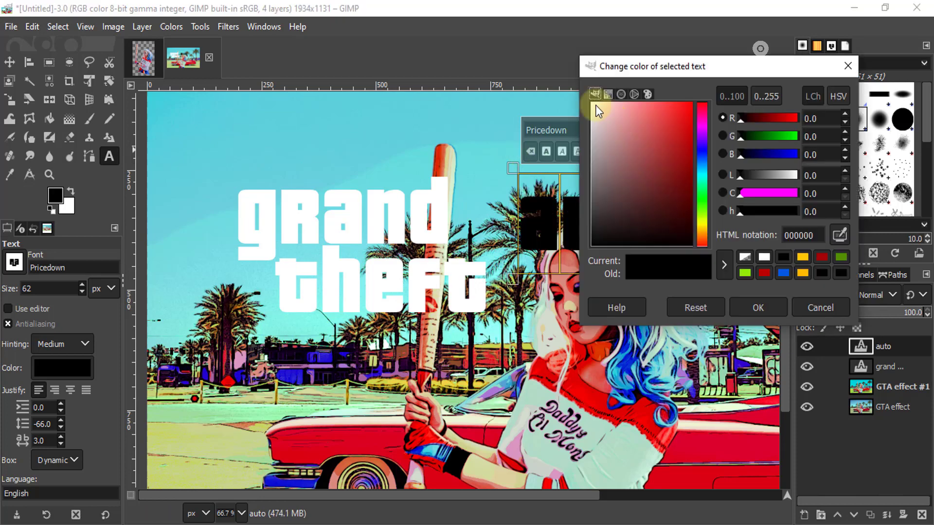
left_click(595, 105)
left_click(759, 307)
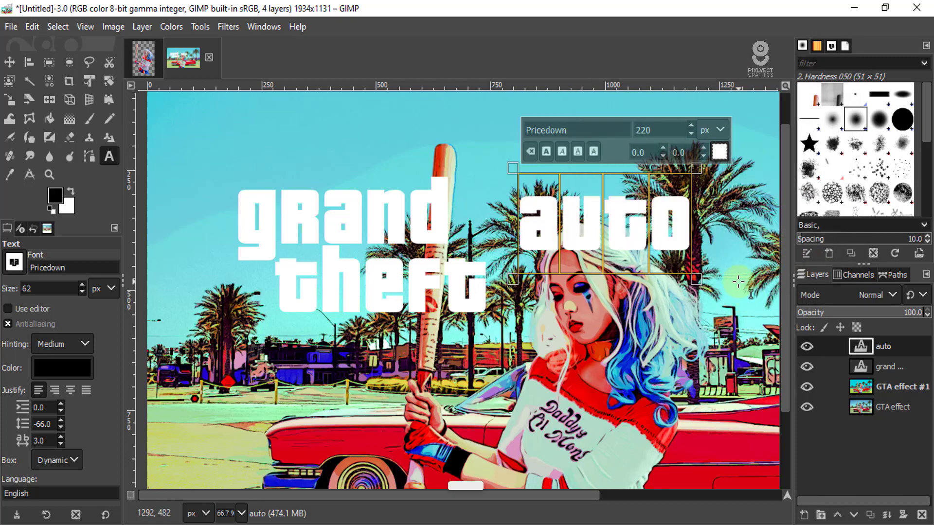
- Move "auto" directly beneath "theft" and nudge it so it lines up with the left edge of "grand"
left_click(9, 62)
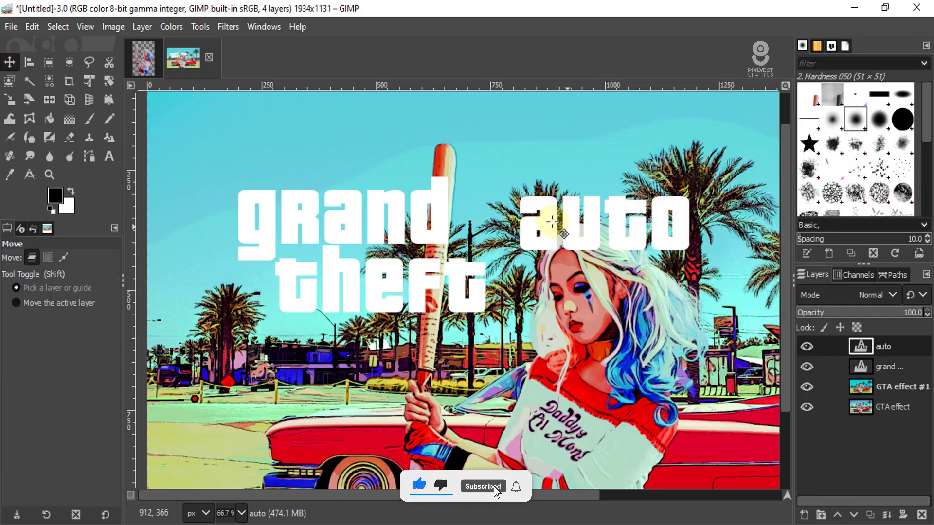
left_click_drag(518, 276, 270, 337)
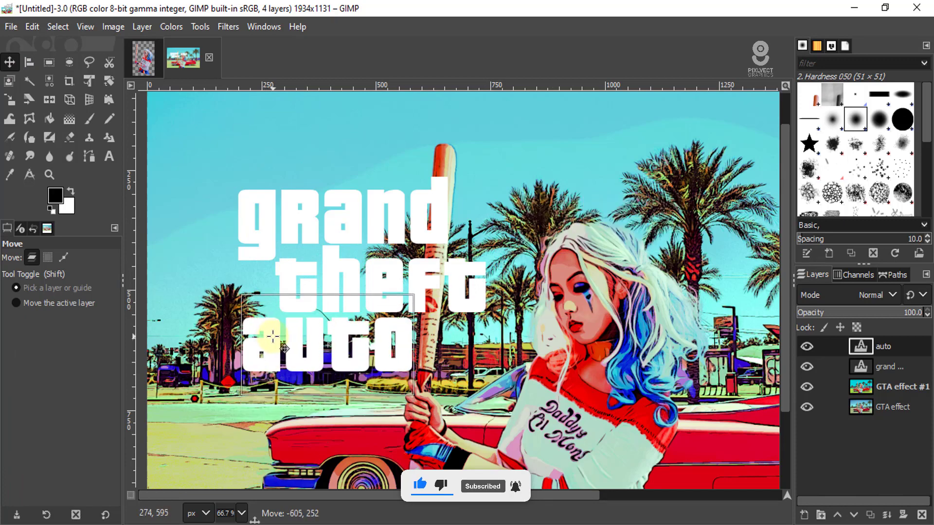
scroll(257, 335, "up", 2)
left_click_drag(269, 303, 259, 301)
scroll(259, 300, "down", 3)
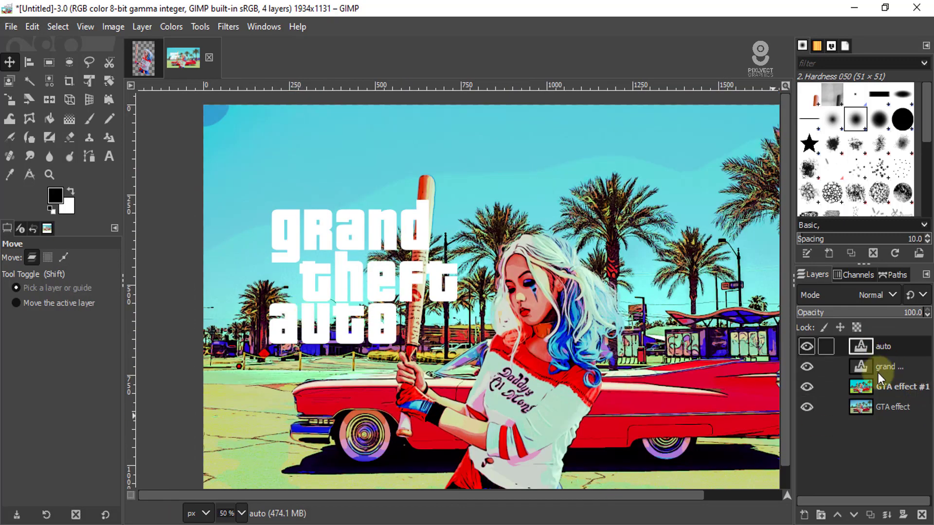
- Merge the "auto" layer down into the "grand theft" text layer and check the result by toggling its visibility
right_click(906, 344)
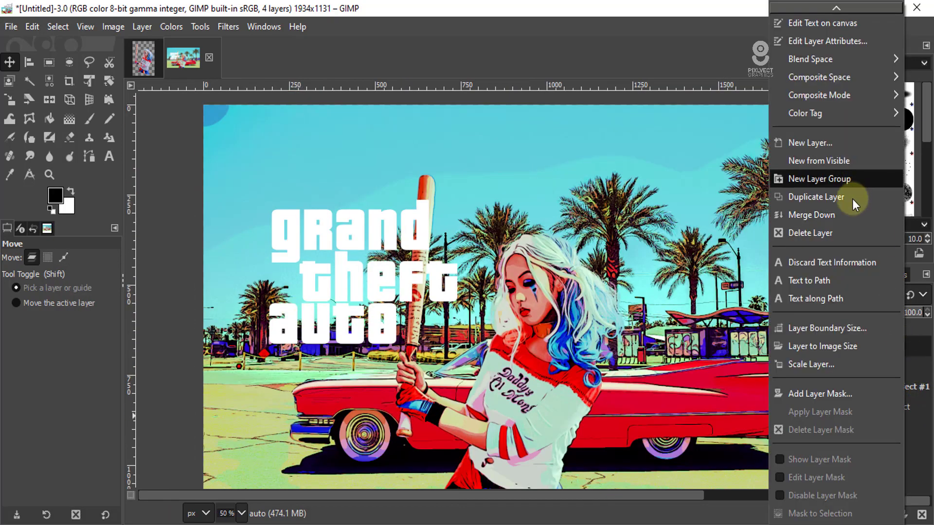
left_click(834, 214)
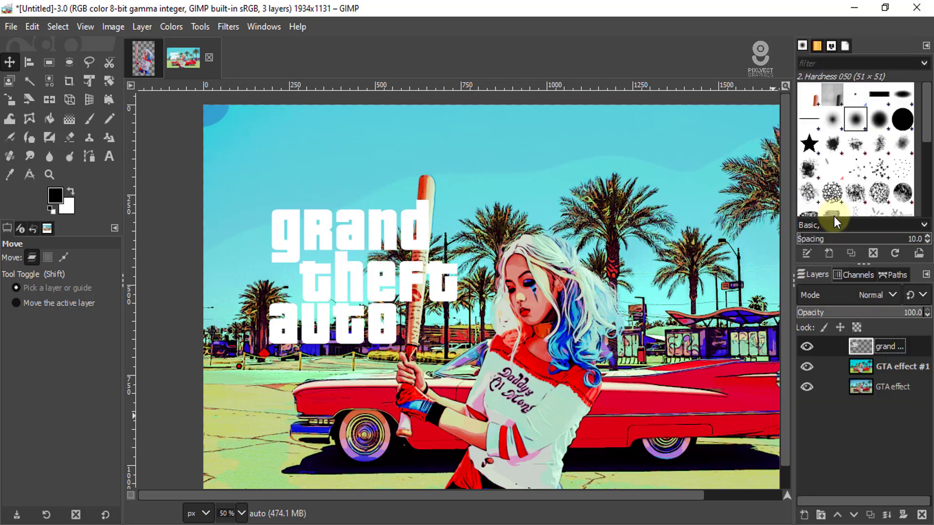
left_click(804, 346)
left_click(806, 347)
- Move the merged title into the upper-left corner of the poster, clear of the image edges
scroll(316, 302, "down", 2)
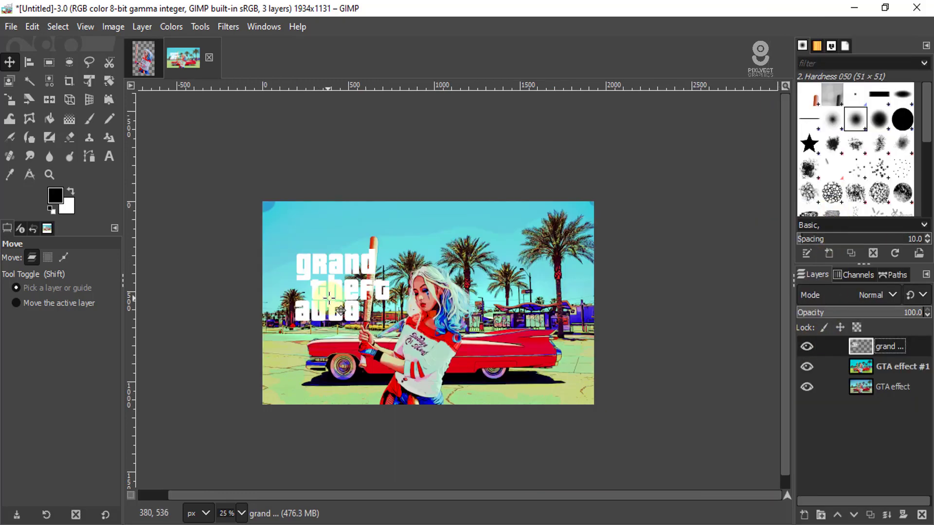
scroll(311, 290, "up", 1)
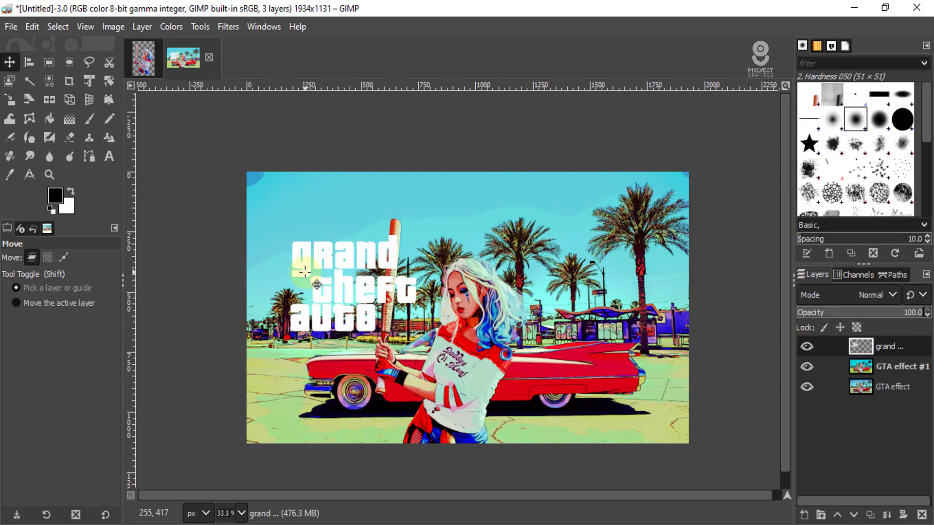
left_click_drag(307, 264, 276, 231)
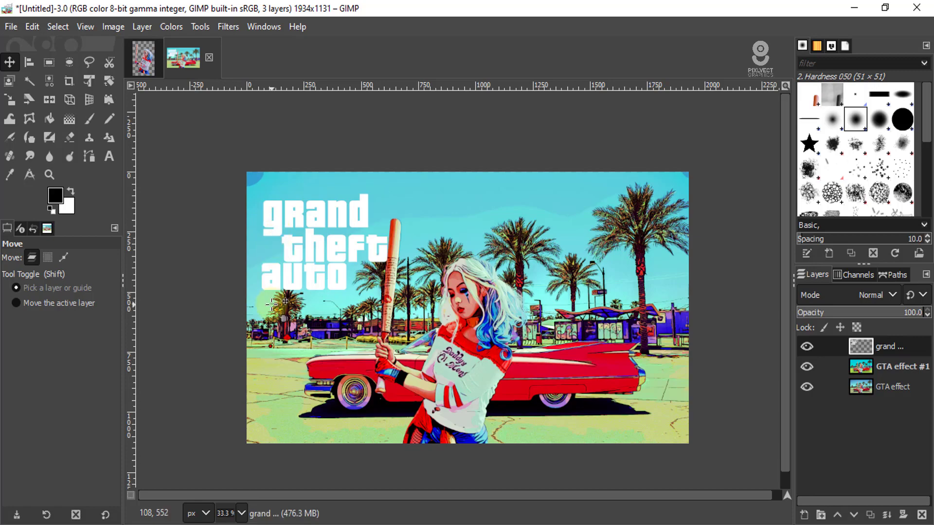
scroll(298, 227, "up", 3)
scroll(352, 240, "down", 1)
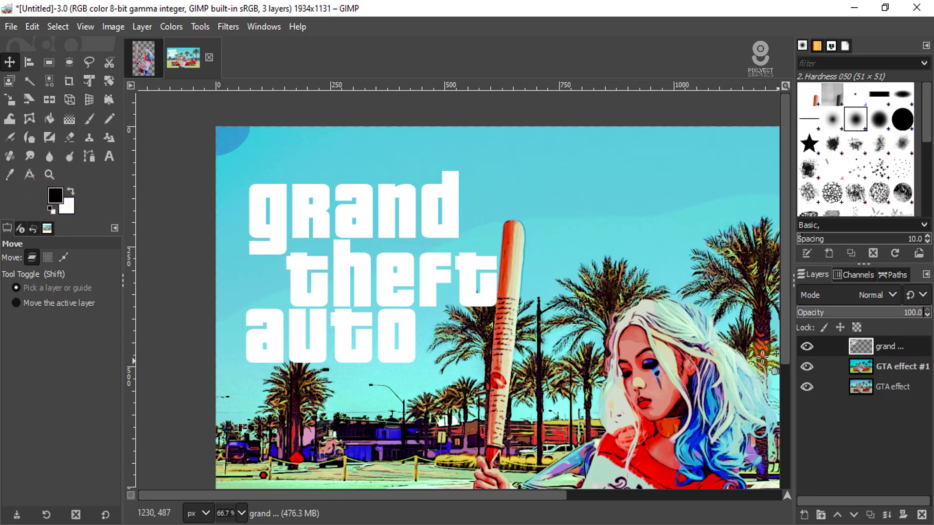
- Select the title's letter shapes from the layer's alpha, stroke them with a solid black 10 px line and clear the selection
left_click(866, 346, "alt")
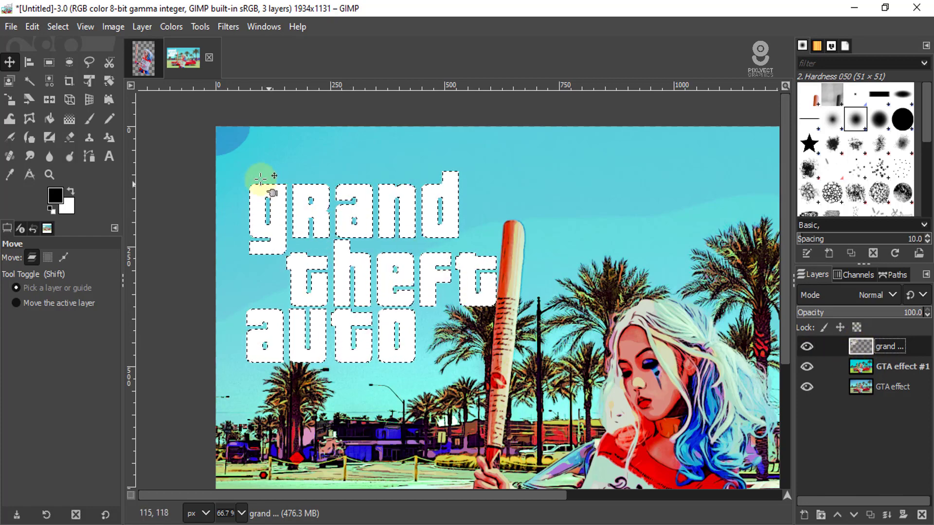
left_click(32, 27)
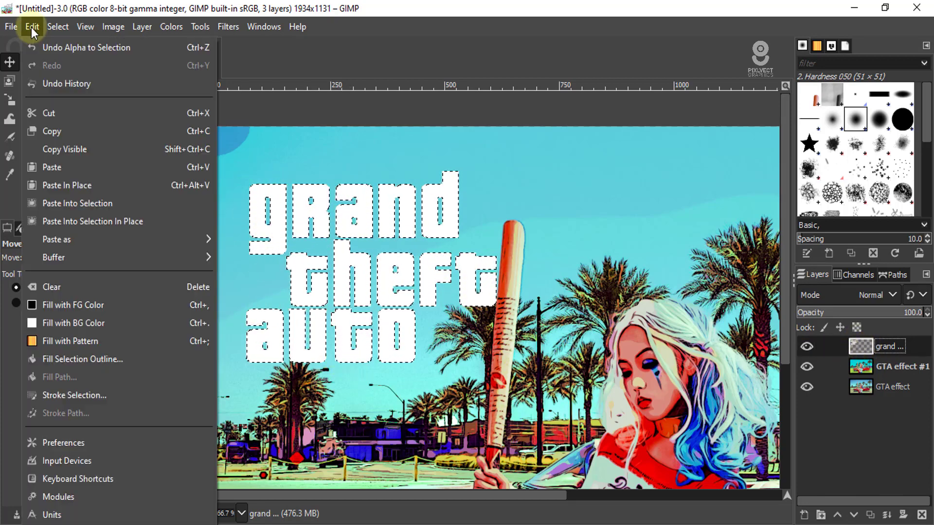
left_click(74, 396)
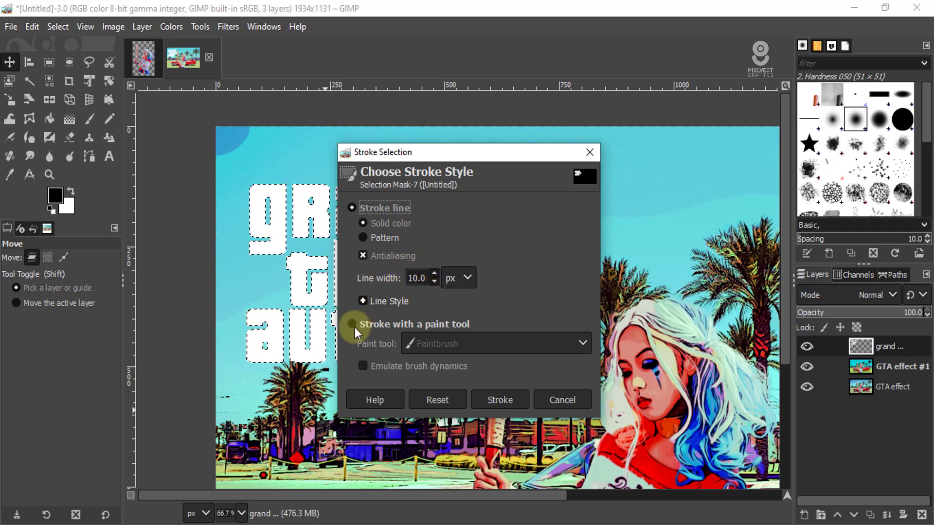
left_click(503, 397)
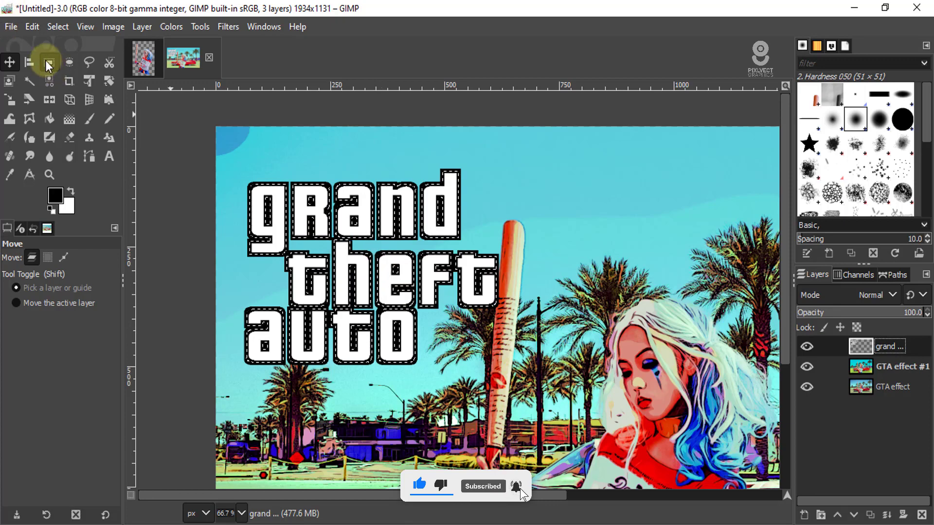
left_click(58, 26)
left_click(63, 60)
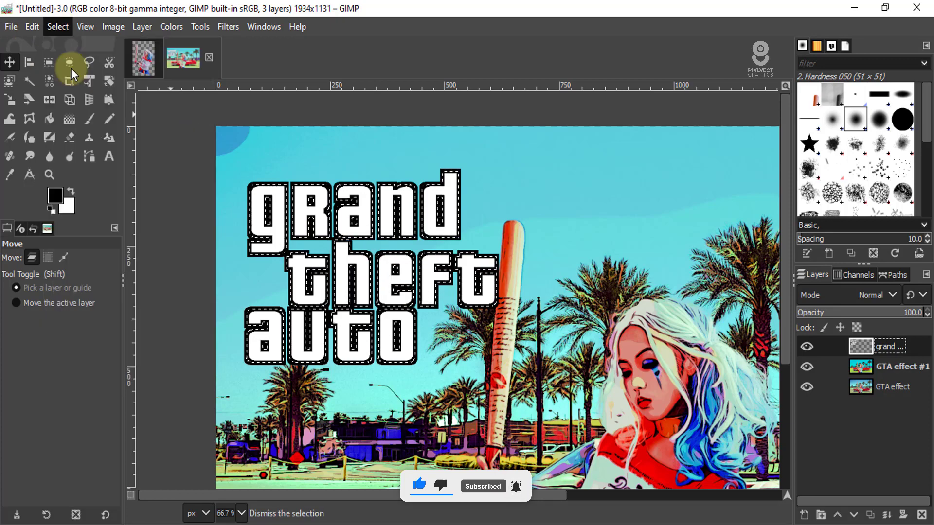
- Examine the outlined title and the overall poster composition at different magnifications
scroll(413, 253, "down", 3)
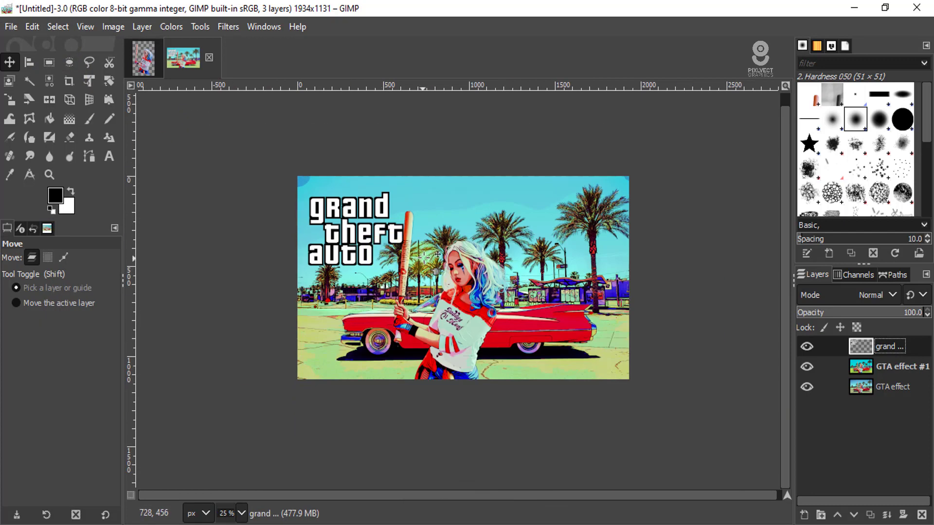
scroll(423, 257, "up", 2)
scroll(390, 257, "down", 1)
scroll(529, 291, "up", 1)
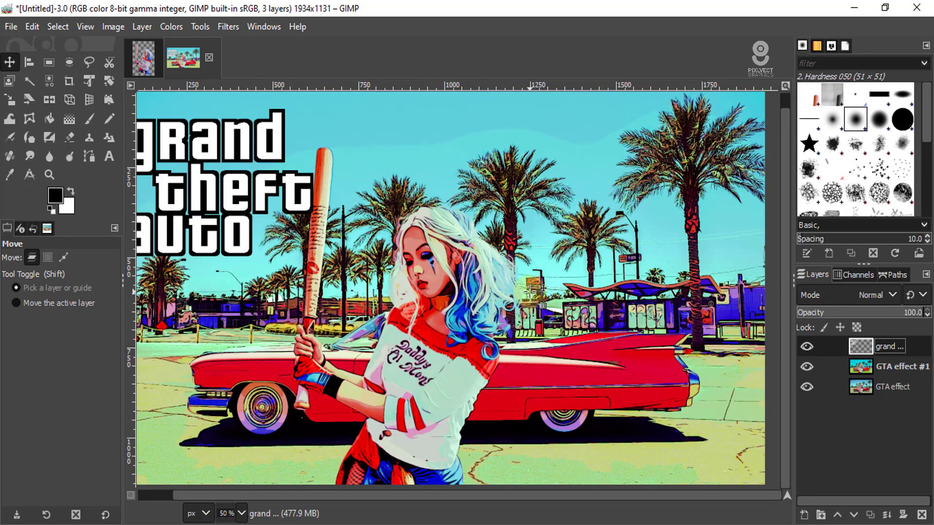
scroll(527, 294, "down", 1)
scroll(515, 302, "up", 1)
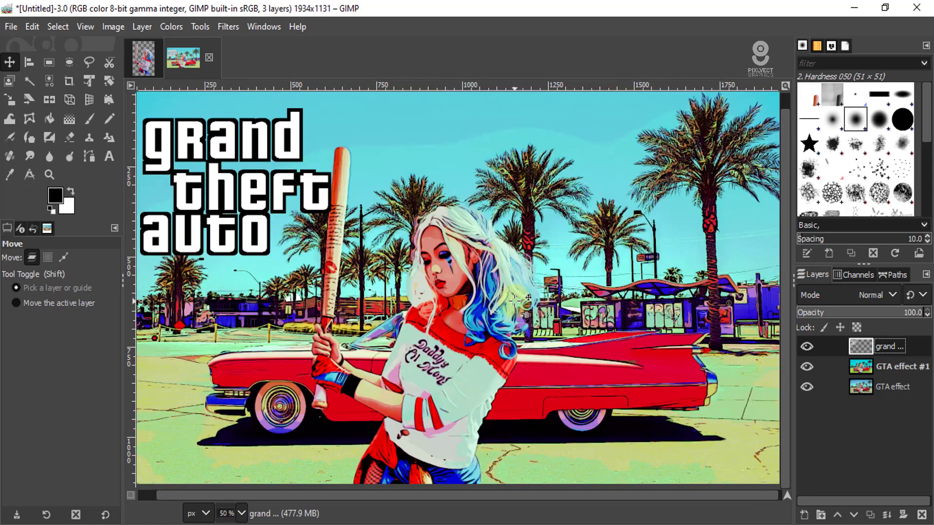
left_click(598, 362)
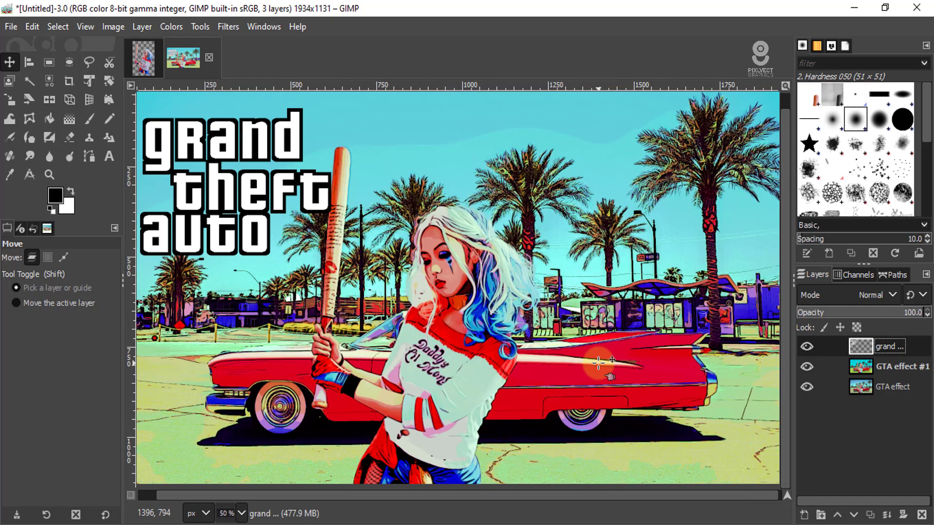